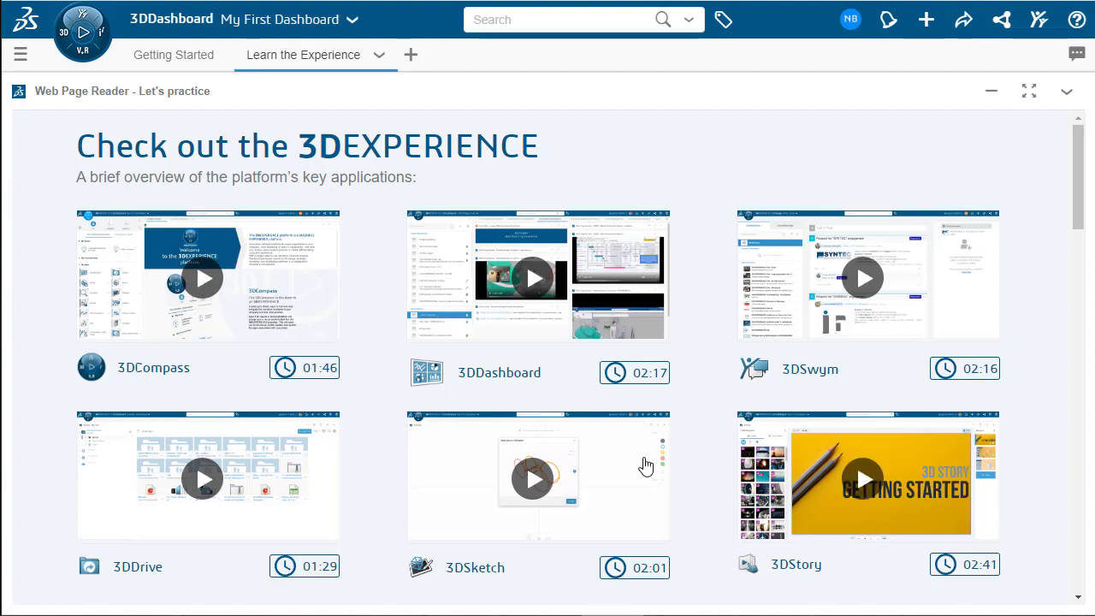
Start a new dashboard, review the available dashboard templates and choose the empty dashboard option.
left_click(21, 58)
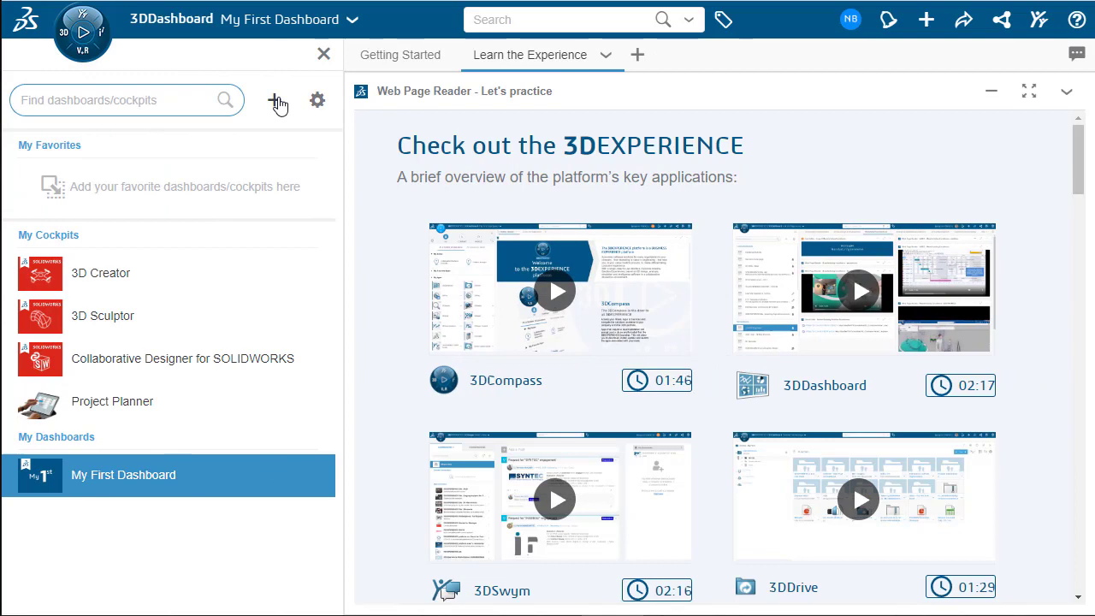
left_click(275, 100)
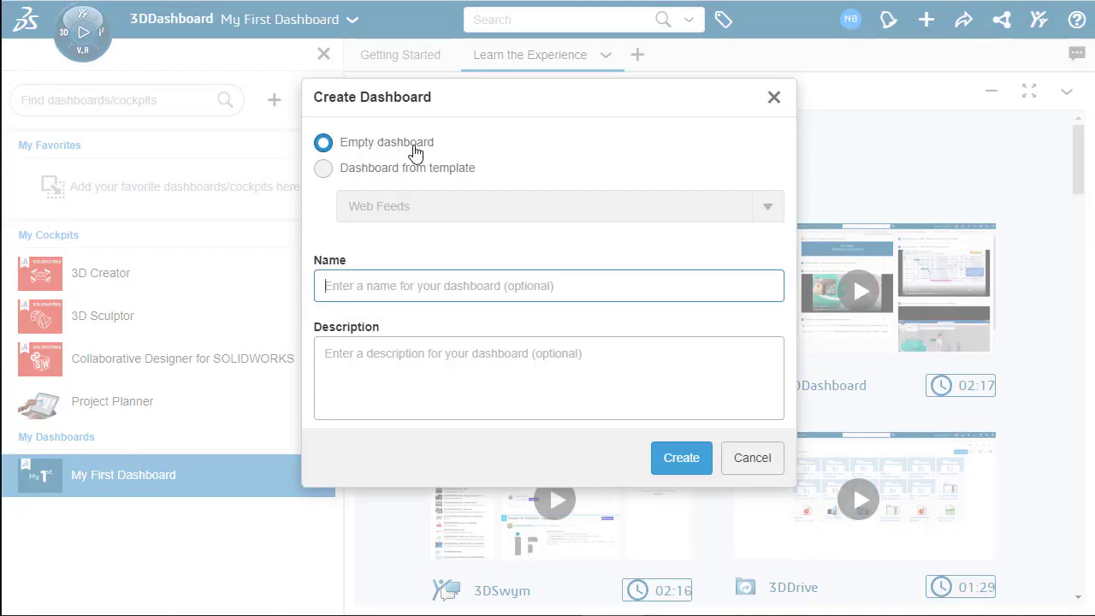
left_click(323, 169)
left_click(767, 211)
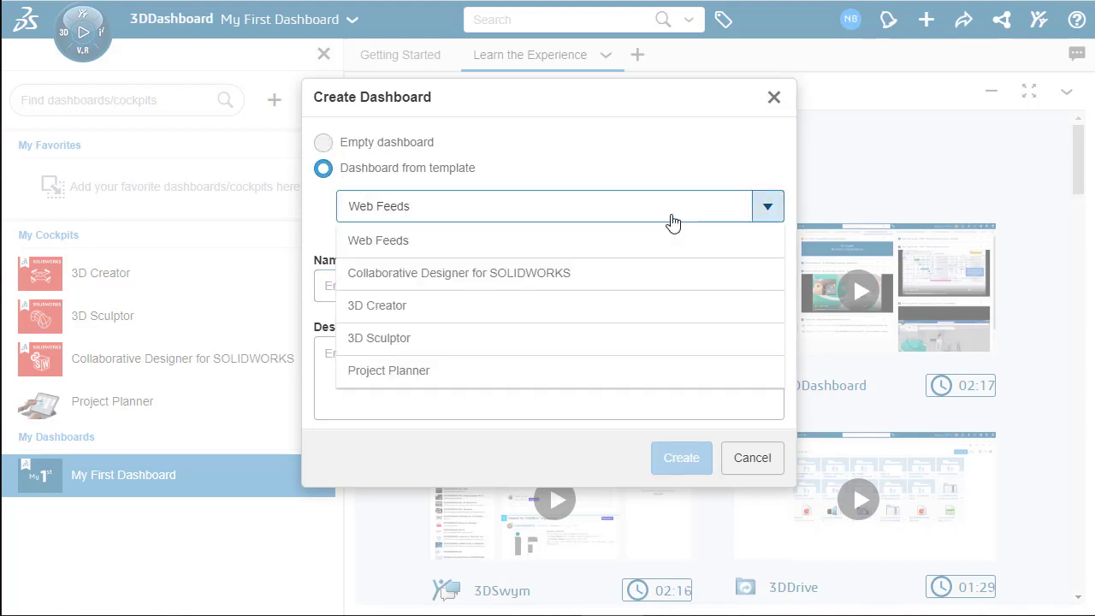
left_click(762, 207)
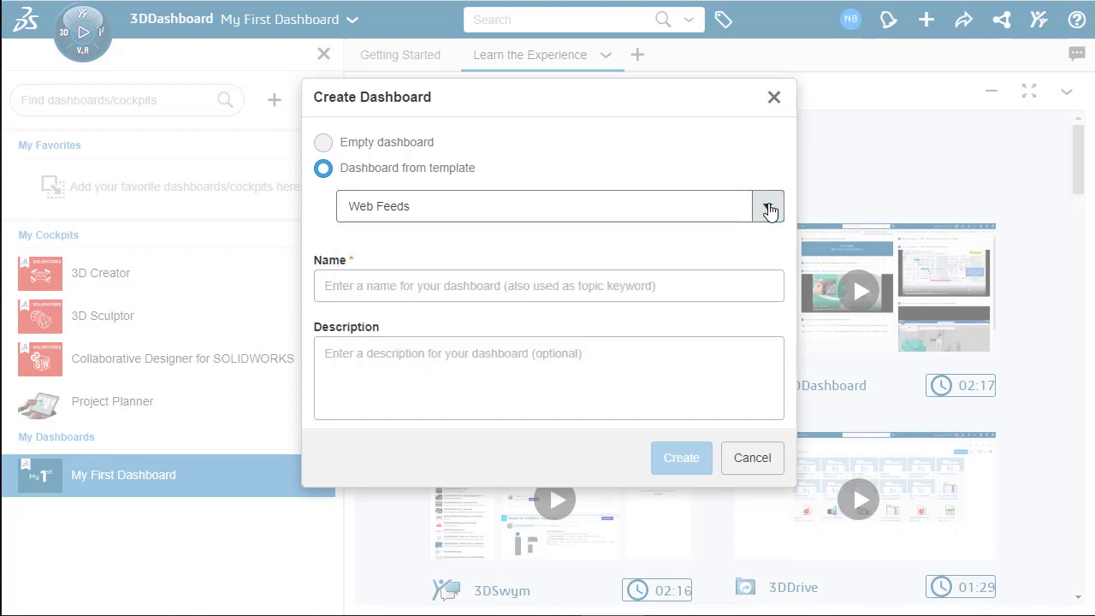
left_click(323, 143)
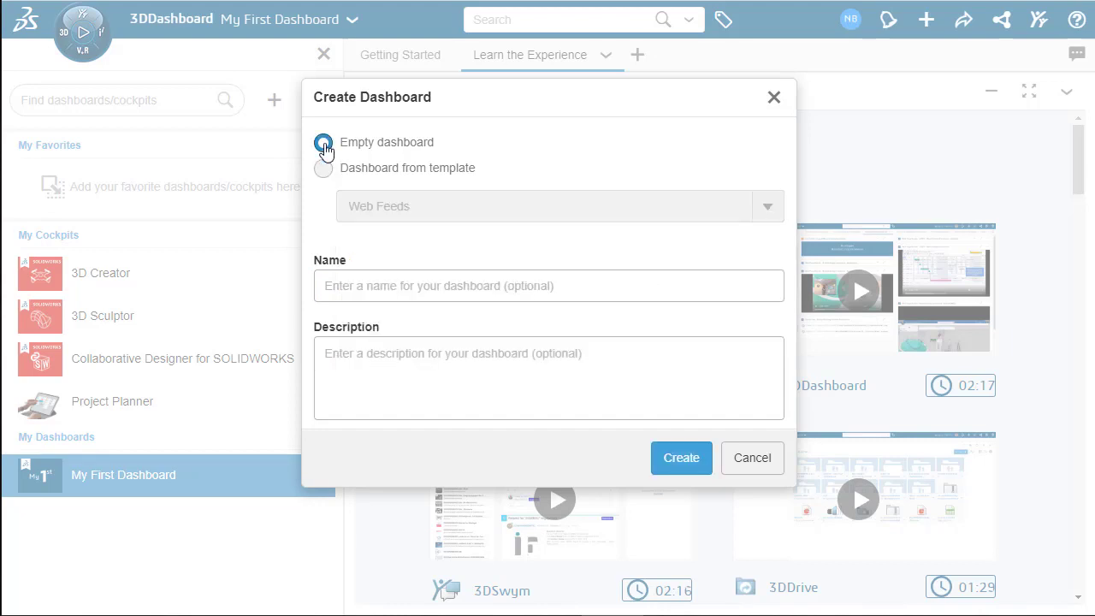
Create the dashboard with the name "Examples" and the description "Example Dashboards and Tabs", and close the dashboard list.
left_click(373, 288)
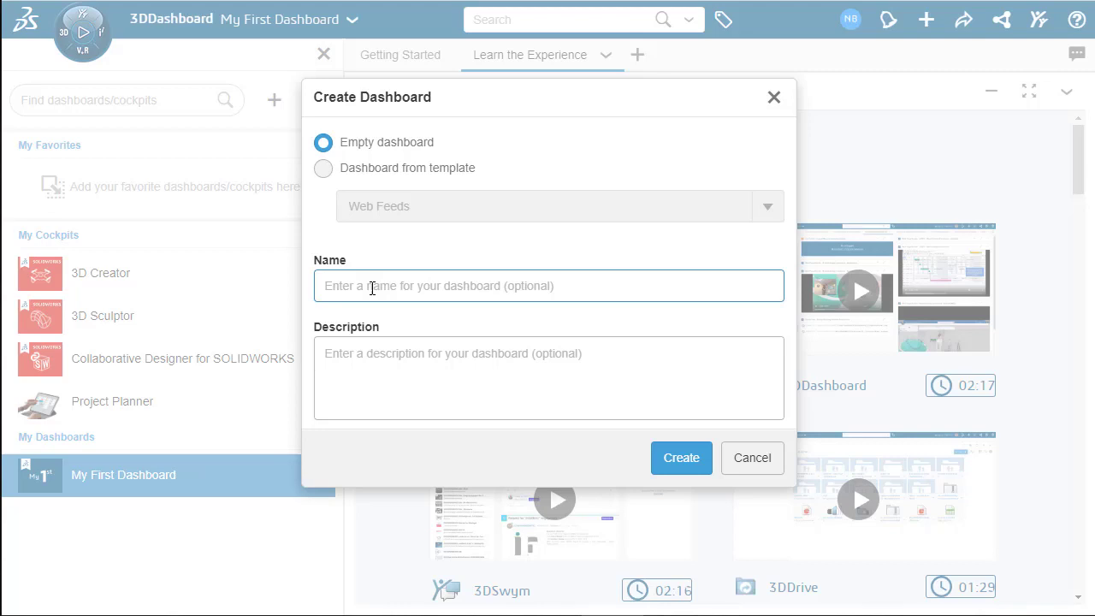
type("Examples")
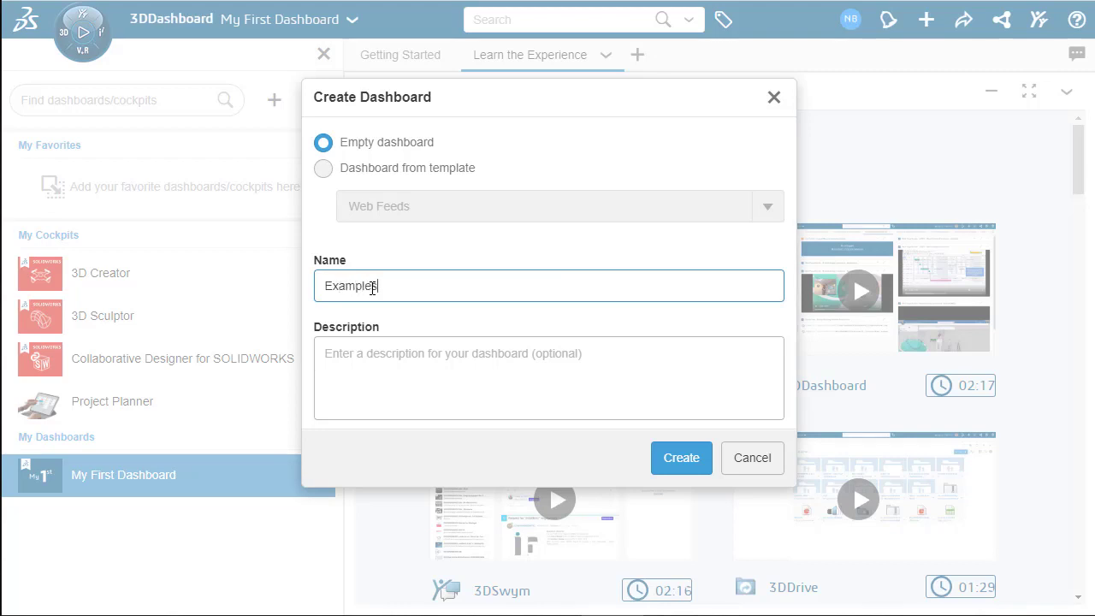
left_click(383, 353)
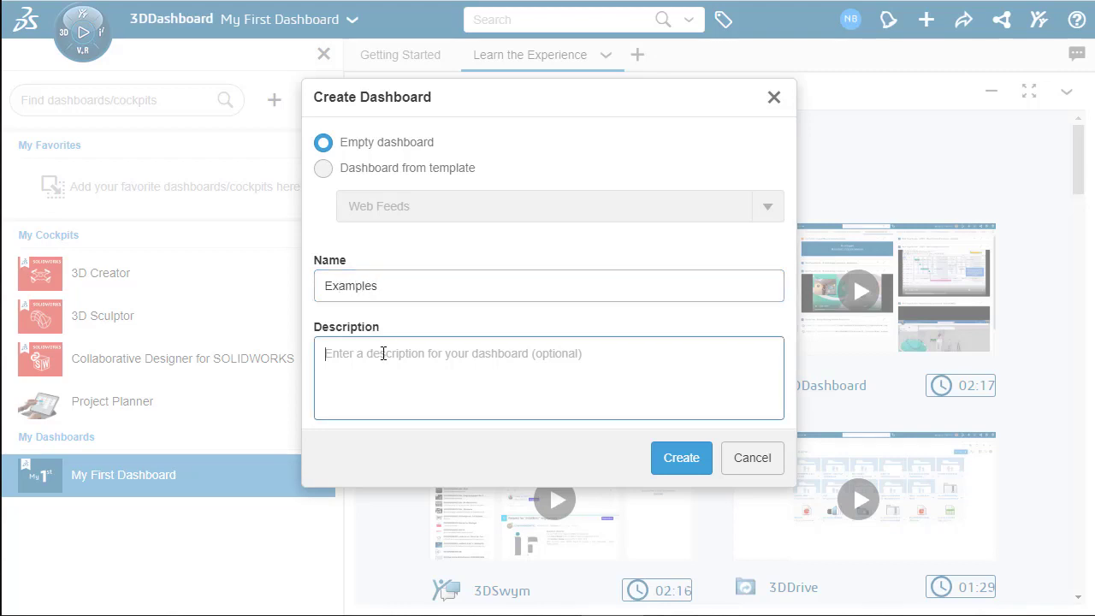
type("Exampl")
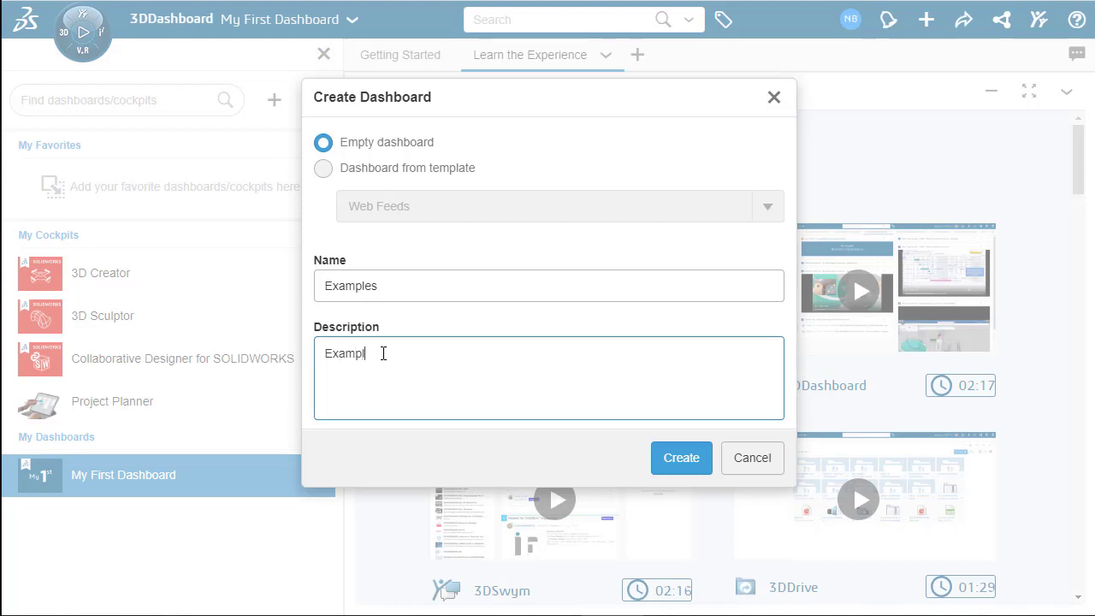
type("e Dashbp")
key("BackSpace")
key("BackSpace")
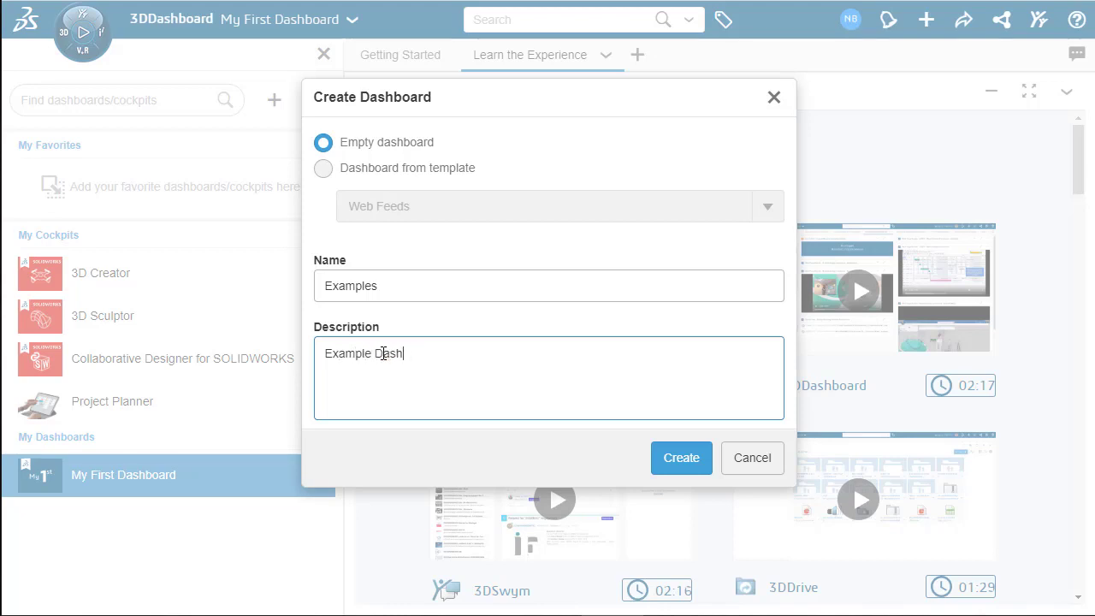
type("boa")
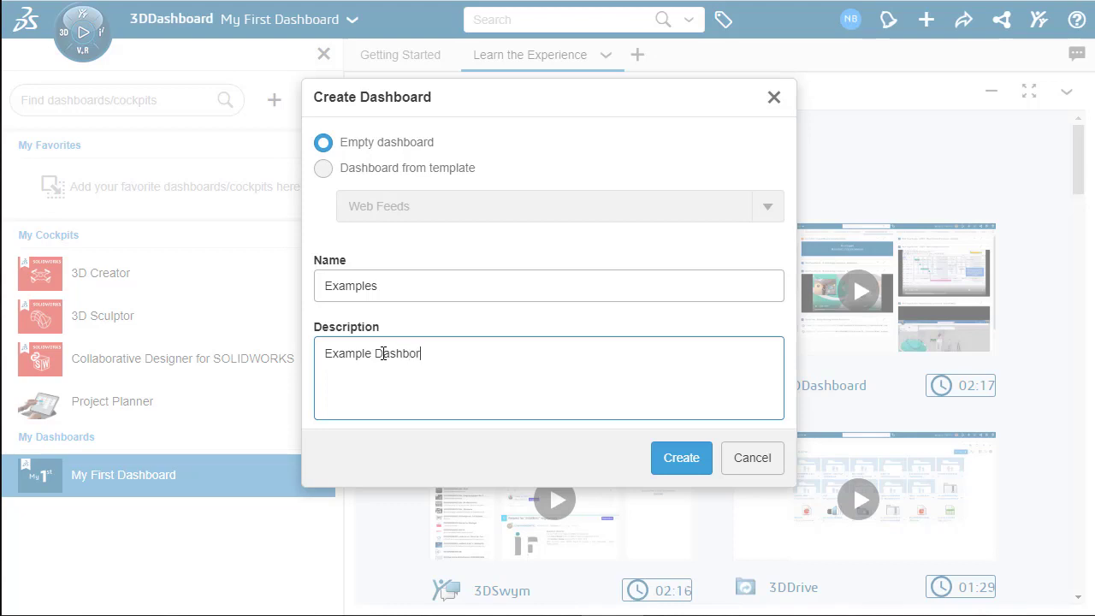
type("rds and Tabs")
left_click(687, 465)
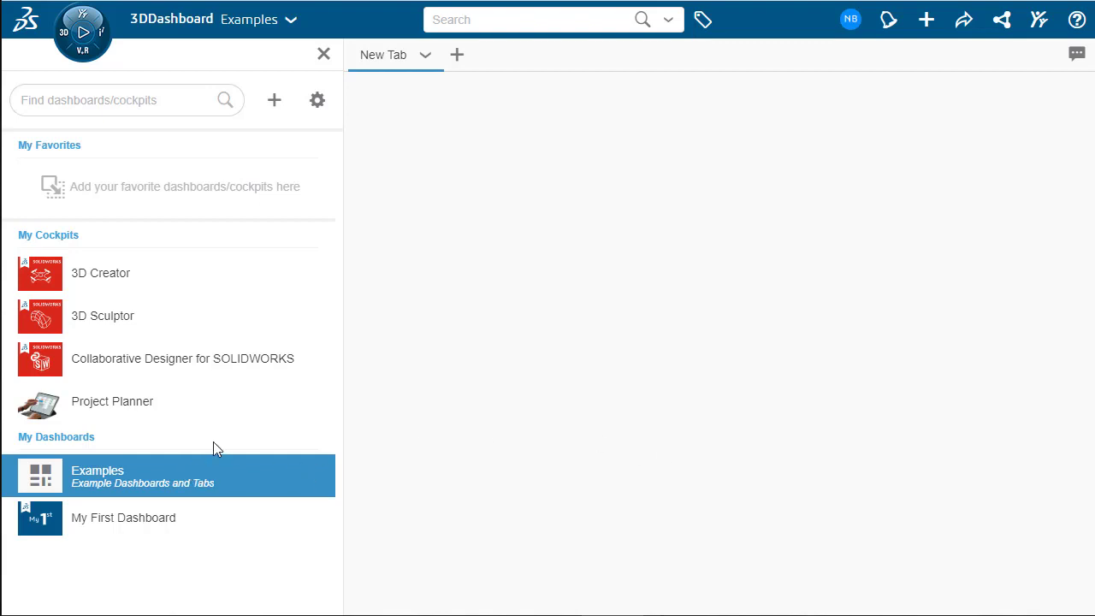
left_click(323, 54)
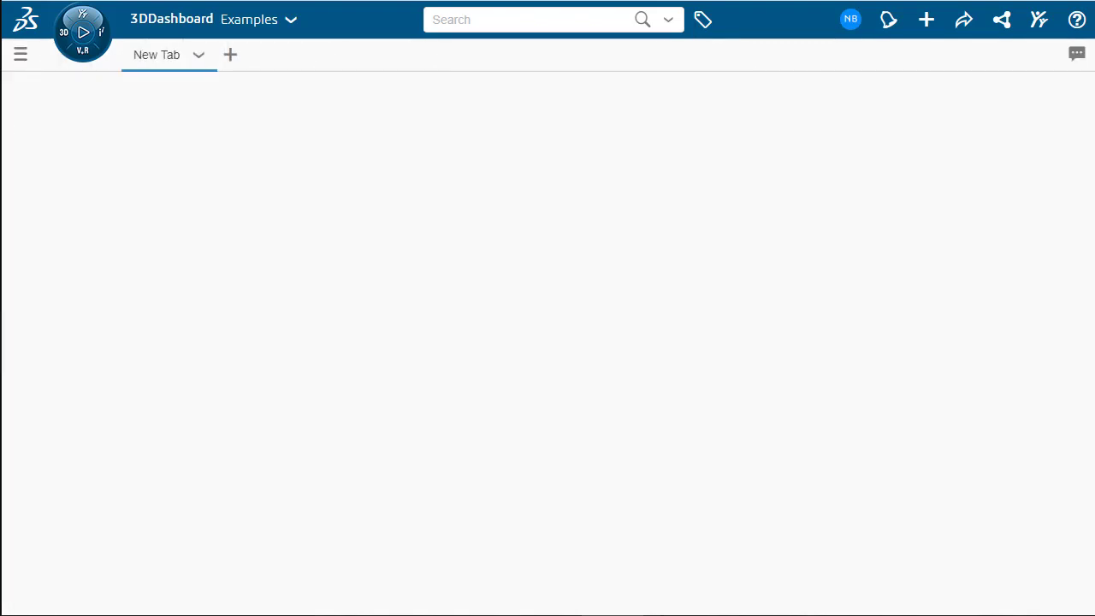
Rename the dashboard's new tab as "Example Tab".
left_click(200, 58)
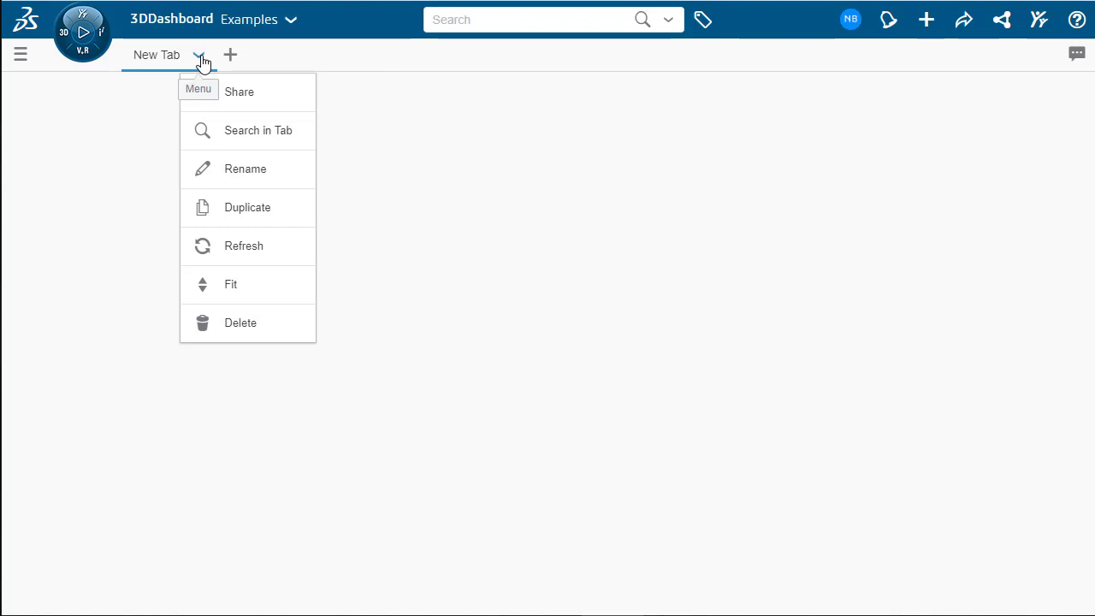
left_click(236, 182)
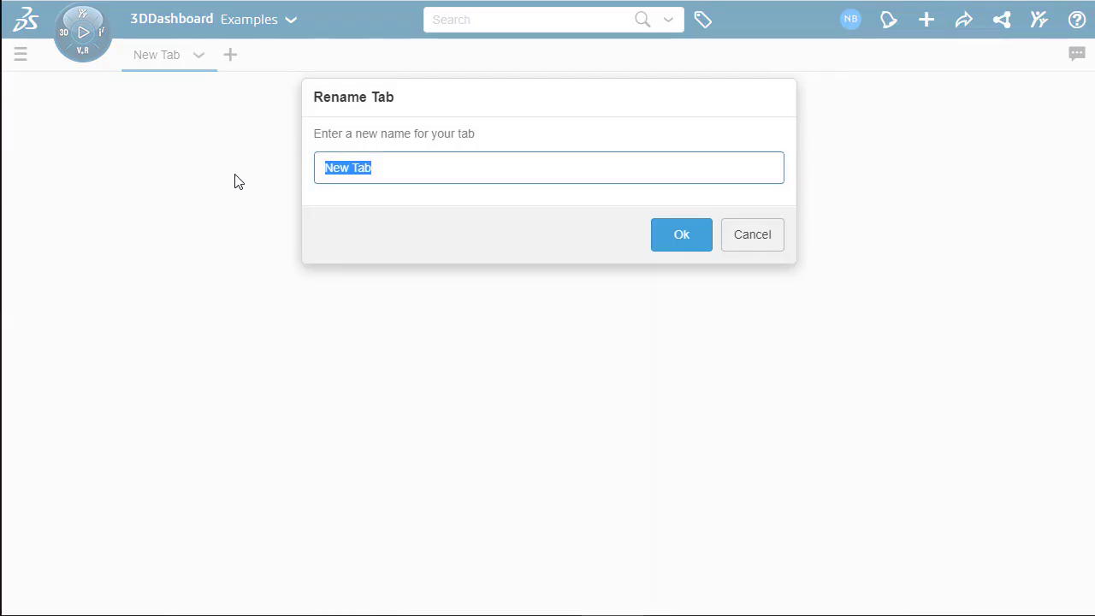
type("Example Tab")
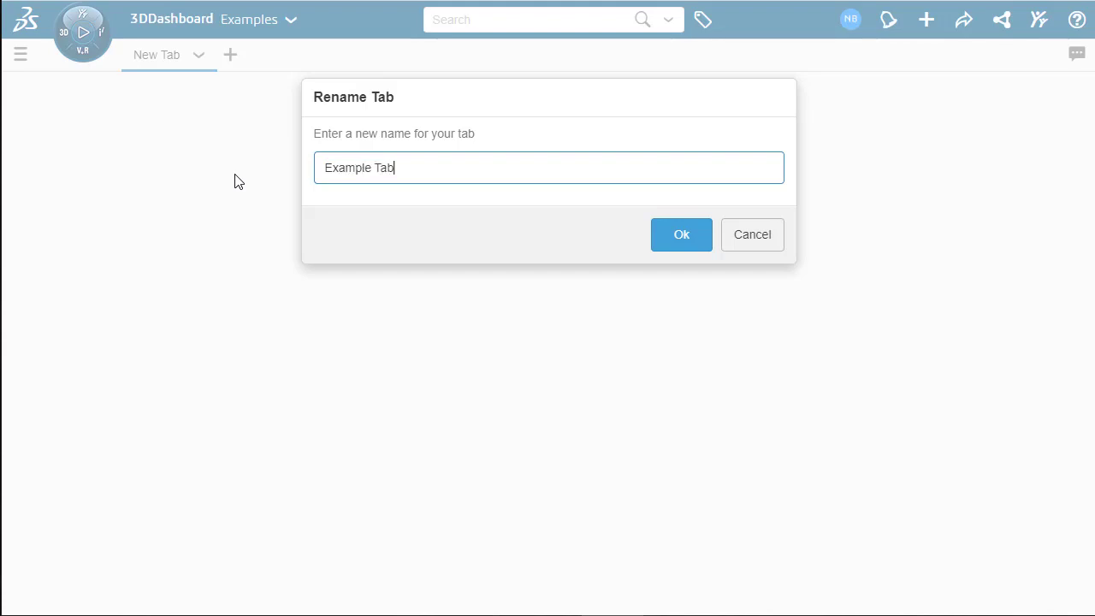
left_click(680, 237)
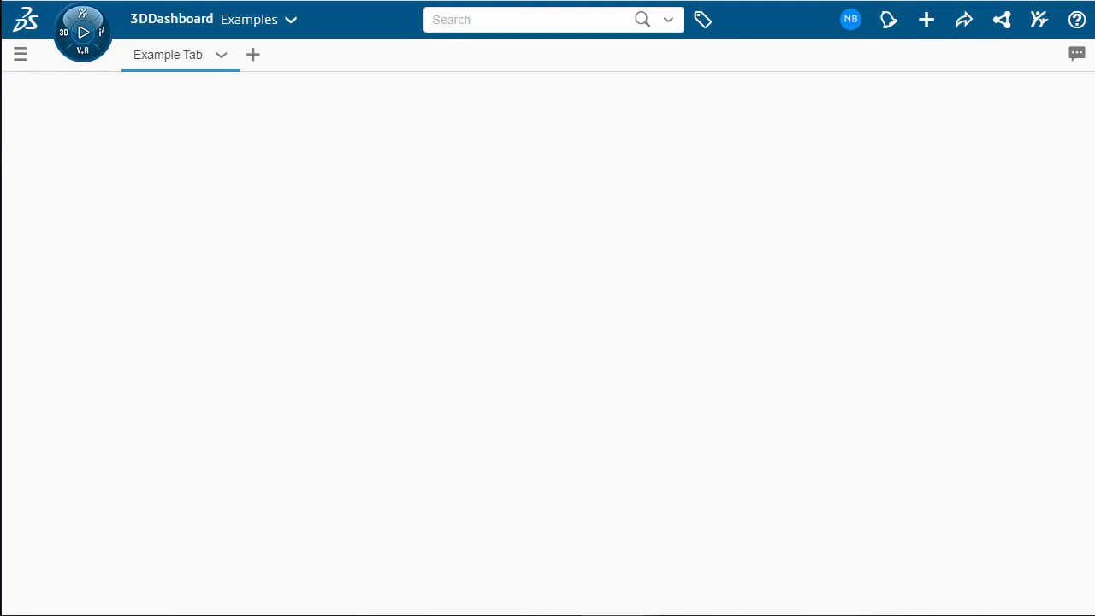
Look through the assigned roles and examine the apps included in the Collaborative Business Innovator role.
left_click(77, 41)
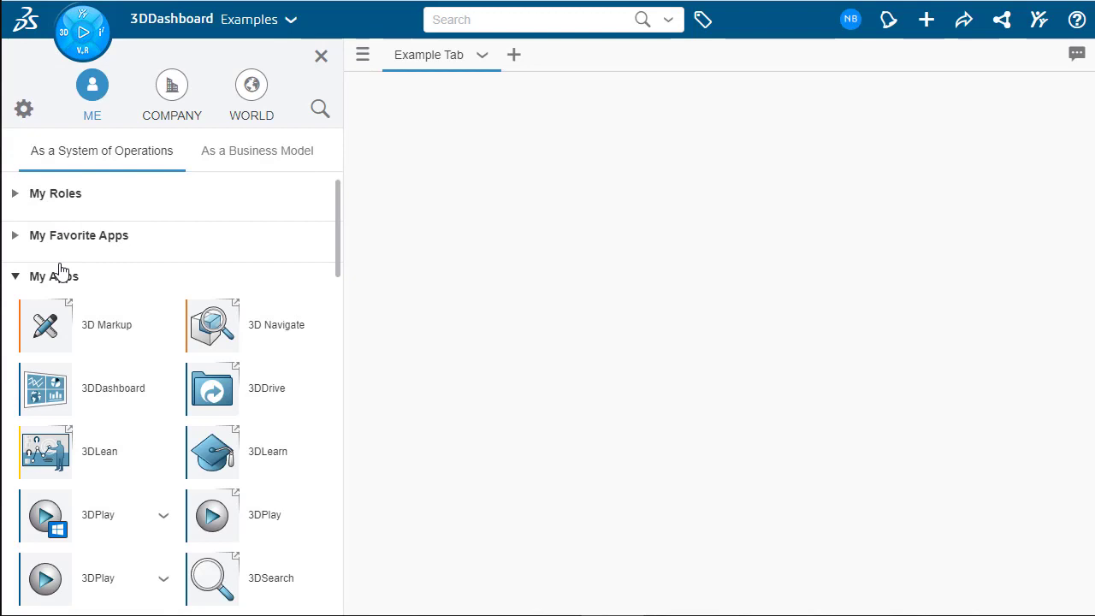
left_click(65, 280)
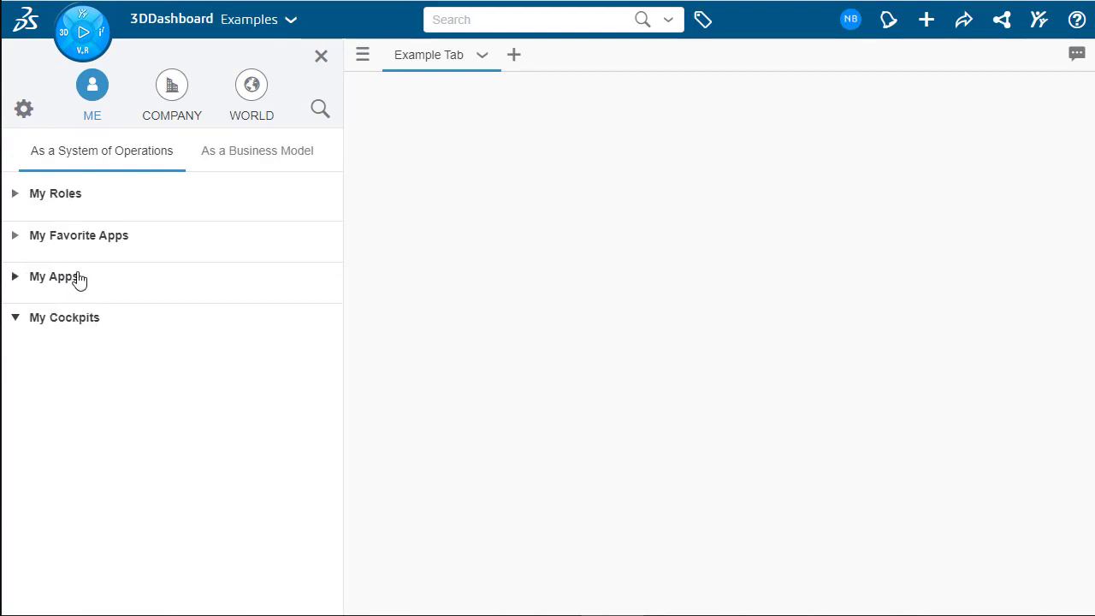
left_click(61, 194)
scroll(129, 265, "down", 1)
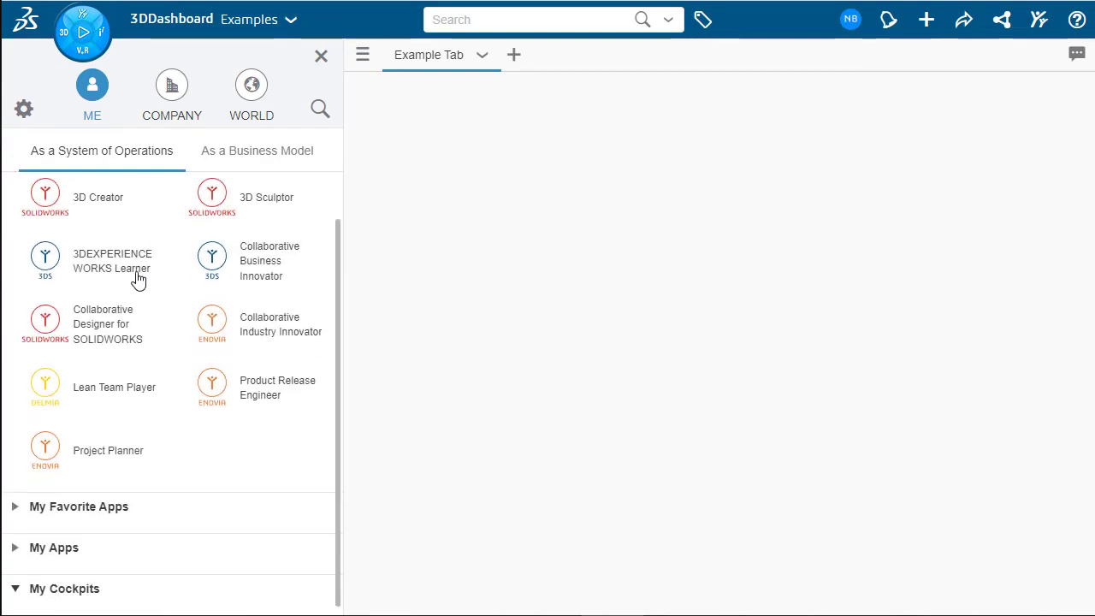
left_click(251, 278)
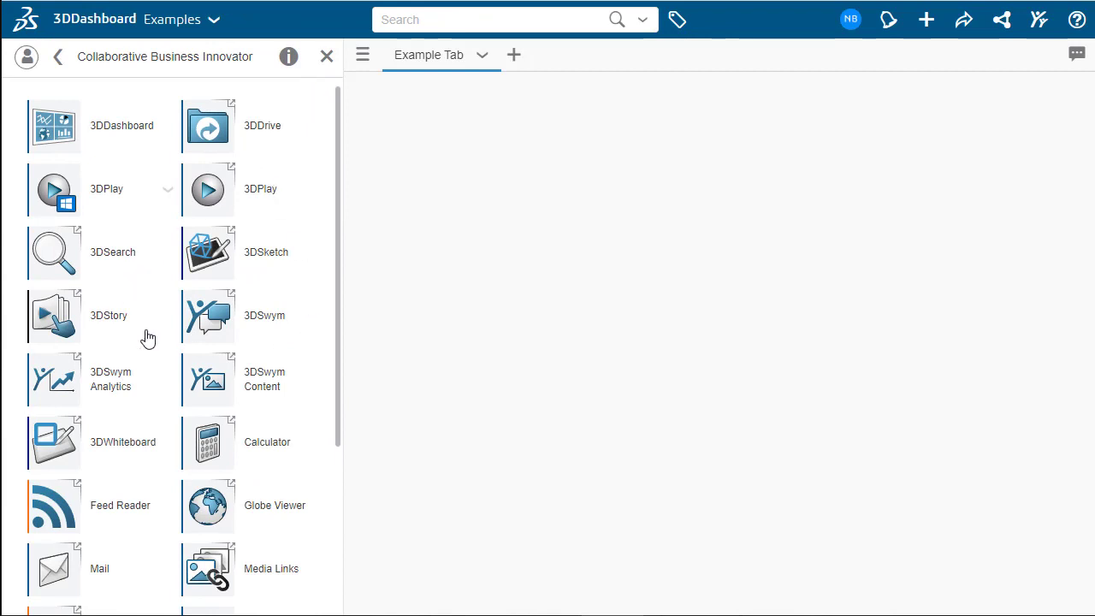
scroll(171, 385, "down", 3)
scroll(244, 286, "up", 6)
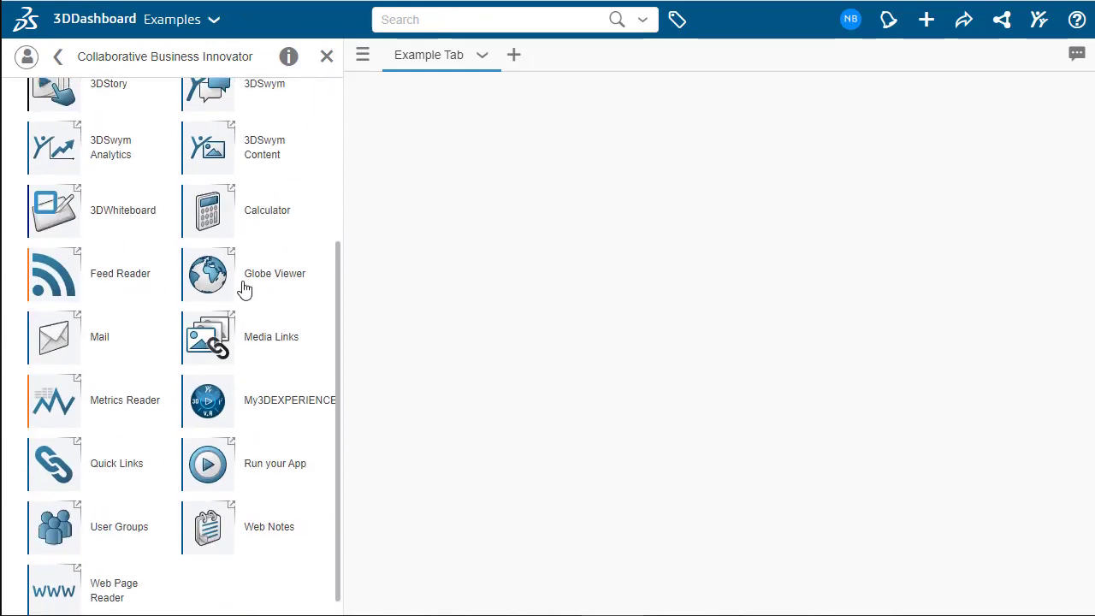
left_click(328, 58)
Add the 3D Markup, 3DLearn and 3DPlay apps from My Apps to Example Tab, with 3DPlay below the other two.
left_click(74, 36)
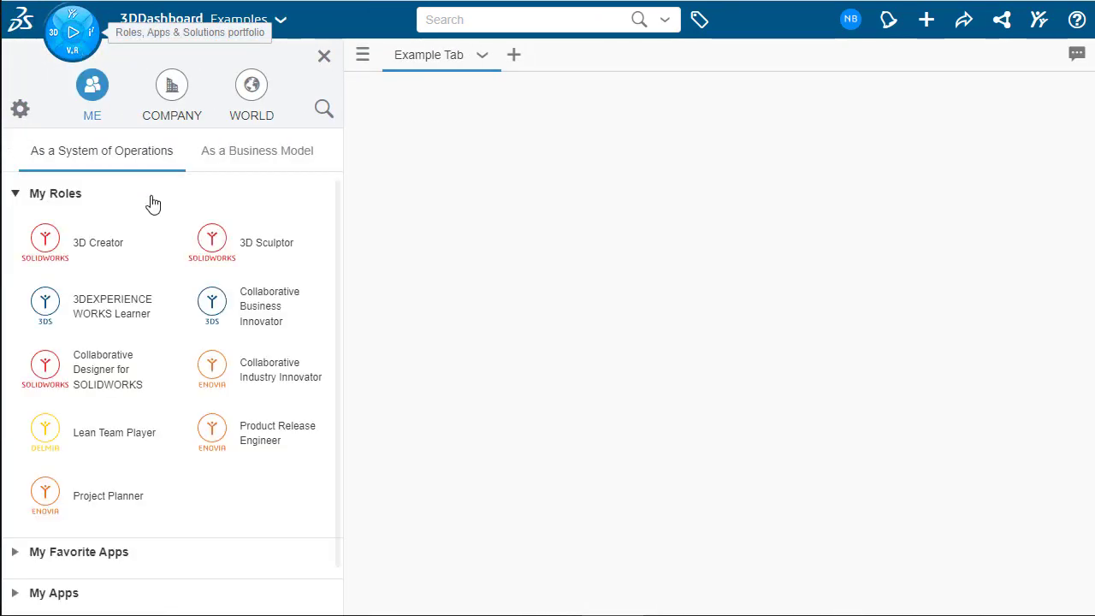
left_click(40, 190)
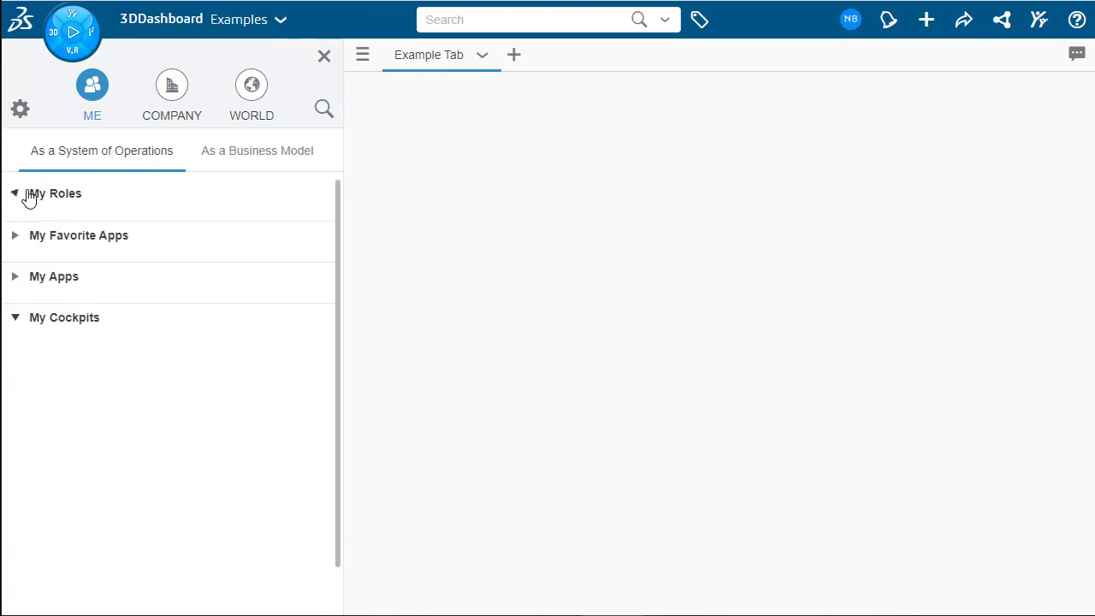
left_click(72, 285)
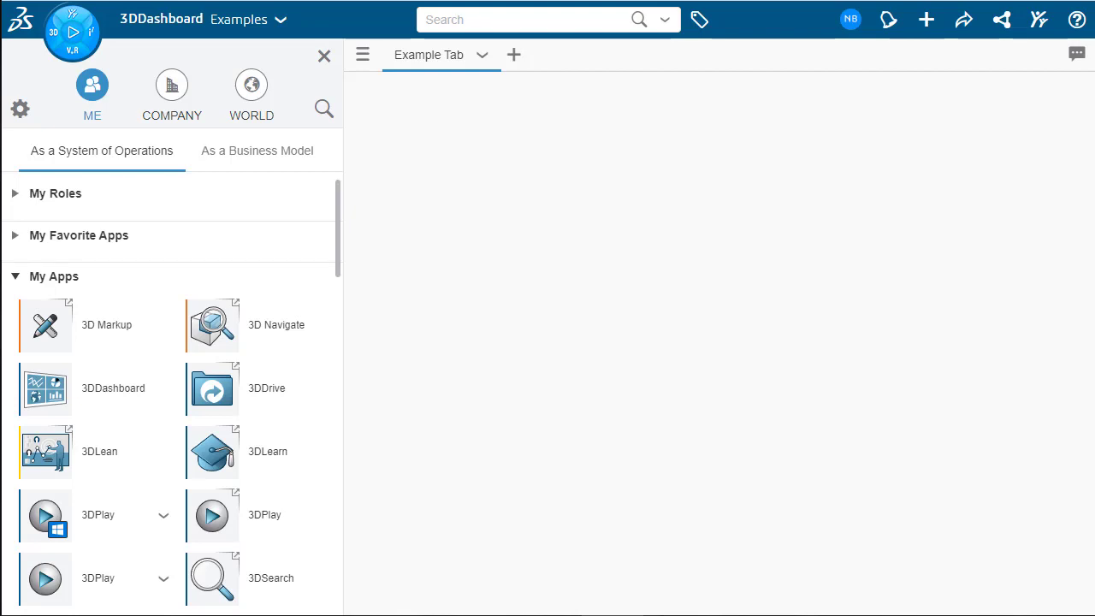
left_click_drag(45, 325, 151, 380)
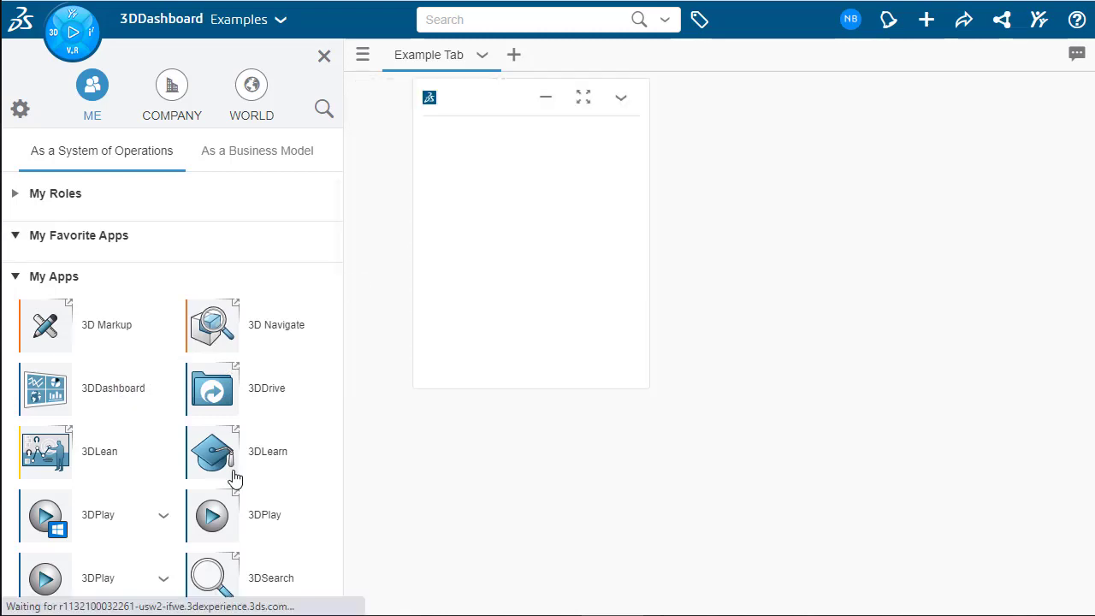
left_click_drag(240, 467, 806, 310)
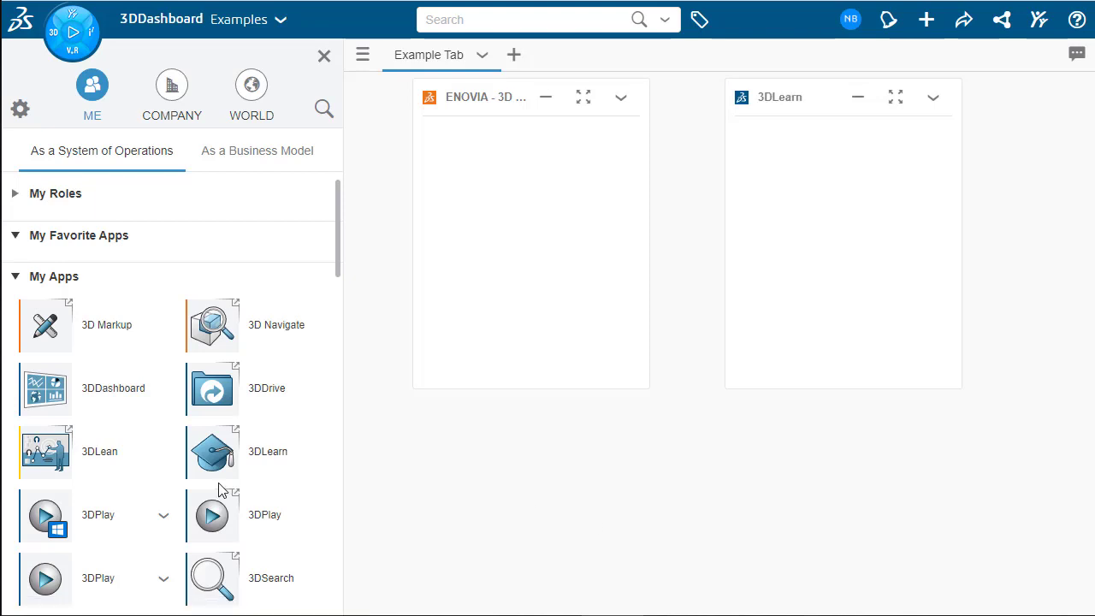
left_click_drag(220, 524, 604, 528)
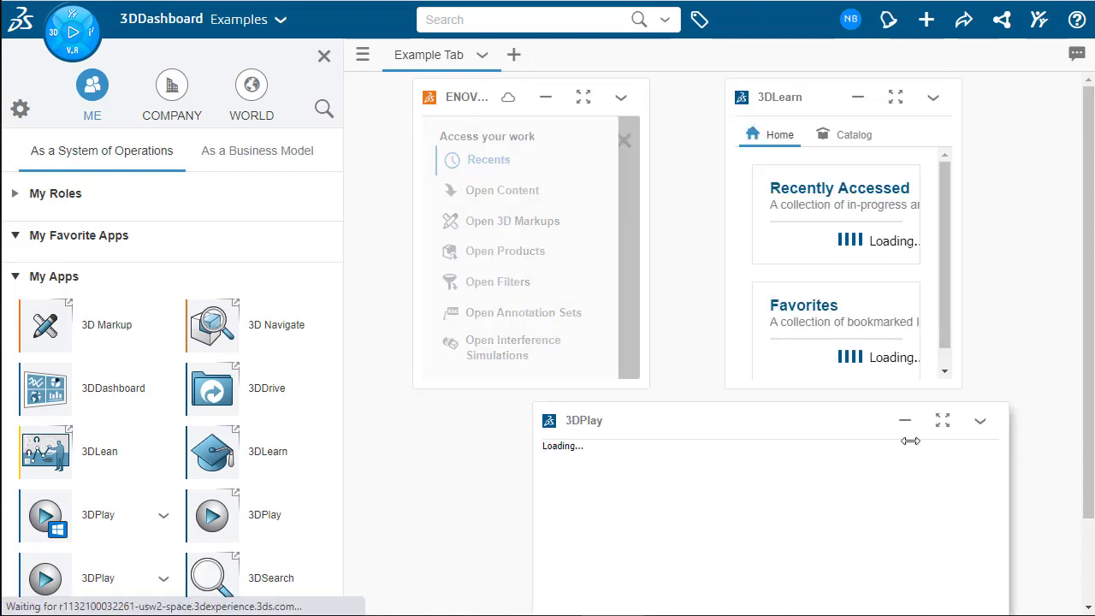
Move the 3DPlay widget above the 3D Markup and 3DLearn widgets and enlarge it.
scroll(679, 411, "down", 2)
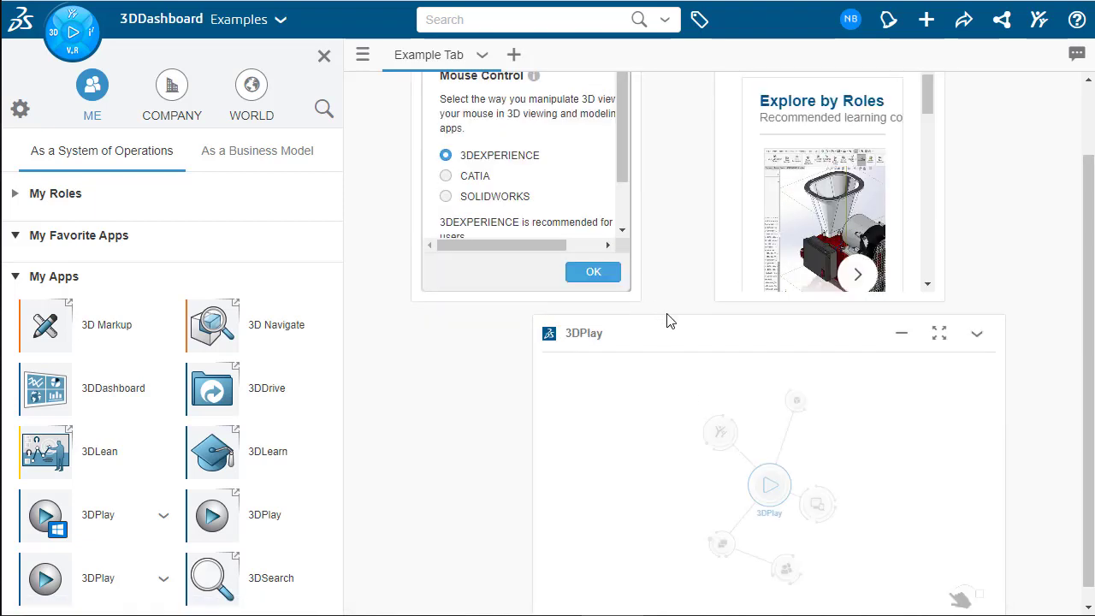
left_click_drag(670, 318, 606, 245)
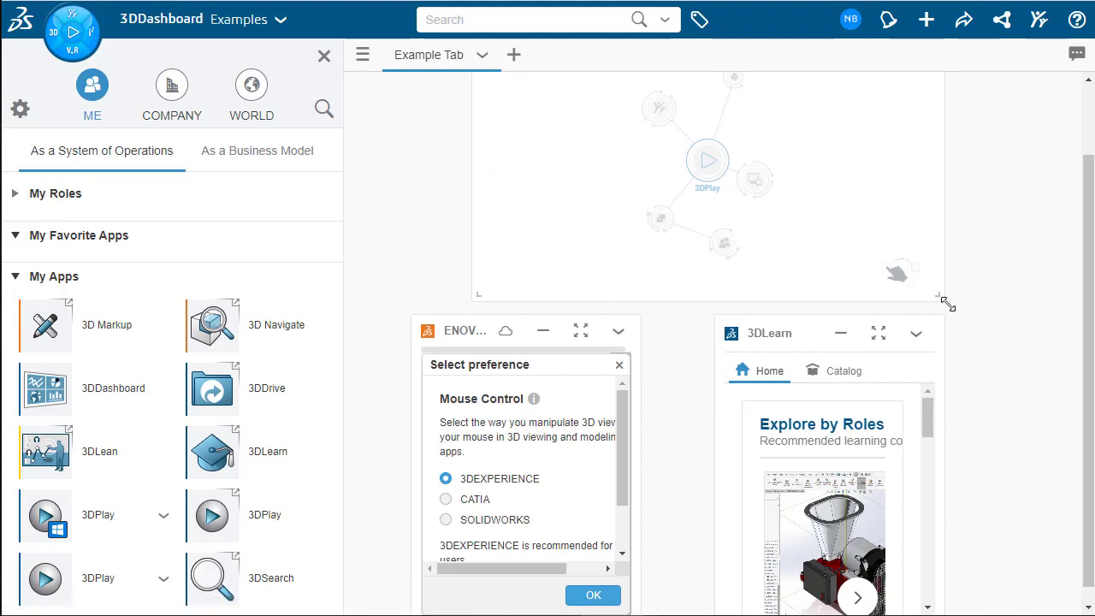
left_click_drag(941, 300, 985, 402)
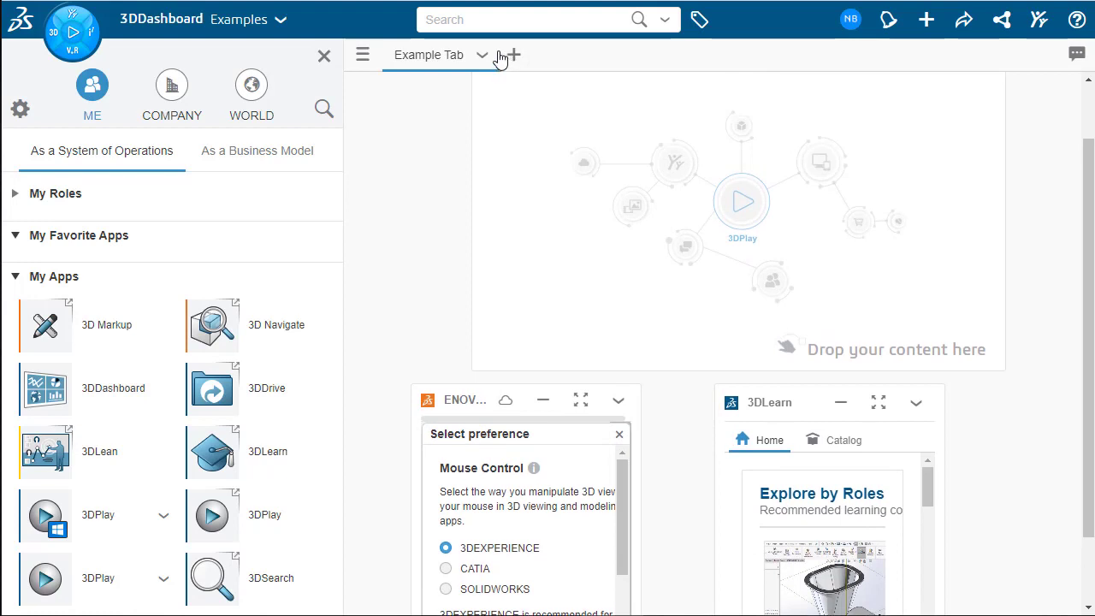
Fit the widgets to fill Example Tab and close the list of roles and apps.
left_click(484, 58)
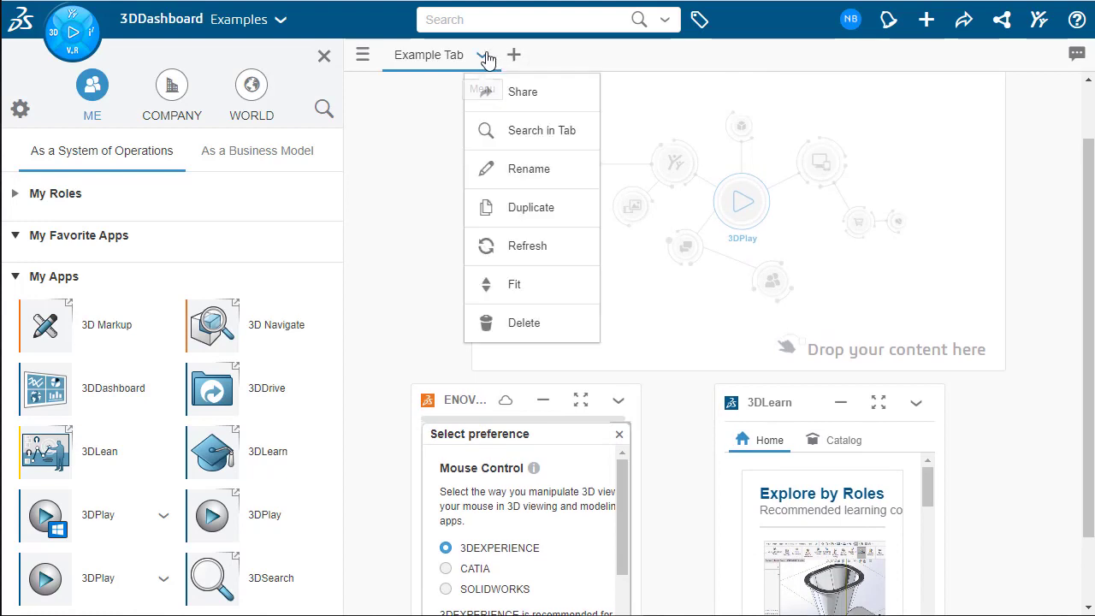
left_click(554, 288)
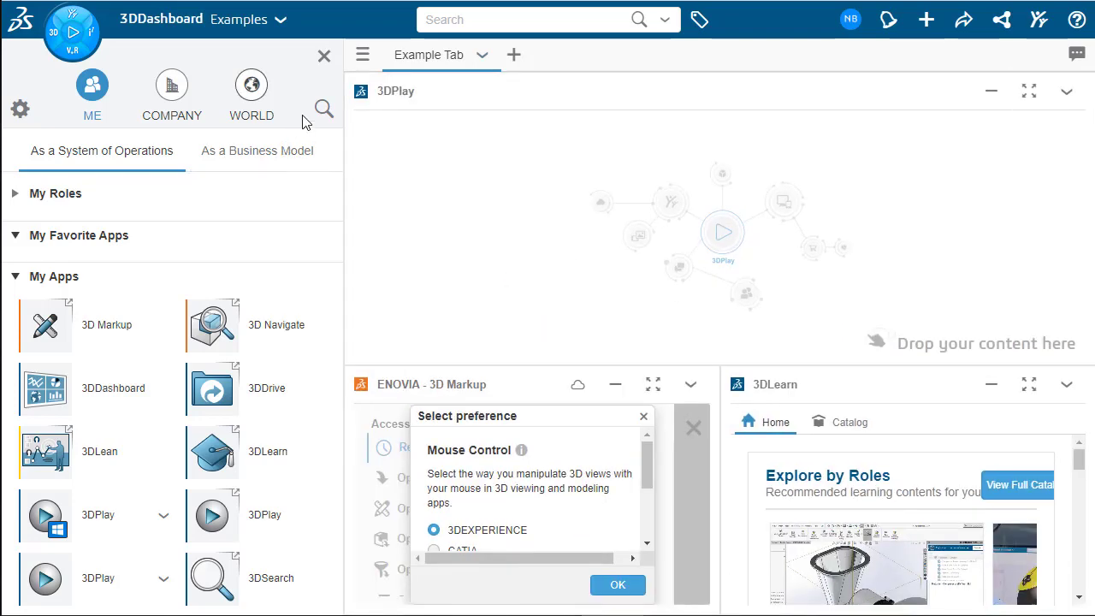
left_click(323, 55)
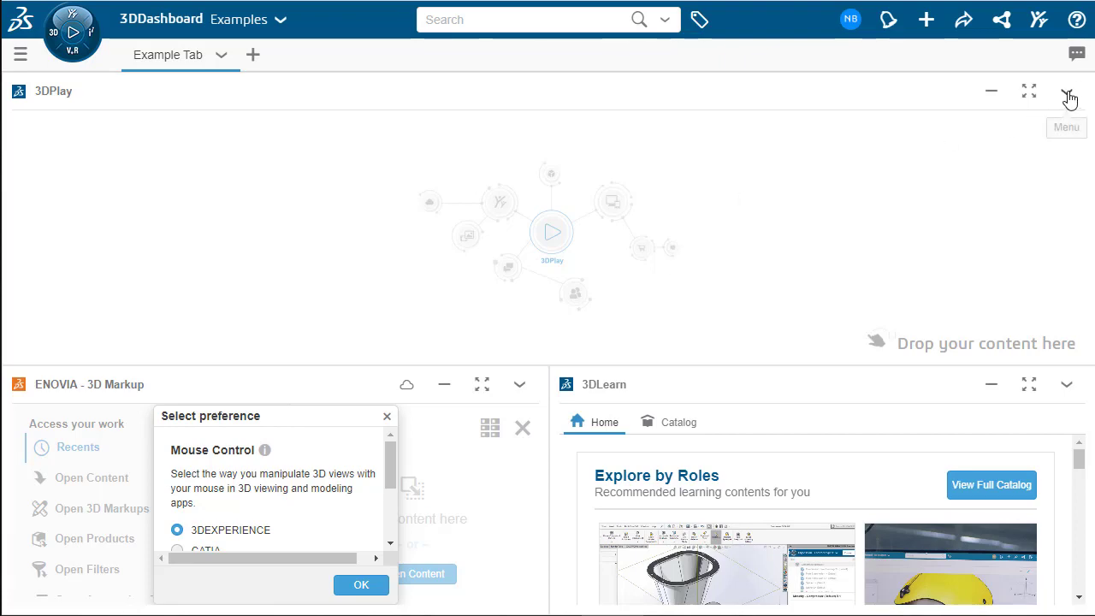
Delete the 3DPlay widget from Example Tab.
left_click(1068, 93)
left_click(992, 359)
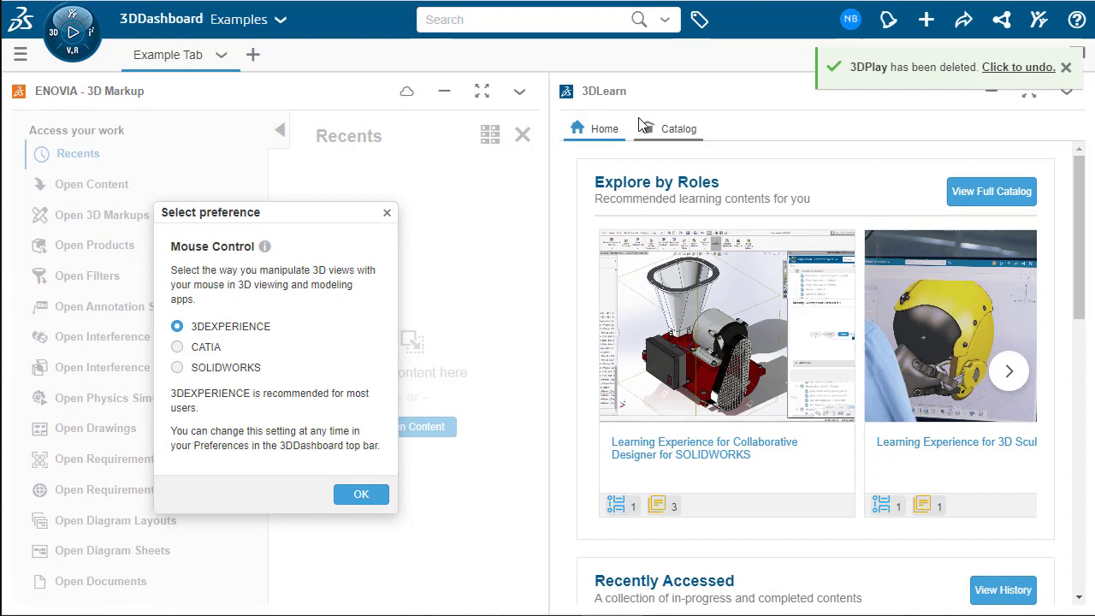
Delete the 3D Markup and 3DLearn widgets from Example Tab.
left_click(519, 91)
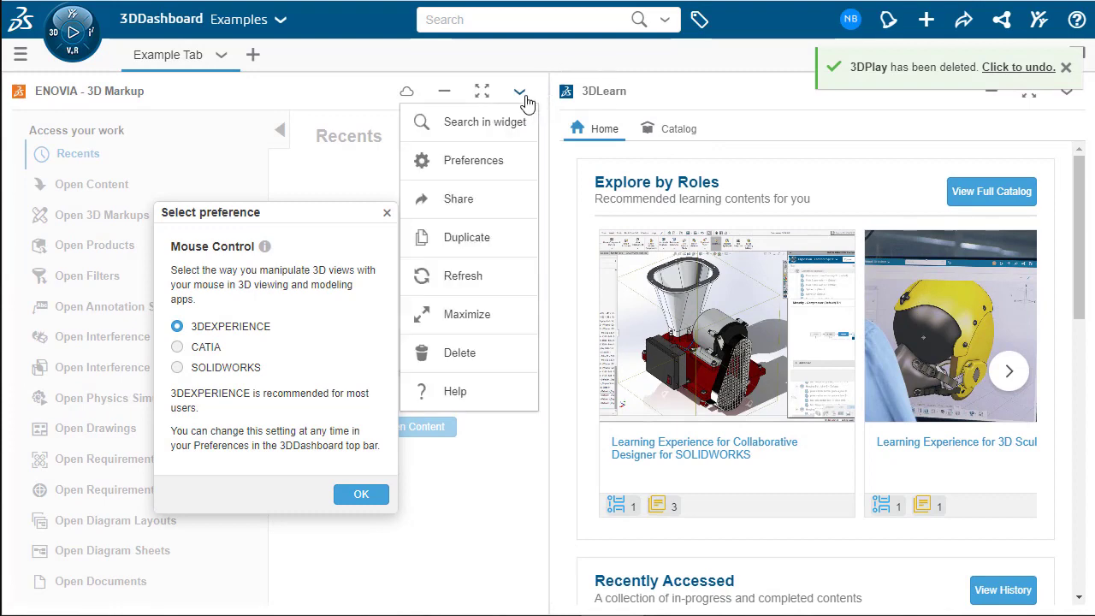
left_click(500, 349)
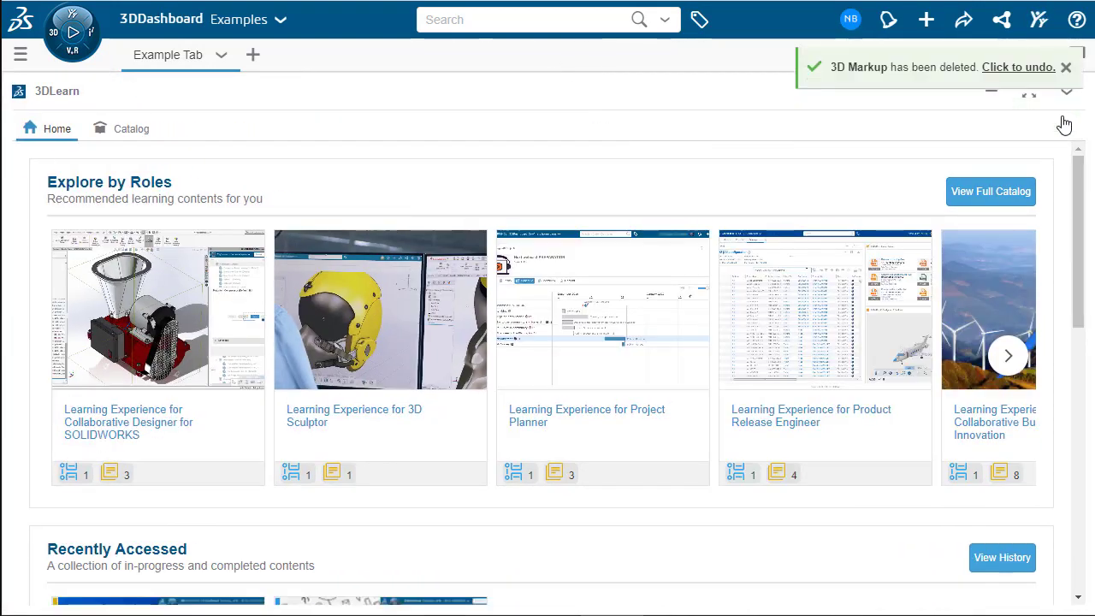
left_click(1066, 92)
left_click(1006, 352)
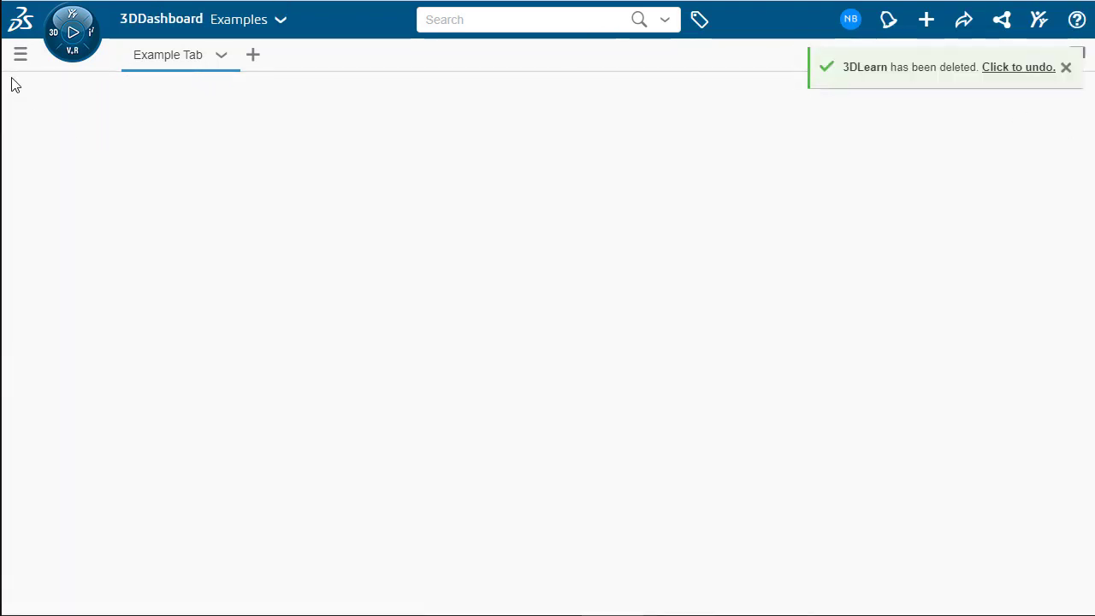
Show the list of roles and apps and rename Example Tab as Product Explorer.
left_click(86, 47)
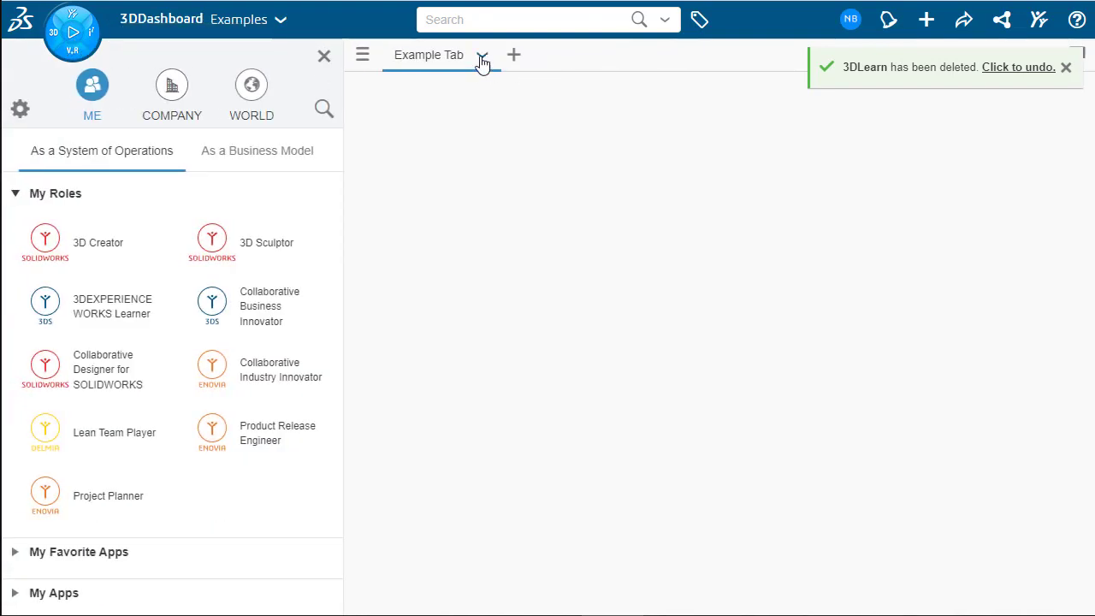
left_click(482, 58)
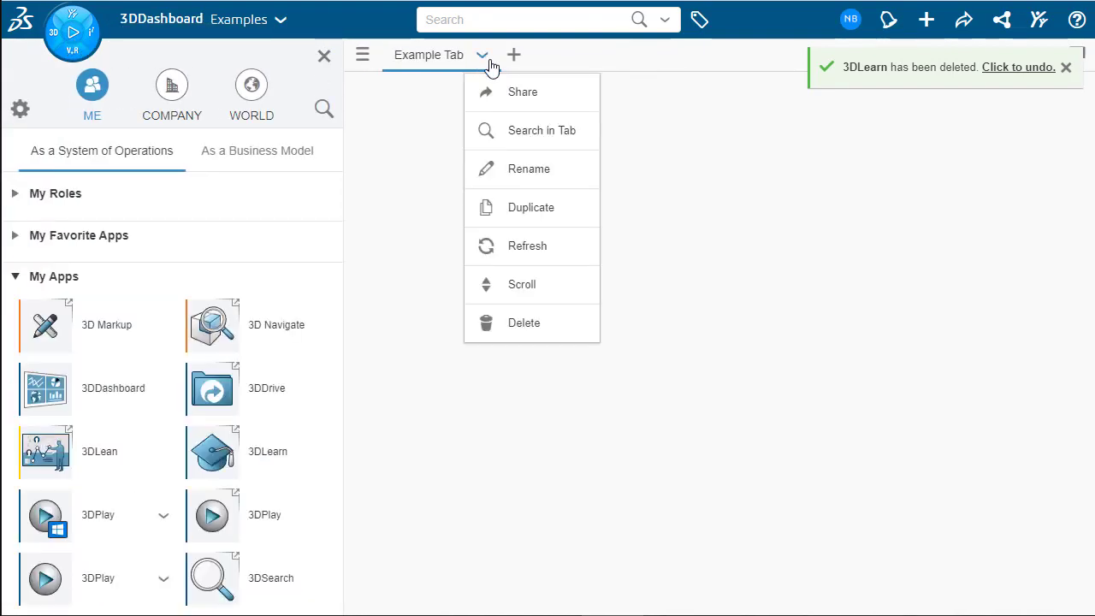
left_click(541, 175)
type("P")
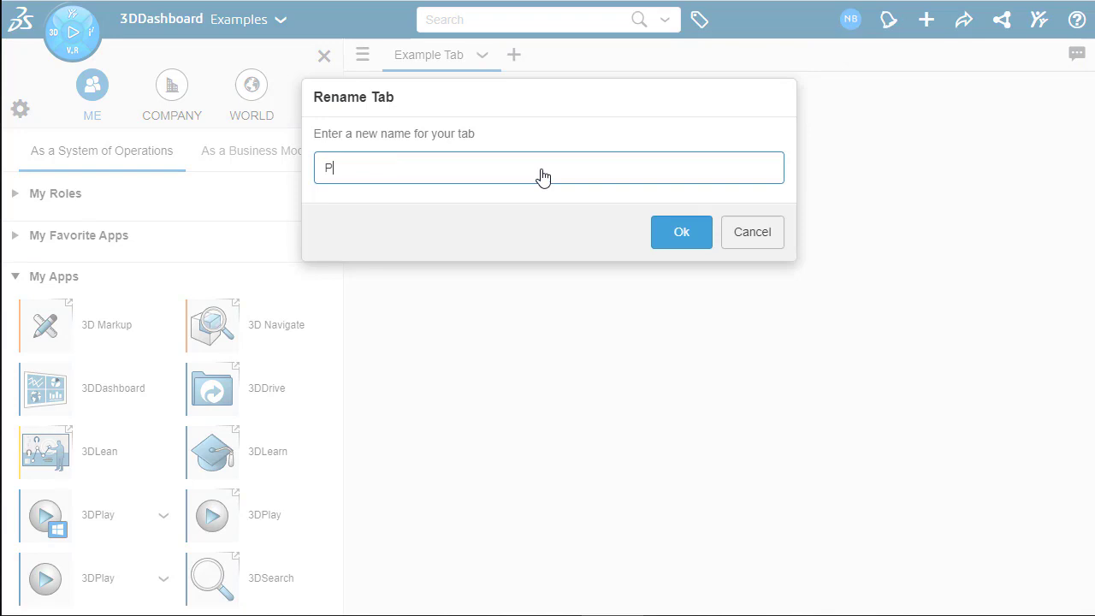
type("roduct Explo")
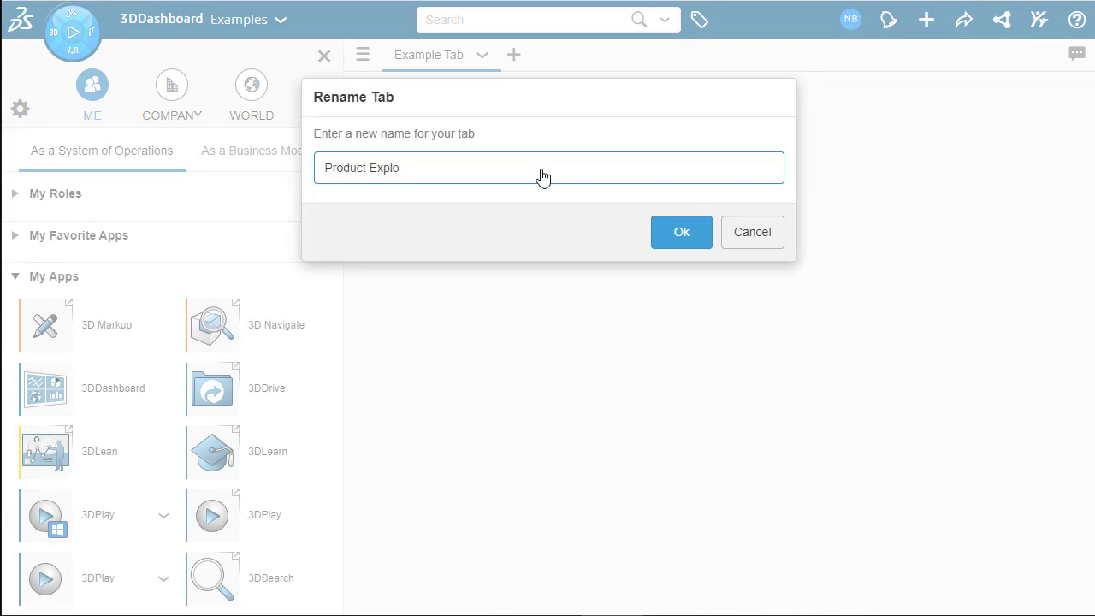
type("rer")
key("Return")
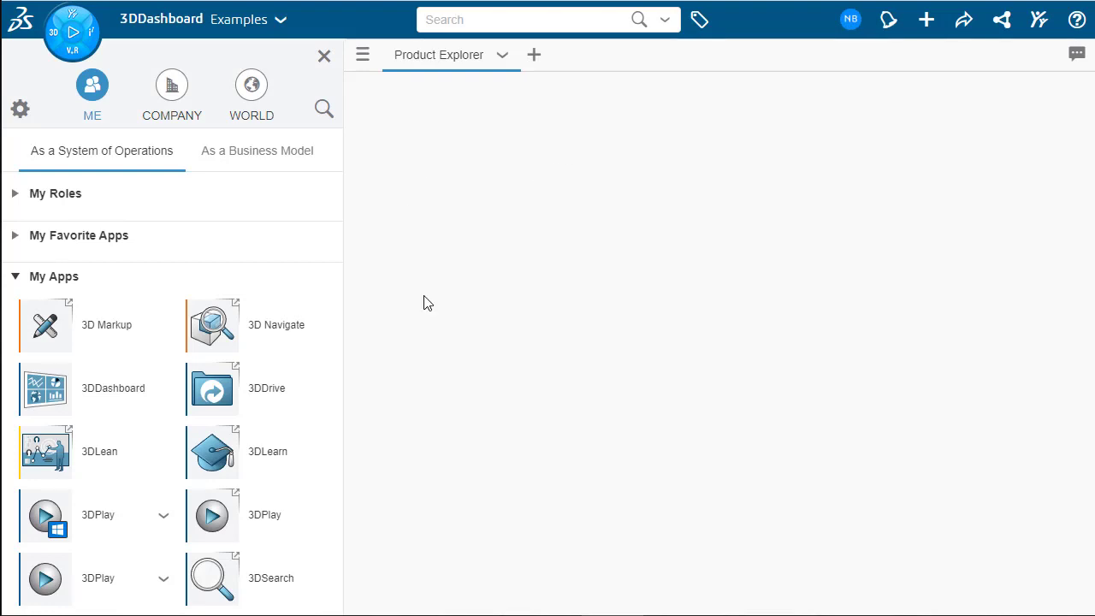
Add the Bookmark Editor app from My Apps to the Product Explorer tab and set the tab to Scroll mode.
scroll(254, 431, "down", 3)
scroll(254, 431, "down", 2)
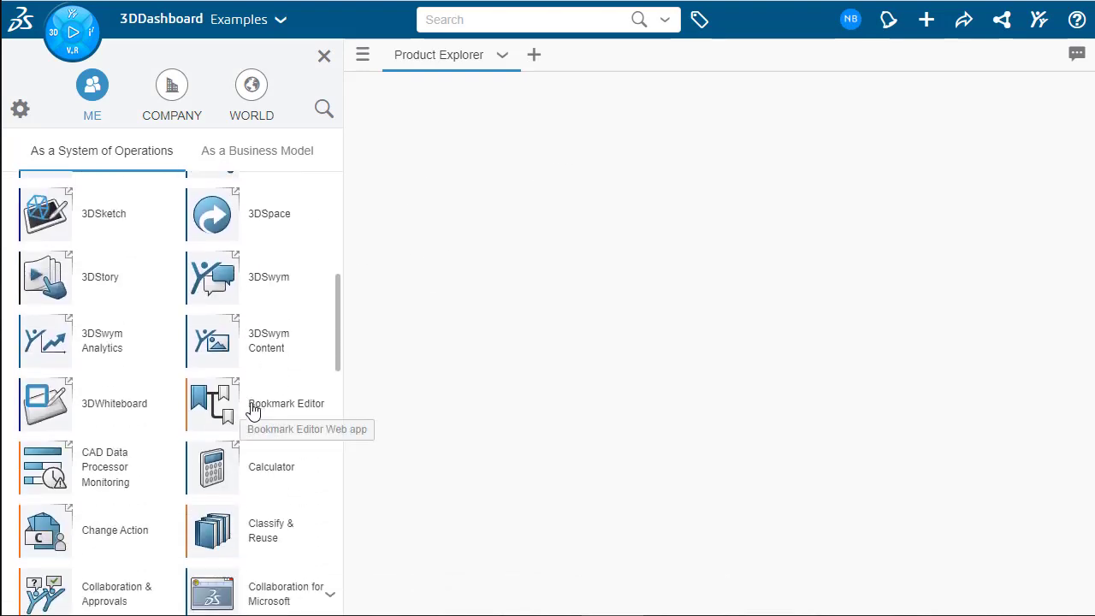
left_click_drag(228, 408, 653, 491)
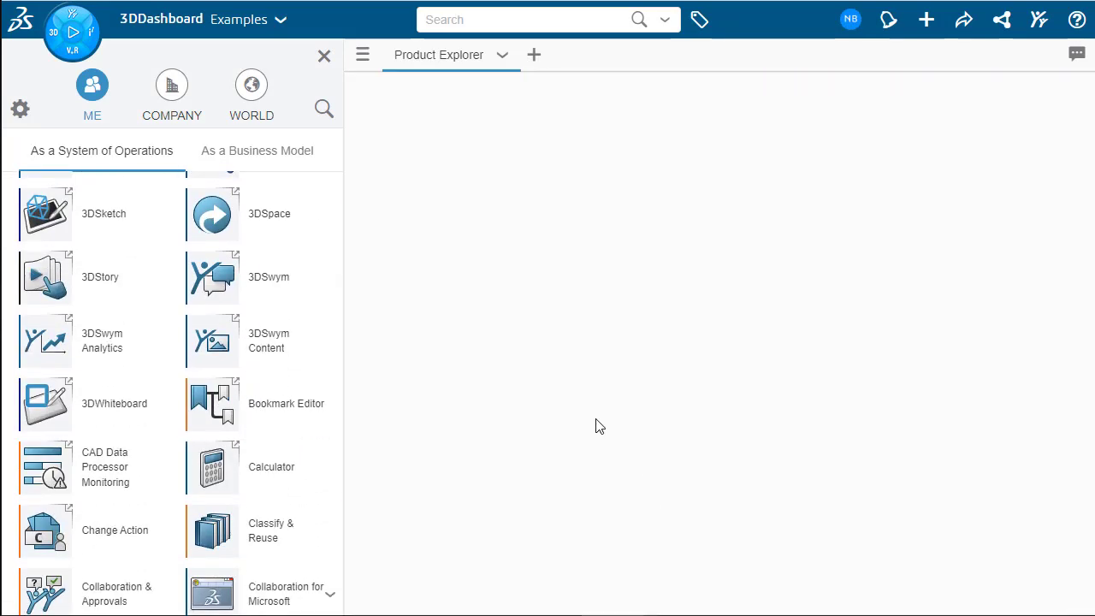
left_click(502, 54)
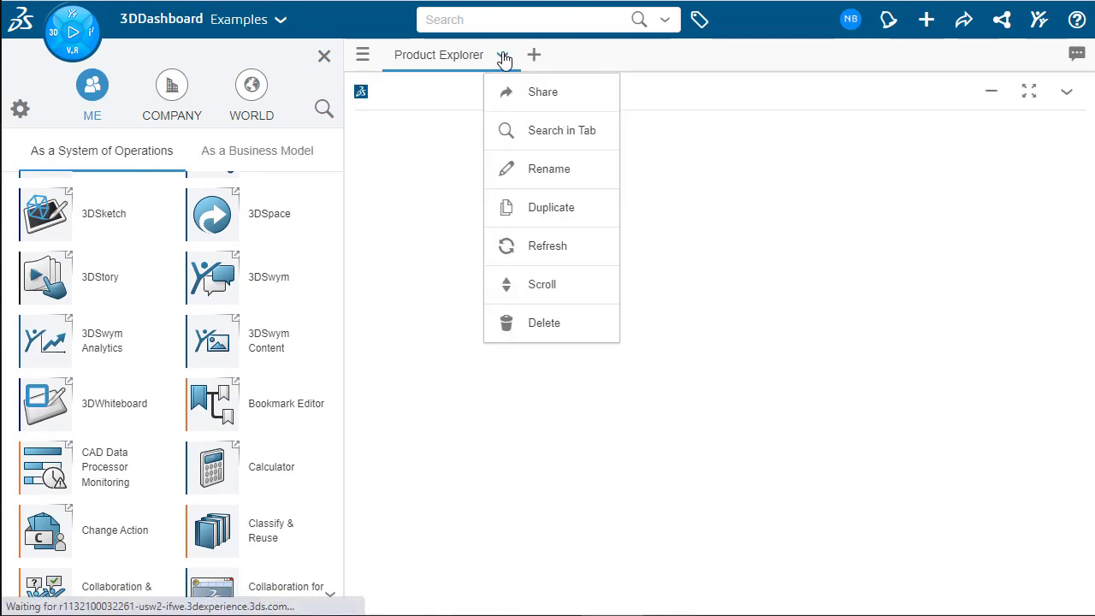
left_click(555, 260)
left_click(504, 58)
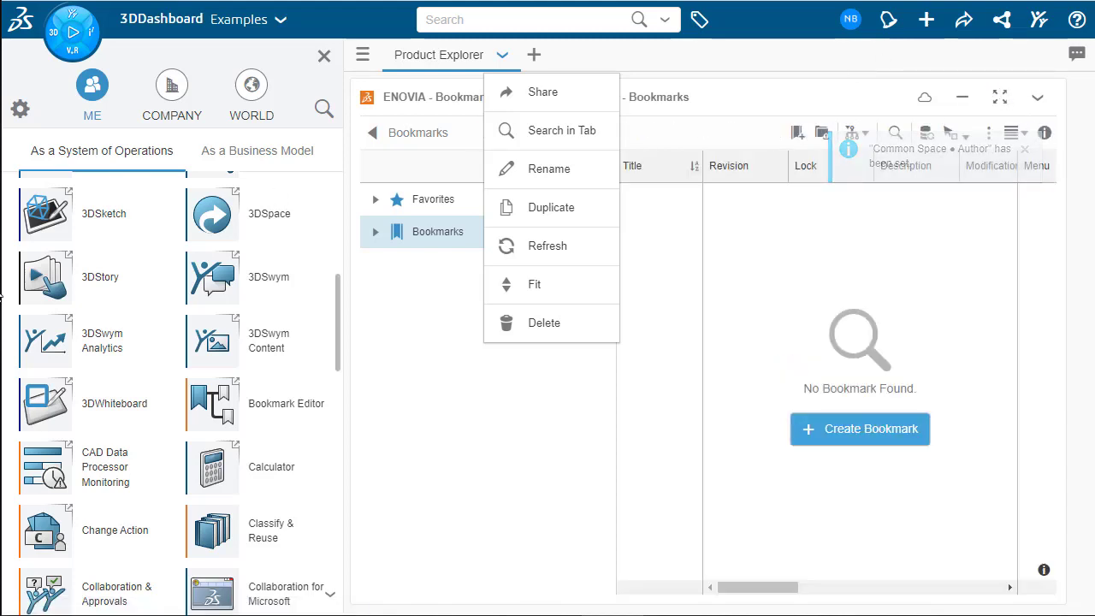
Add the Product Explorer and 3D Navigate apps from the Collaborative Industry Innovator role side by side above the Bookmark Editor widget.
scroll(62, 177, "up", 10)
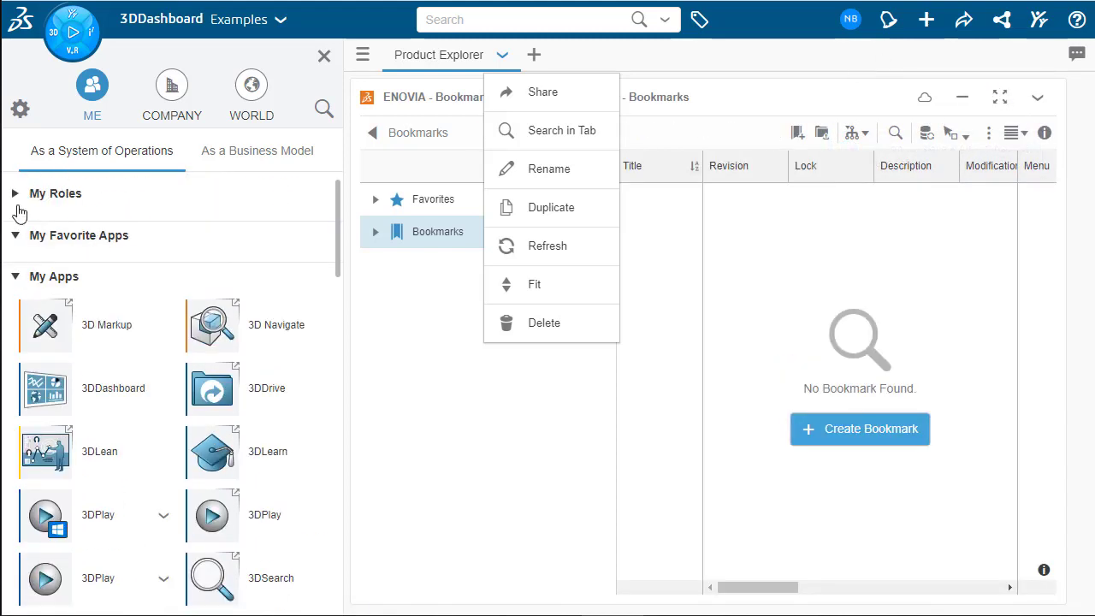
left_click(31, 197)
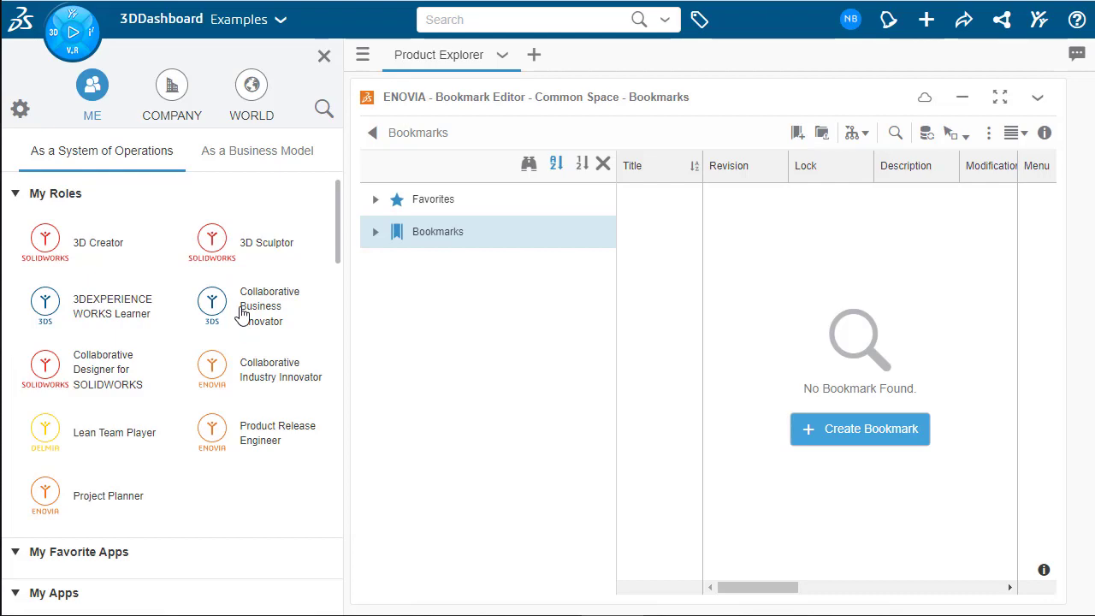
left_click(272, 376)
scroll(121, 509, "down", 1)
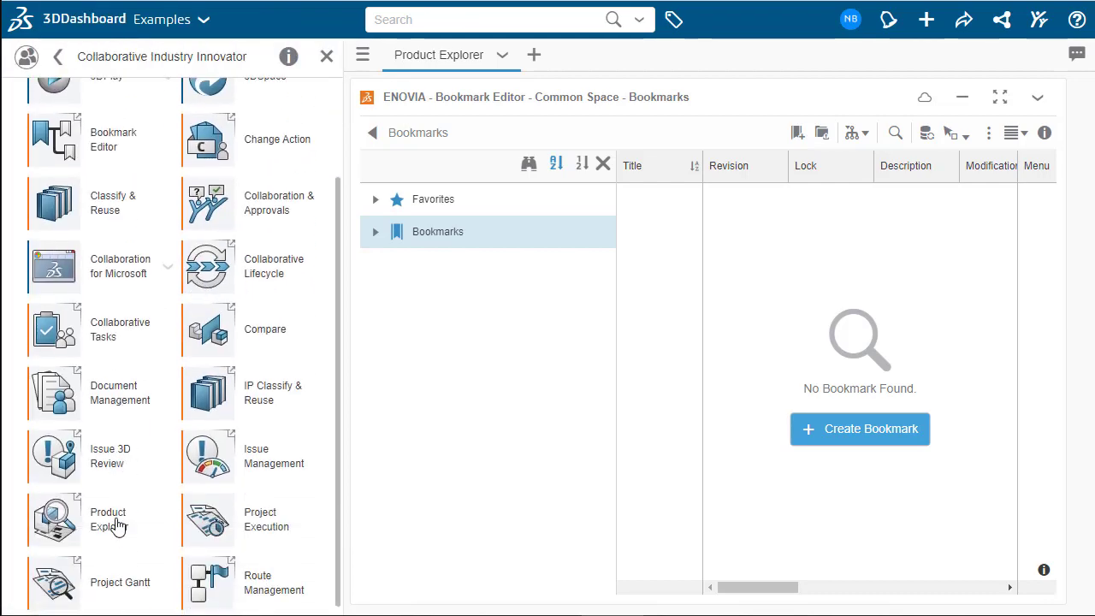
left_click_drag(65, 525, 627, 259)
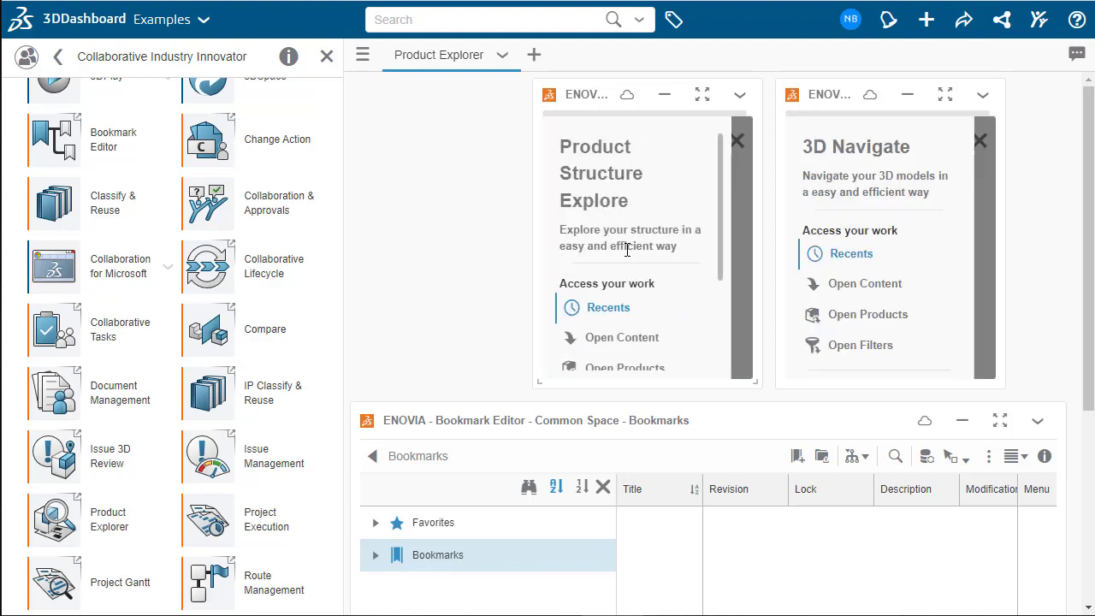
Fit the three widgets to fill the Product Explorer tab and close the list of apps.
left_click(606, 306)
left_click(502, 55)
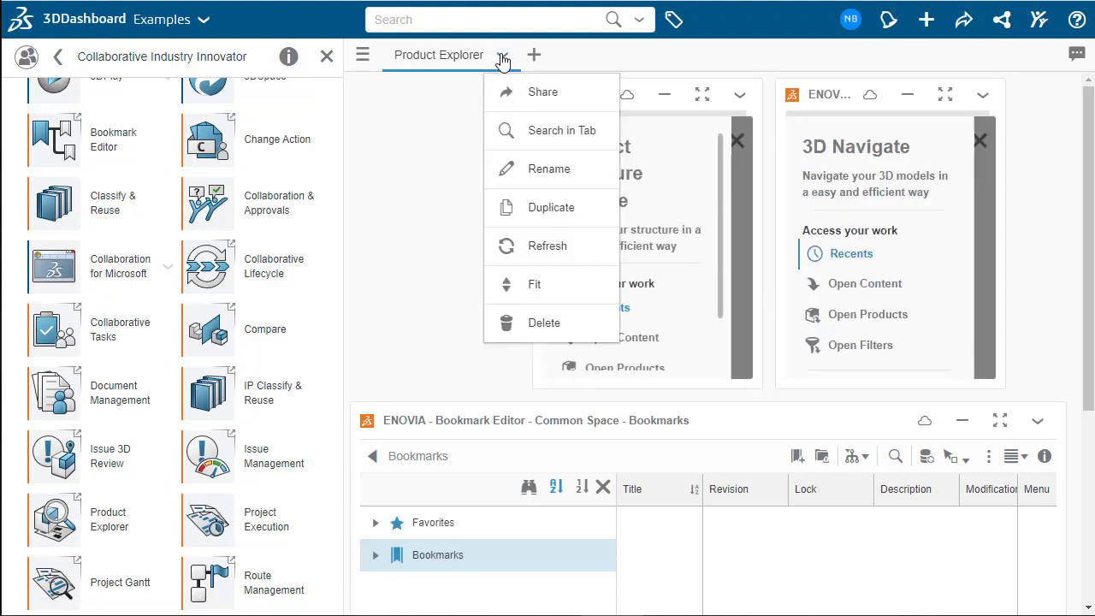
left_click(536, 283)
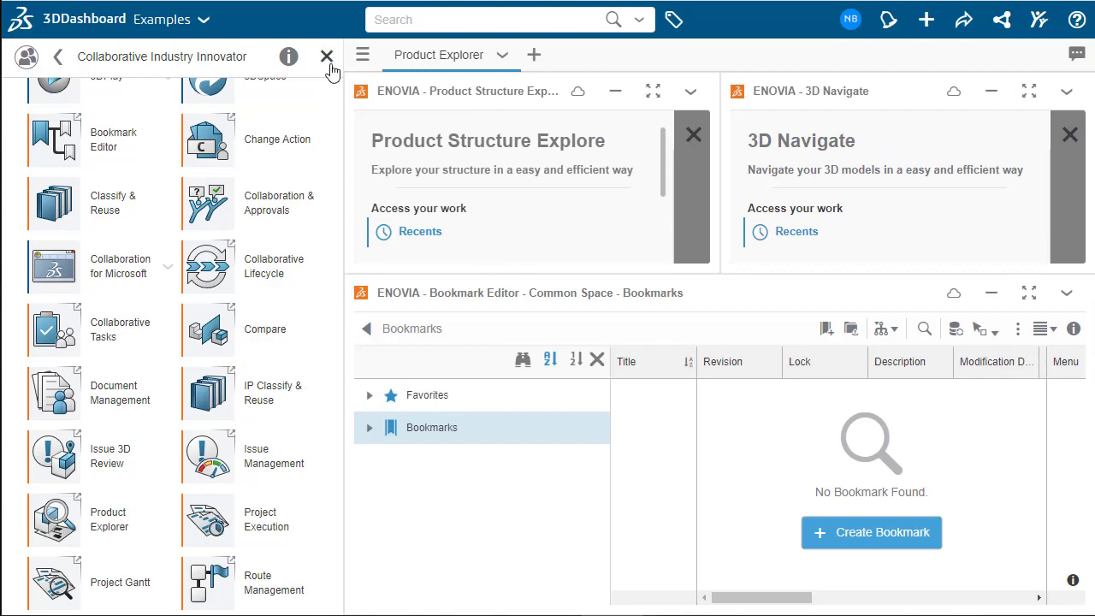
left_click(327, 57)
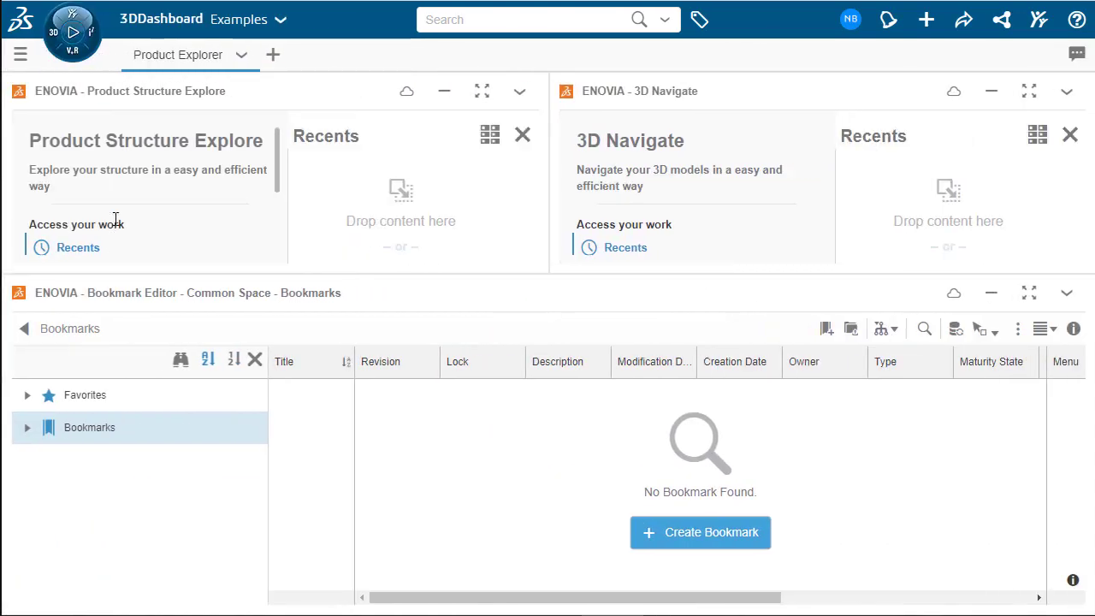
Open the CS-4240 Spreader(Default) physical product as content in the Product Structure Explore widget.
scroll(117, 220, "down", 2)
left_click(95, 165)
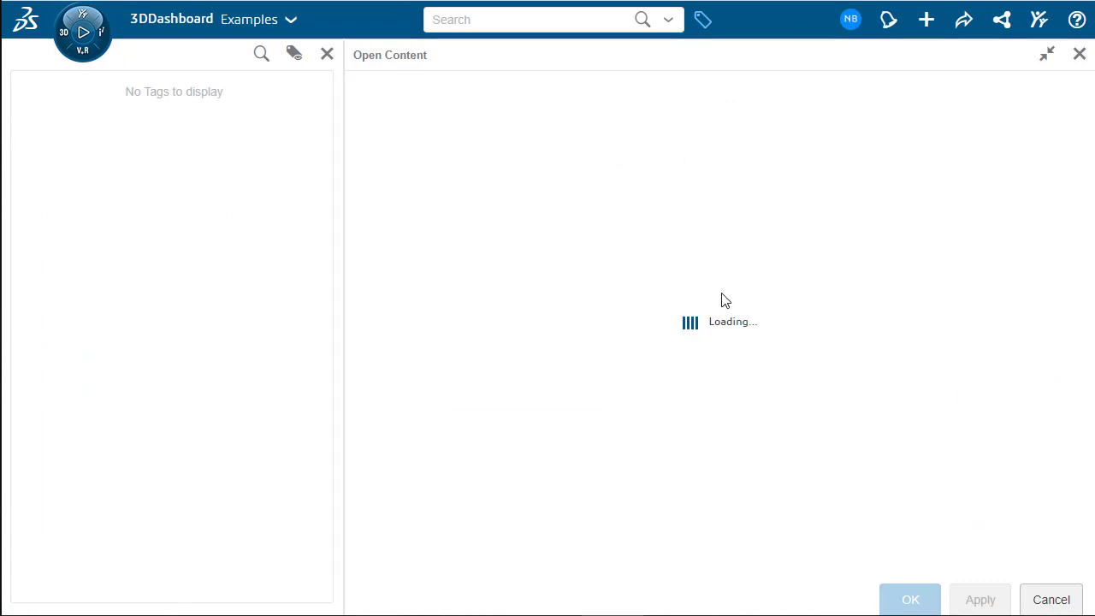
scroll(671, 361, "down", 5)
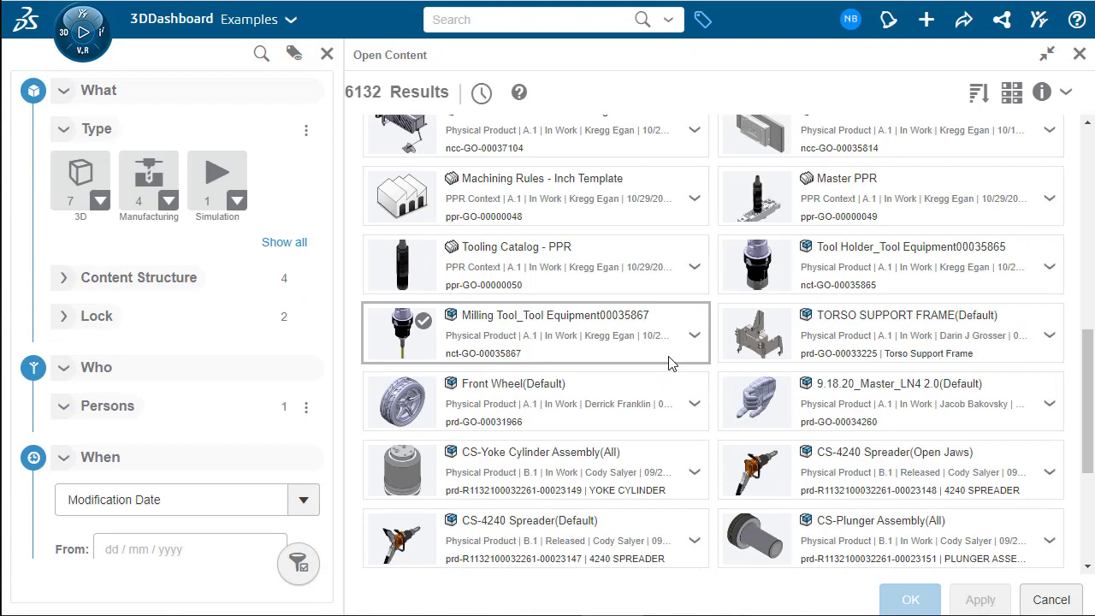
scroll(673, 360, "down", 4)
left_click(404, 282)
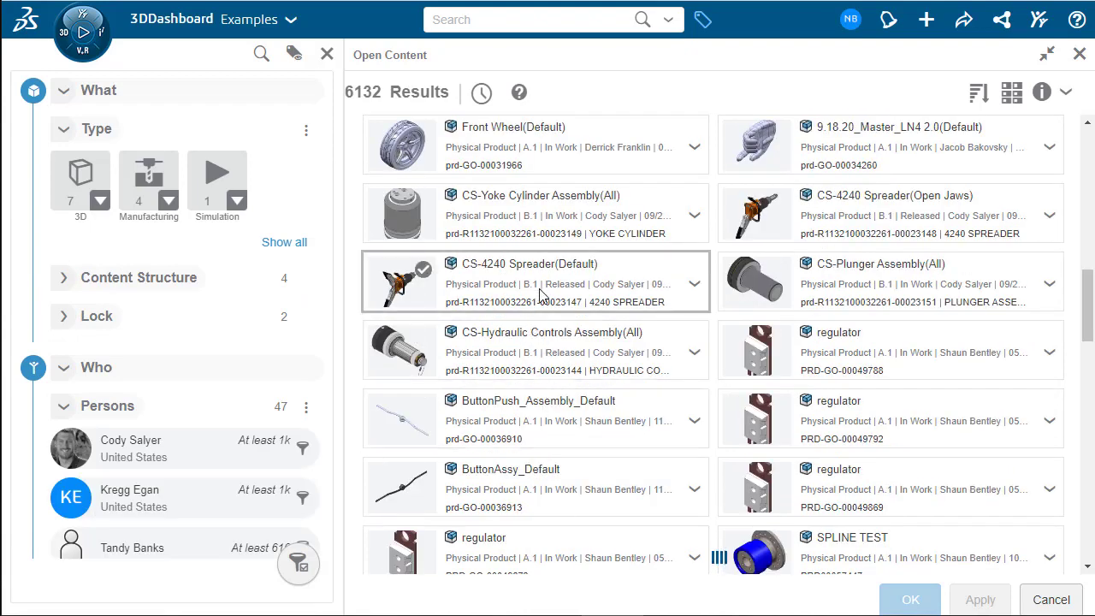
left_click(908, 598)
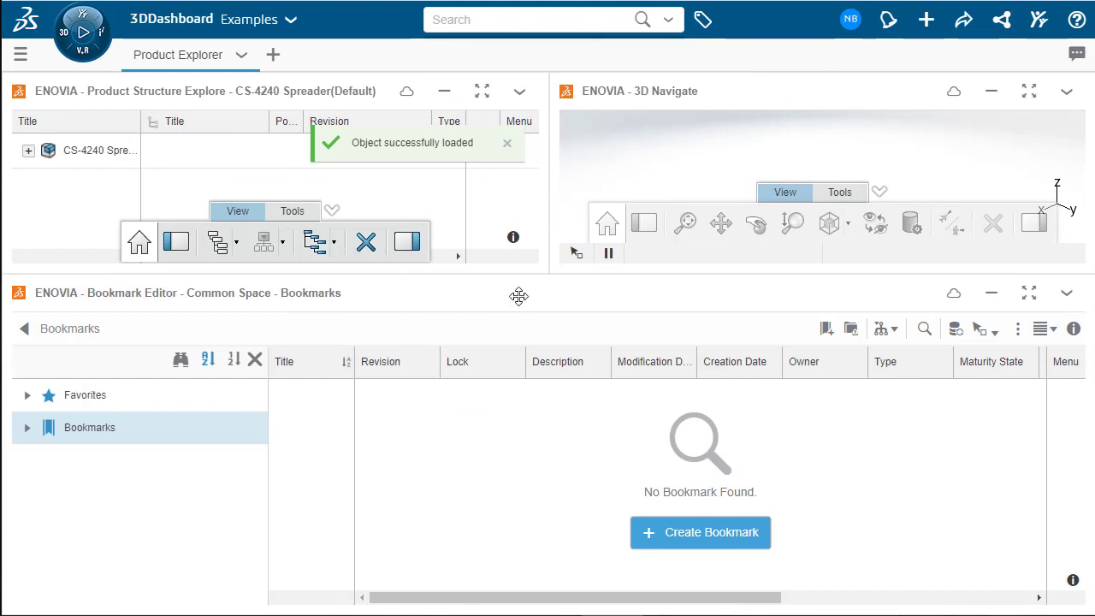
Expand the CS-4240 Spreader structure and select its CS-Hydraulic Controls component to highlight it in the 3D Navigate model.
left_click(28, 152)
scroll(101, 192, "down", 3)
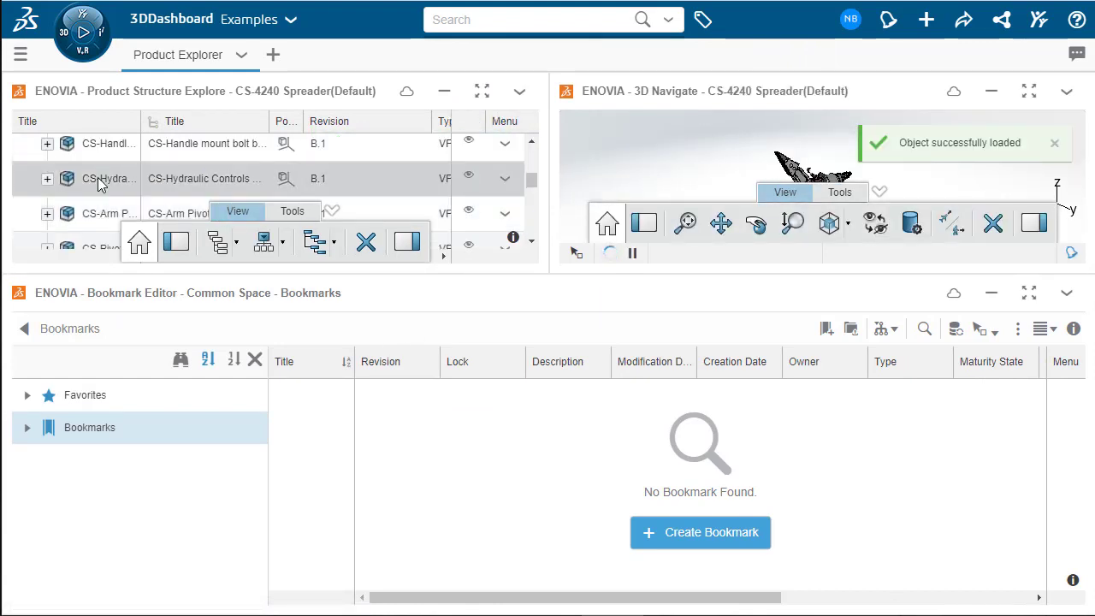
left_click(105, 179)
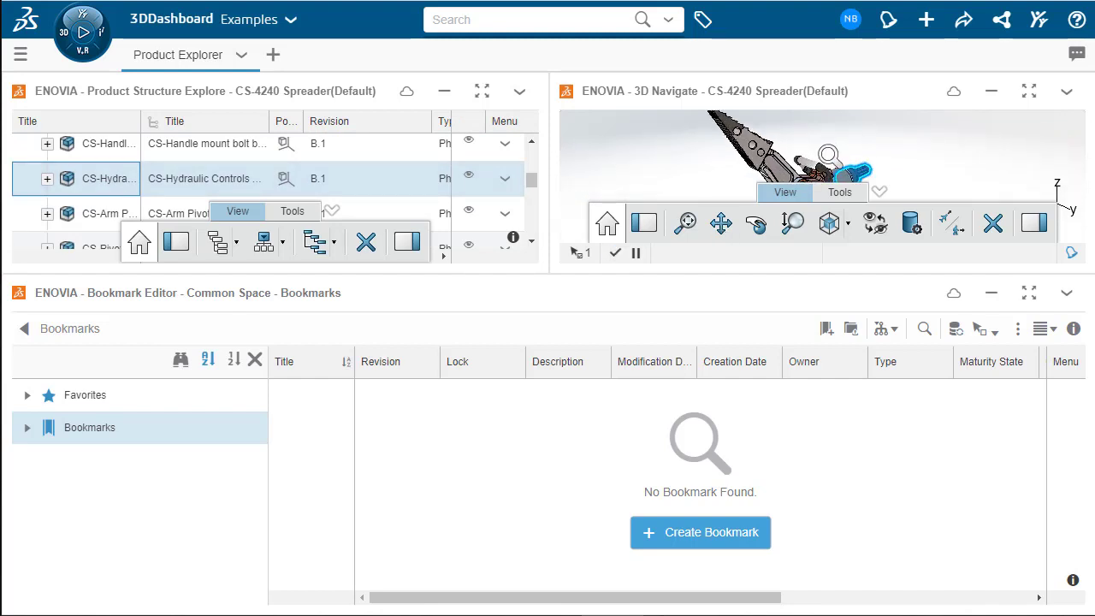
left_click_drag(828, 156, 796, 160)
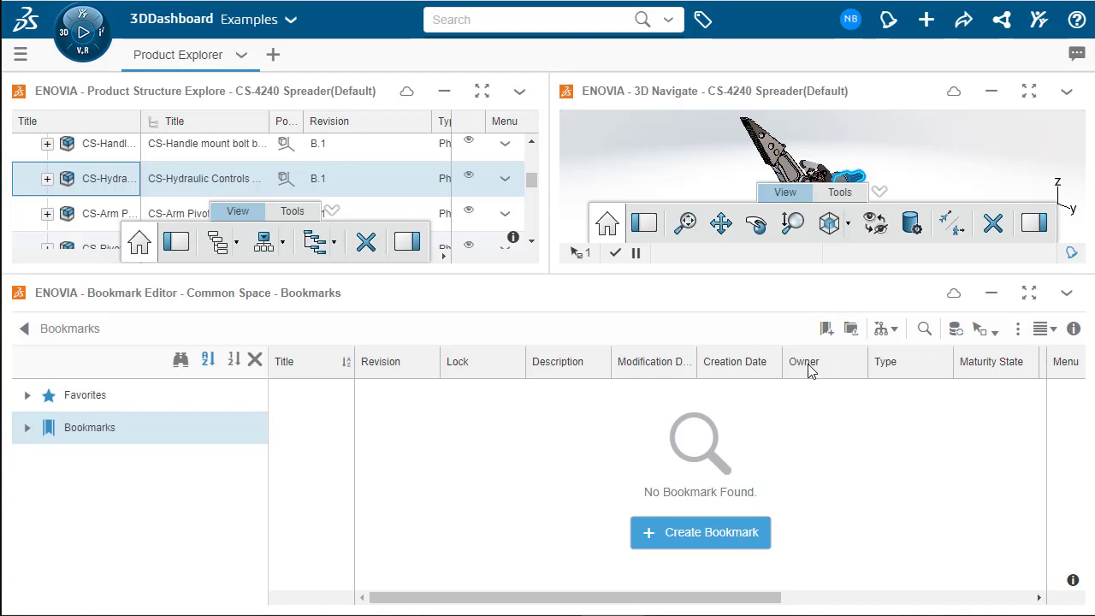
Rearrange the widgets so Bookmark Editor takes the full-height left column, with Product Structure Explore stacked above 3D Navigate beside it.
left_click_drag(761, 294, 171, 210)
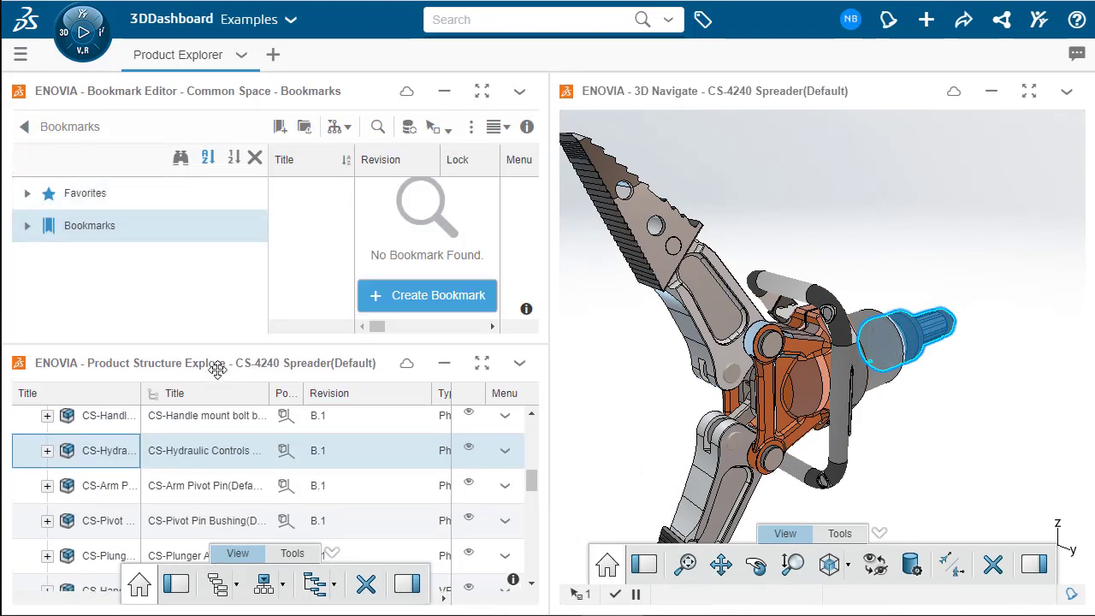
left_click_drag(216, 368, 813, 93)
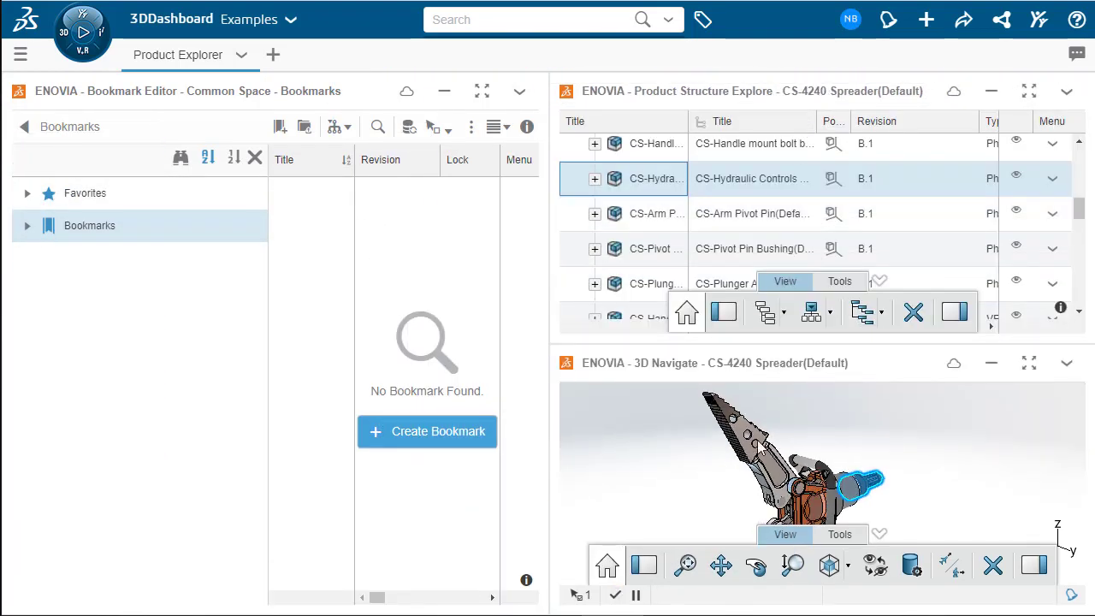
scroll(761, 462, "down", 3)
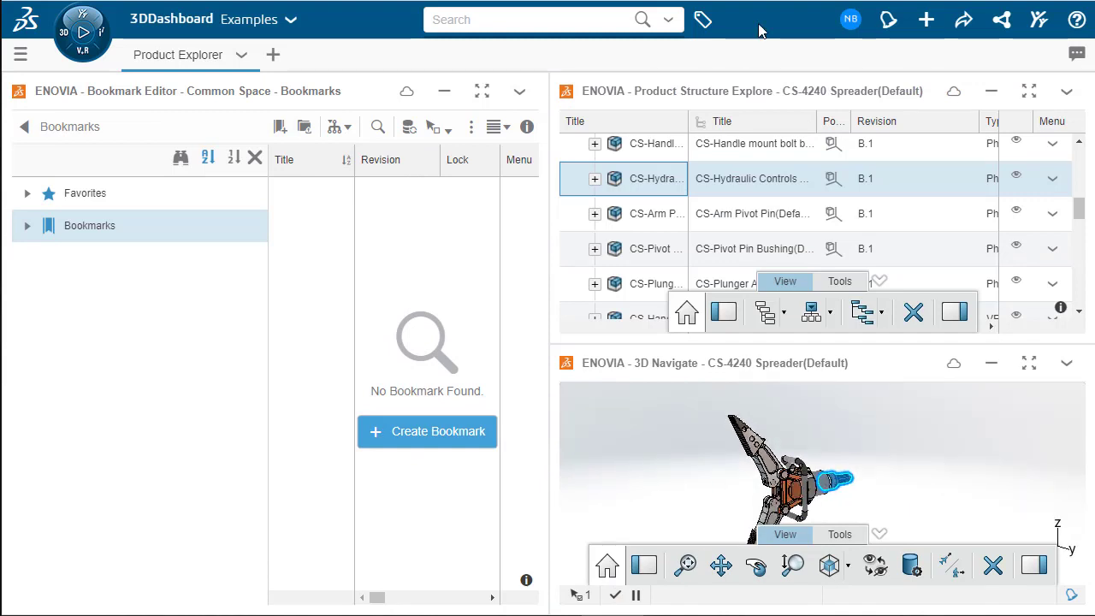
Add a new tab to the Examples dashboard and name it Tasks.
left_click(274, 56)
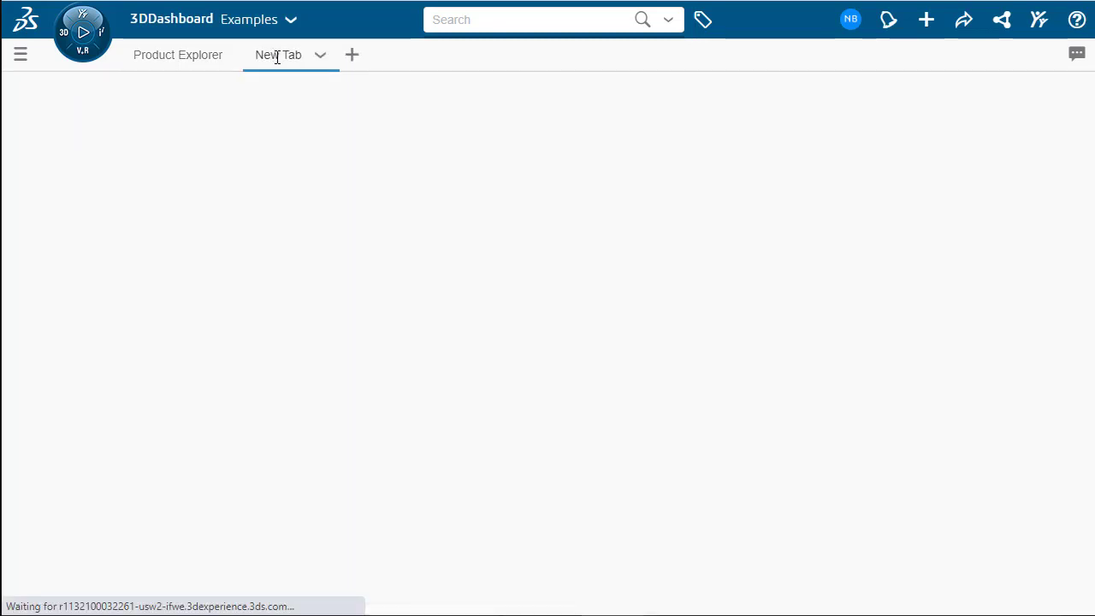
left_click(321, 56)
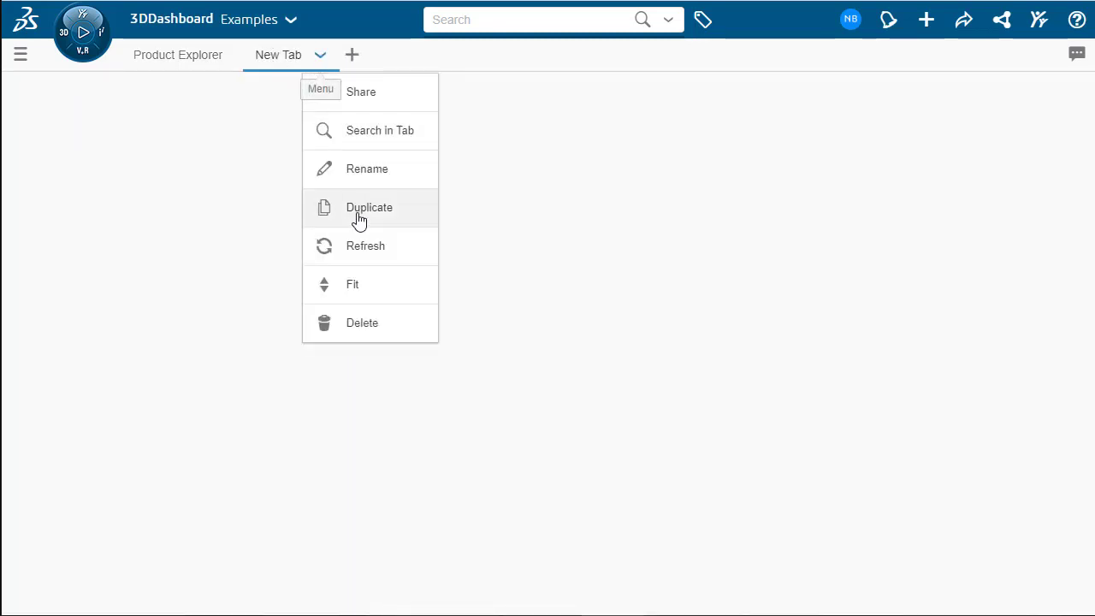
left_click(353, 168)
type("Tasks")
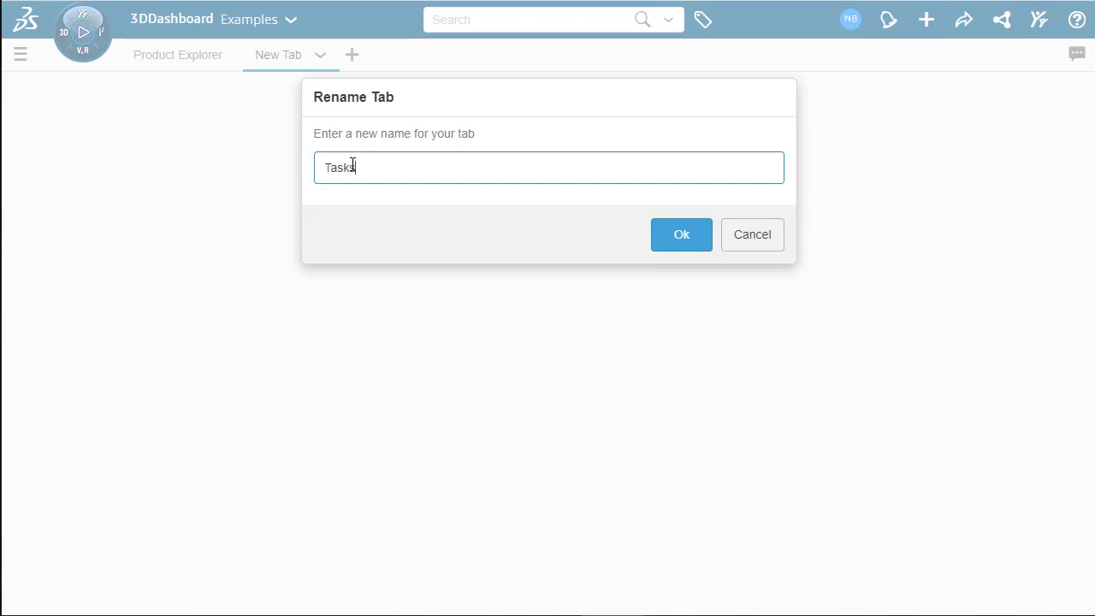
key("Return")
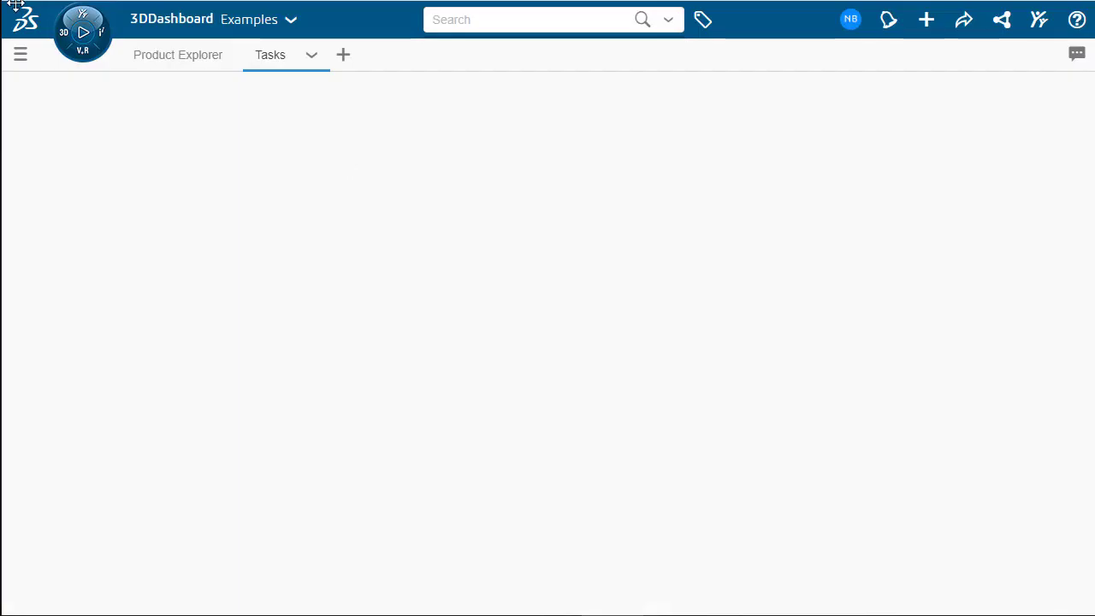
Add the Bookmark Editor app from My Apps as a widget on the empty Tasks tab.
left_click(81, 24)
scroll(221, 427, "down", 2)
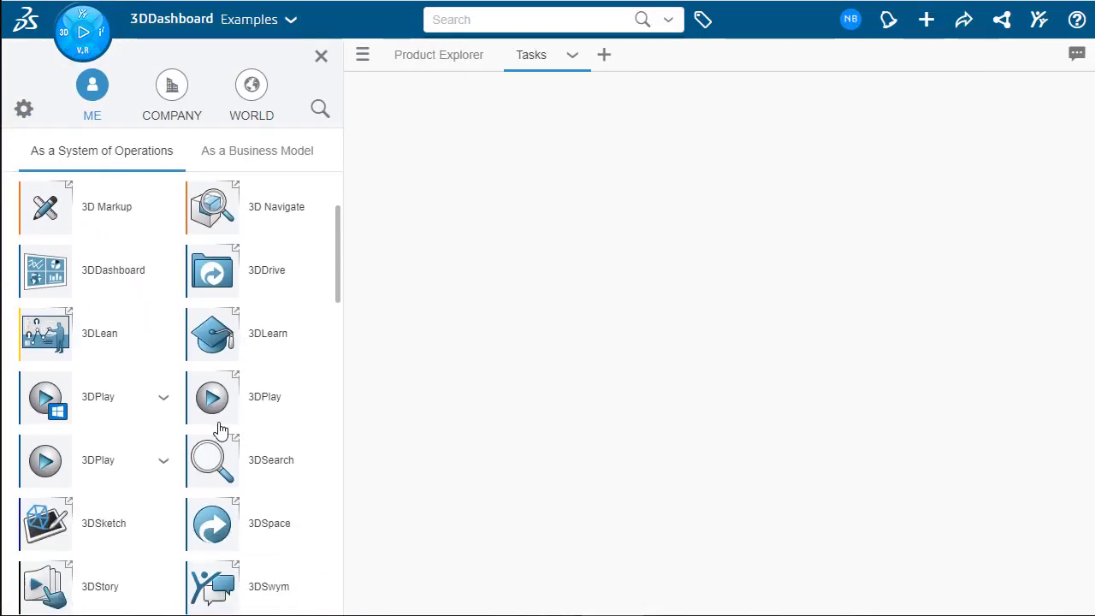
scroll(221, 428, "up", 3)
left_click(68, 199)
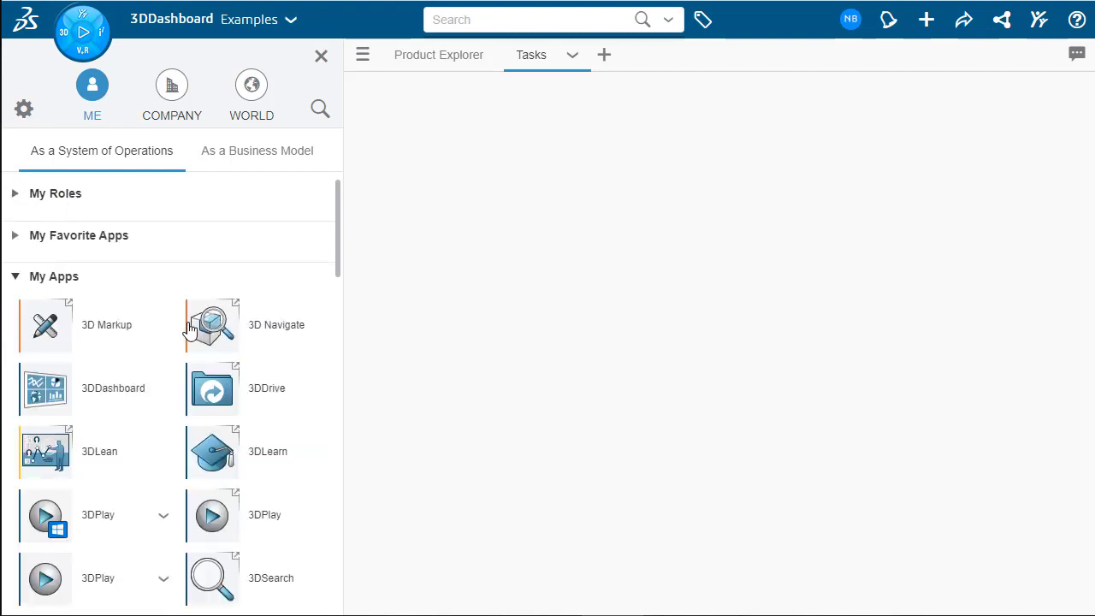
scroll(190, 329, "down", 5)
scroll(221, 350, "up", 2)
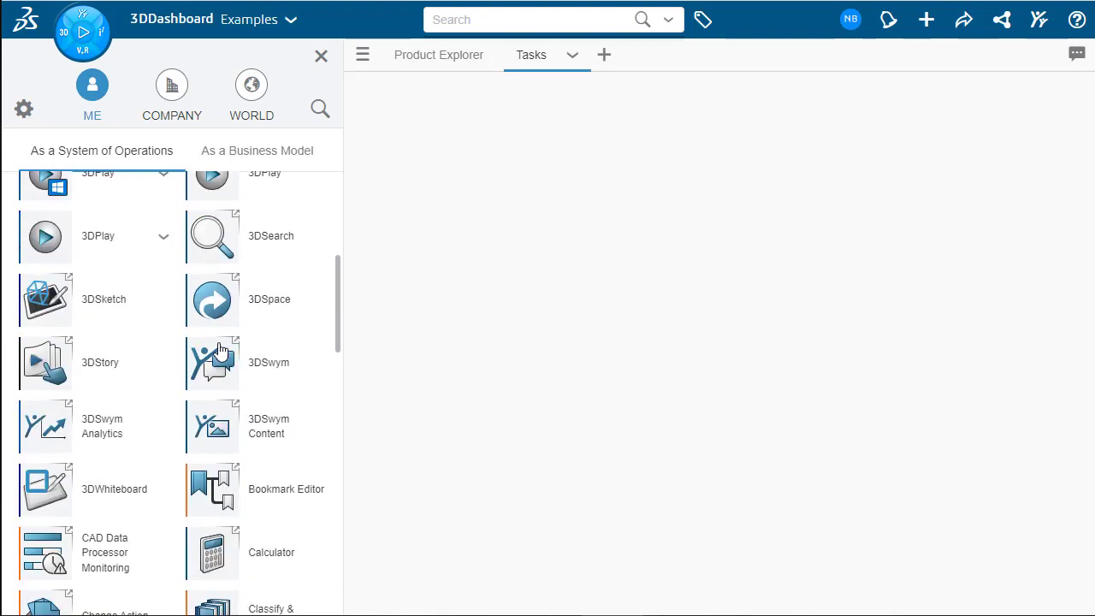
left_click_drag(228, 521, 586, 434)
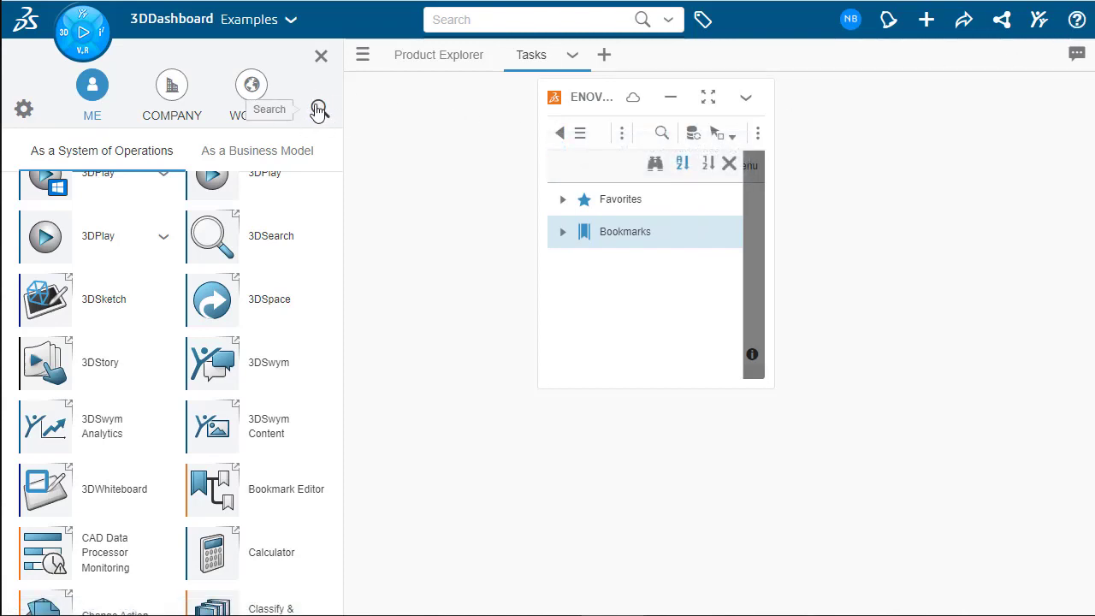
Search the apps for "Task" and place Collaborative Tasks as a widget above Bookmark Editor.
left_click(318, 111)
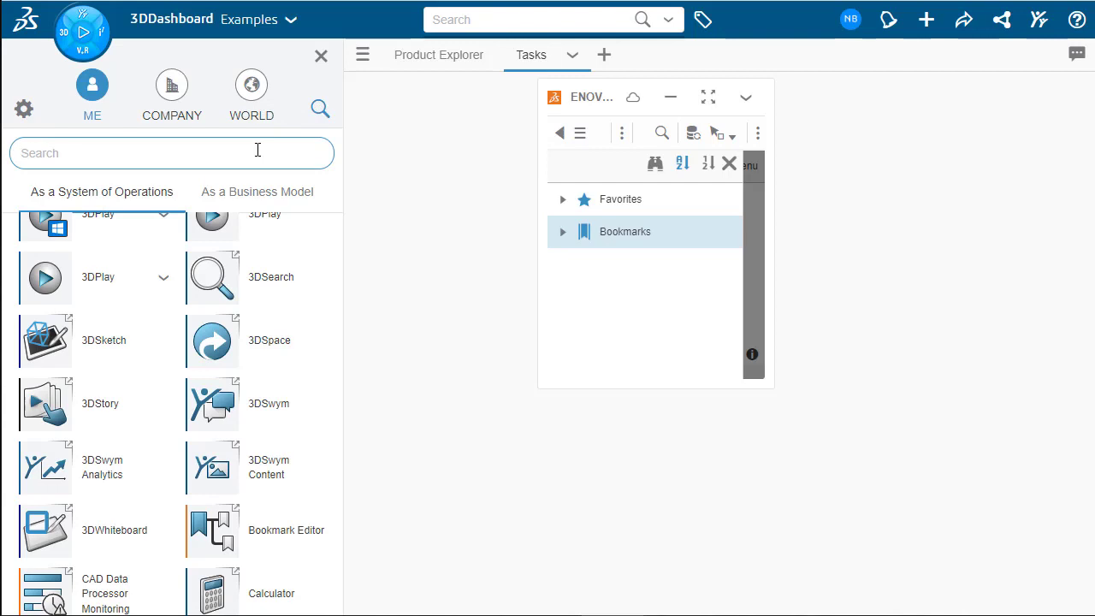
type("Task")
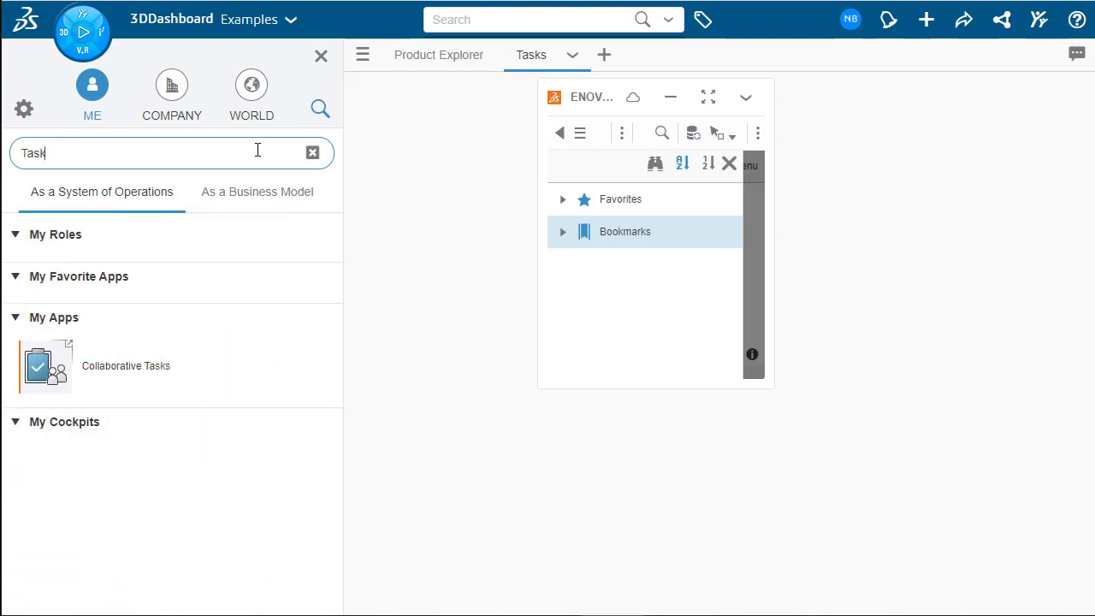
left_click_drag(150, 355, 596, 135)
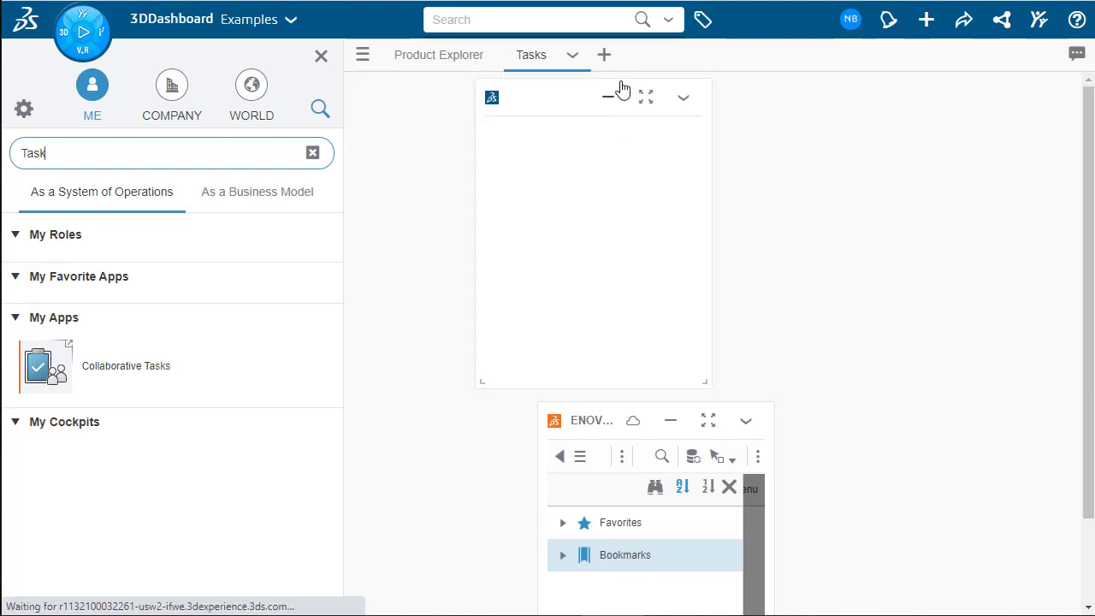
Fit the Tasks tab's widgets to the available page area and close the apps portfolio.
left_click(572, 54)
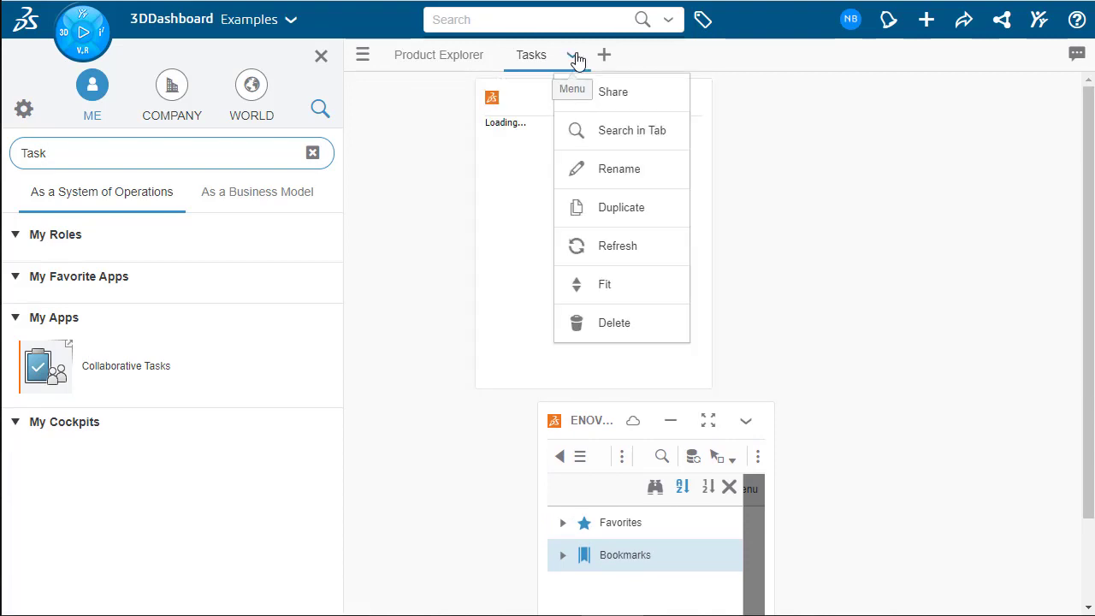
left_click(611, 287)
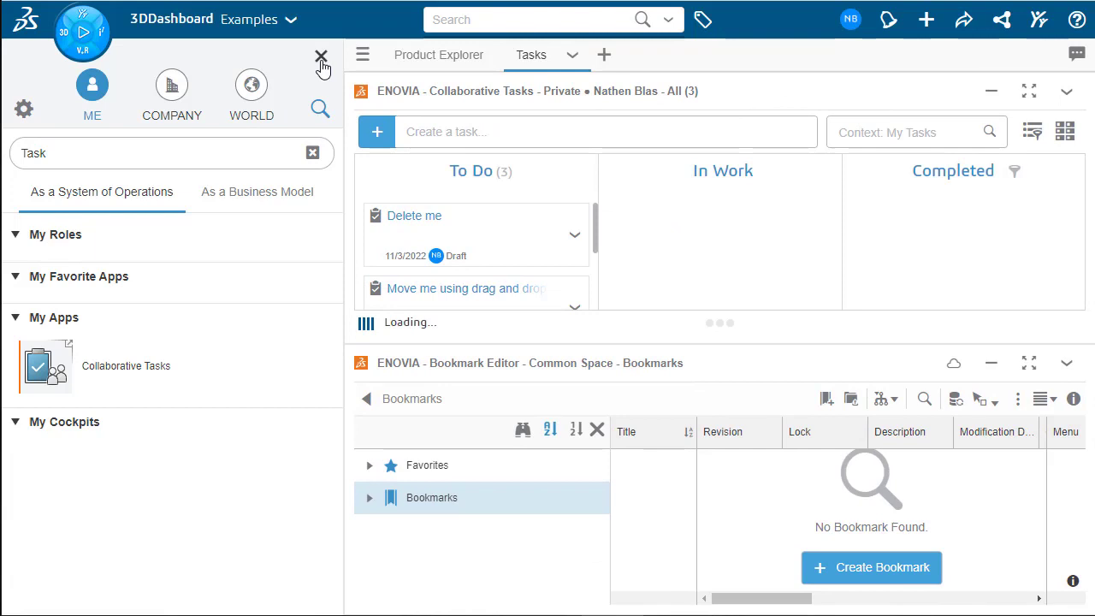
left_click(321, 56)
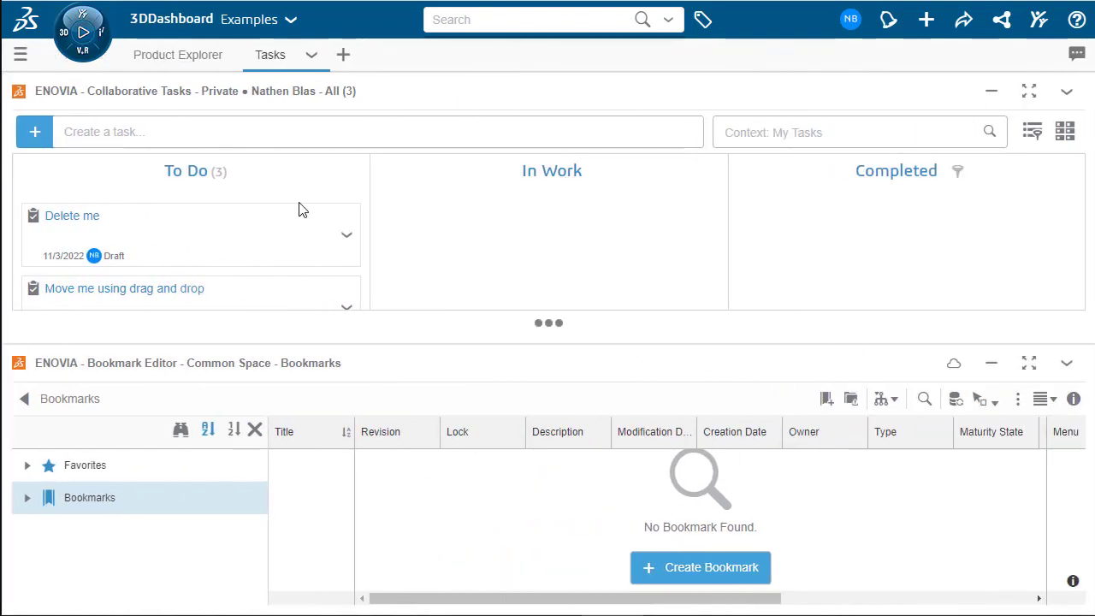
Look through the To Do tasks, collapse the Bookmark Editor widget and view it enlarged across the Tasks tab.
scroll(220, 231, "down", 3)
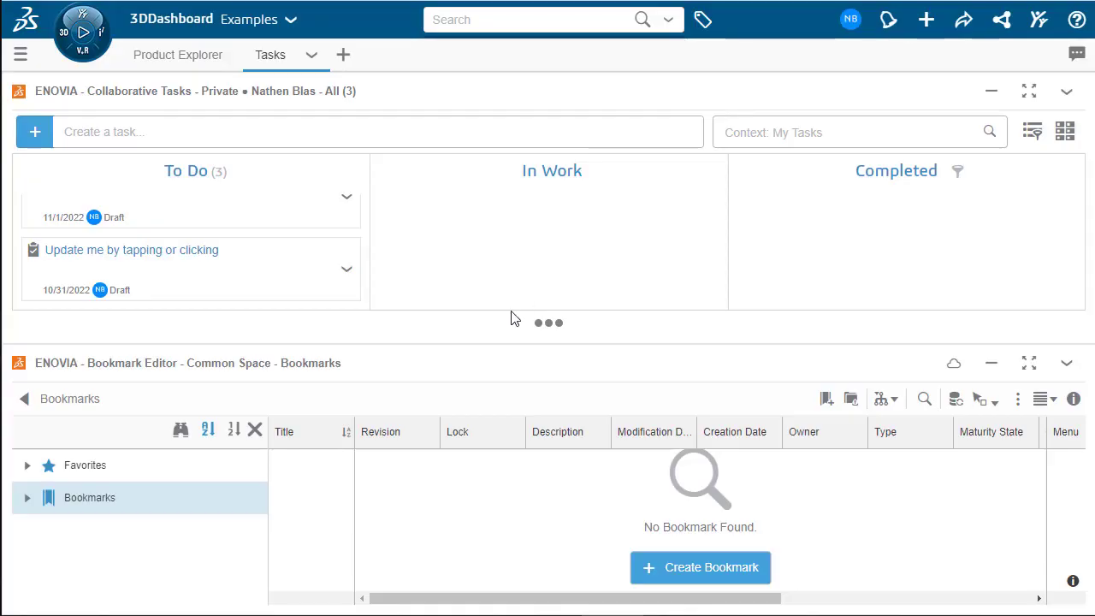
left_click(992, 370)
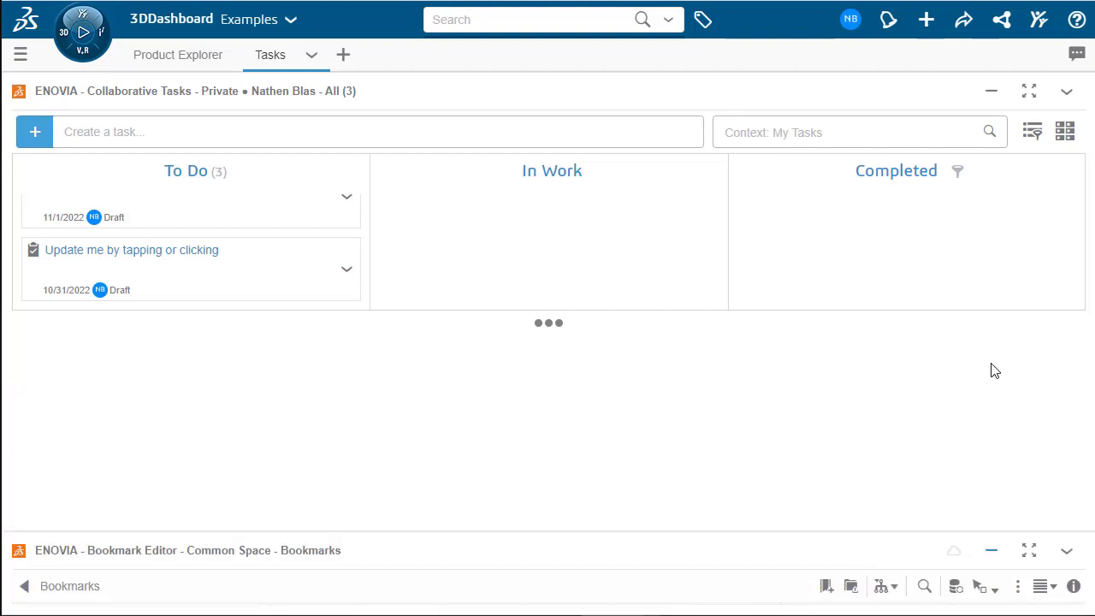
left_click(631, 596)
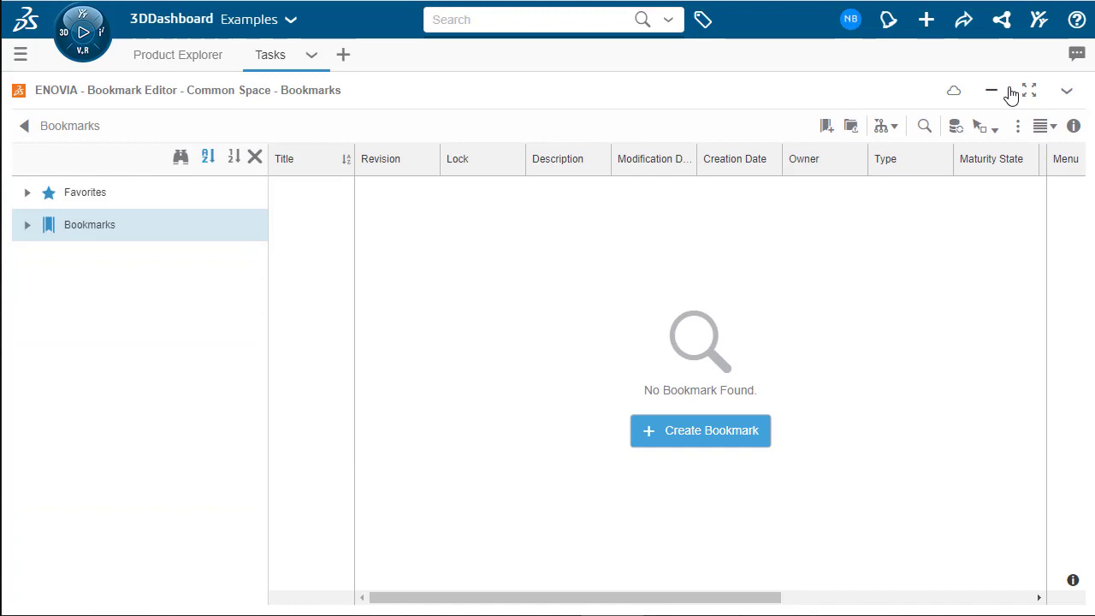
left_click(772, 93)
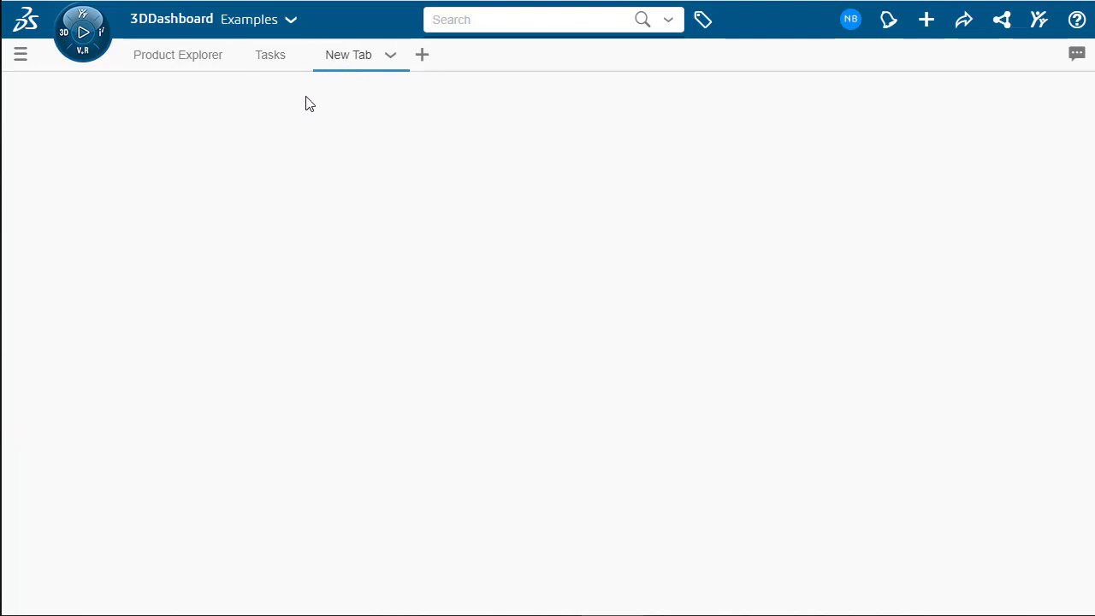
Rename the newly added dashboard tab as Release.
left_click(399, 59)
left_click(439, 171)
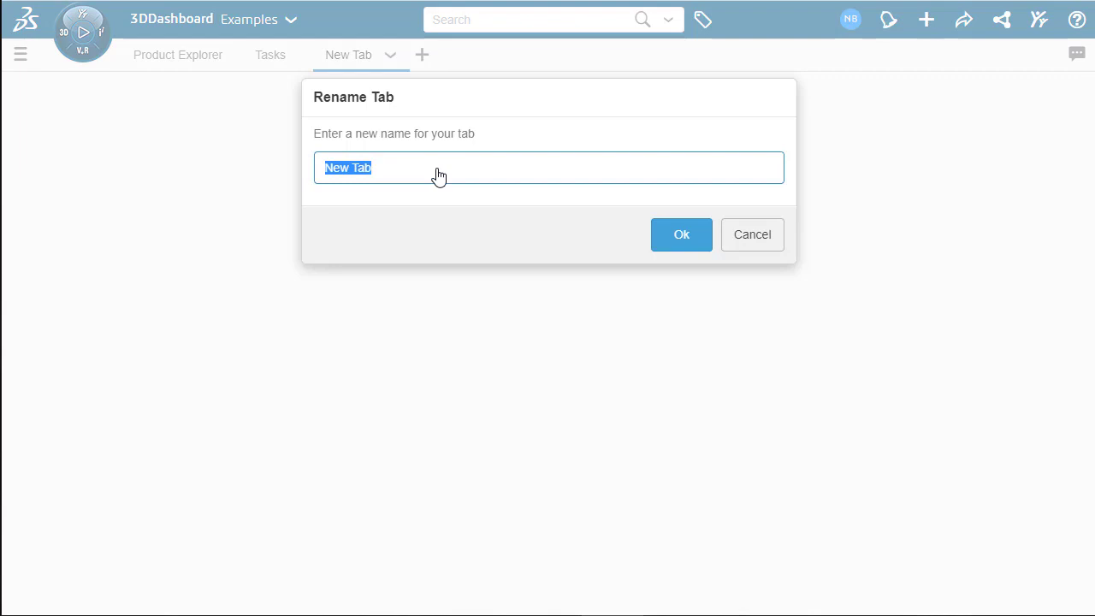
type("Release")
key("Return")
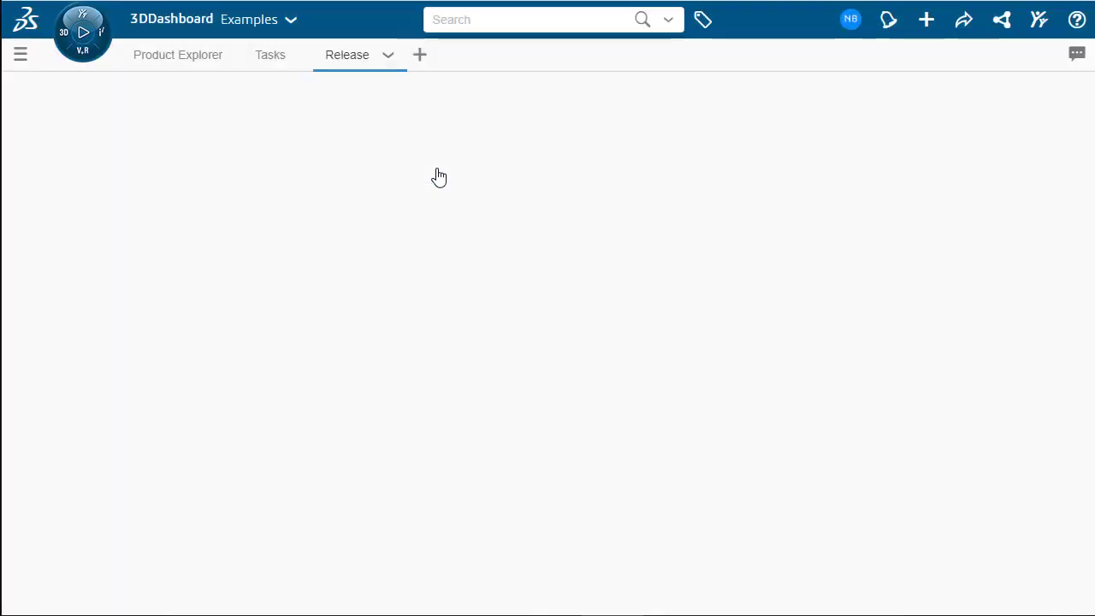
Clear the previous app search and add the Bookmark Editor app as a widget on the Release tab.
left_click(93, 48)
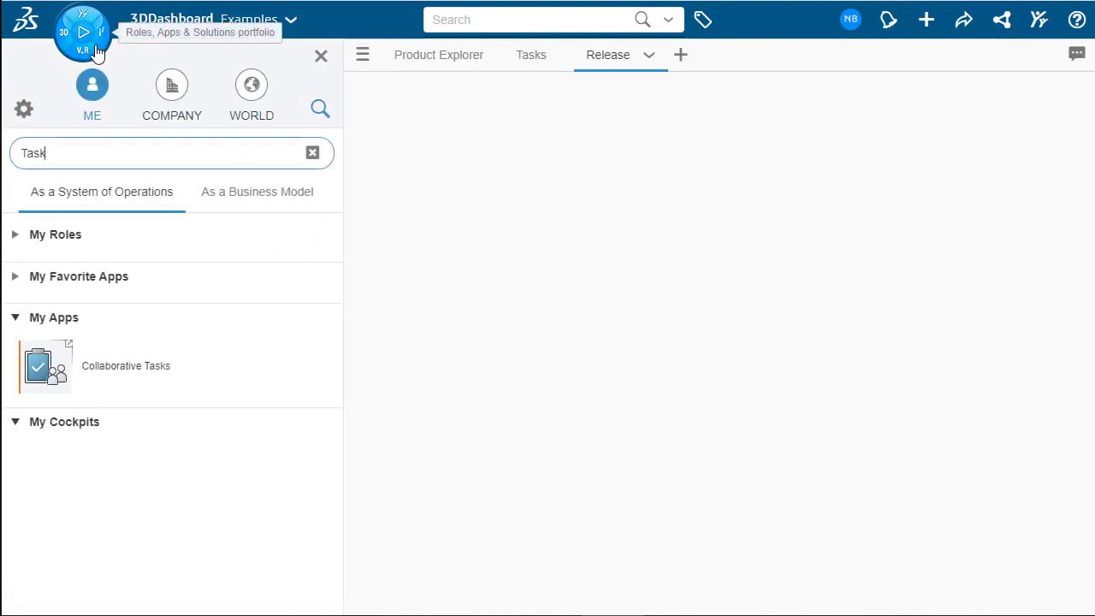
left_click(313, 152)
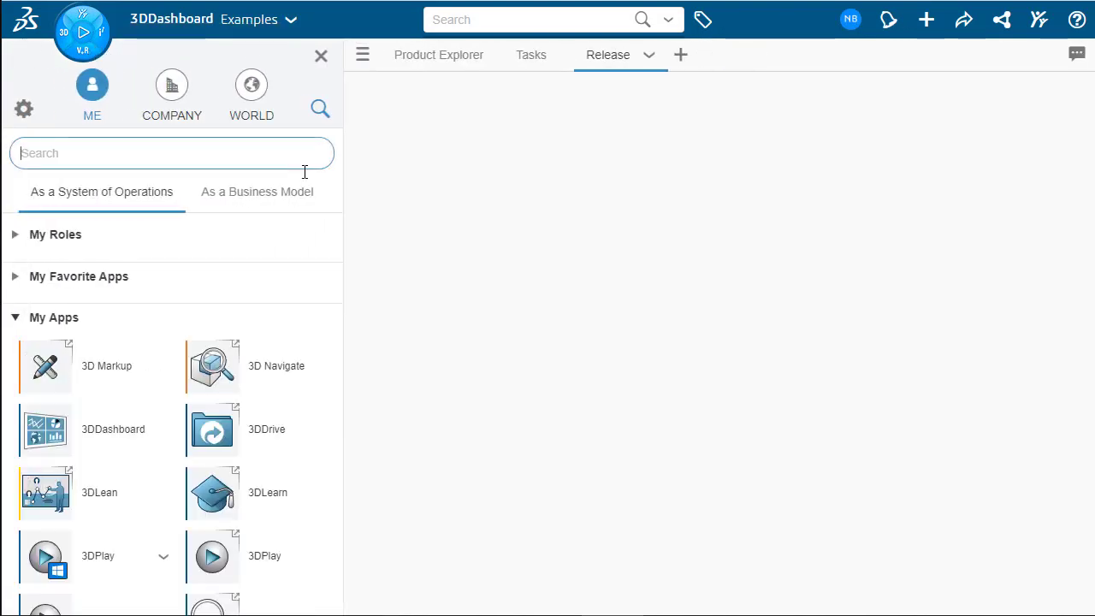
scroll(174, 365, "down", 5)
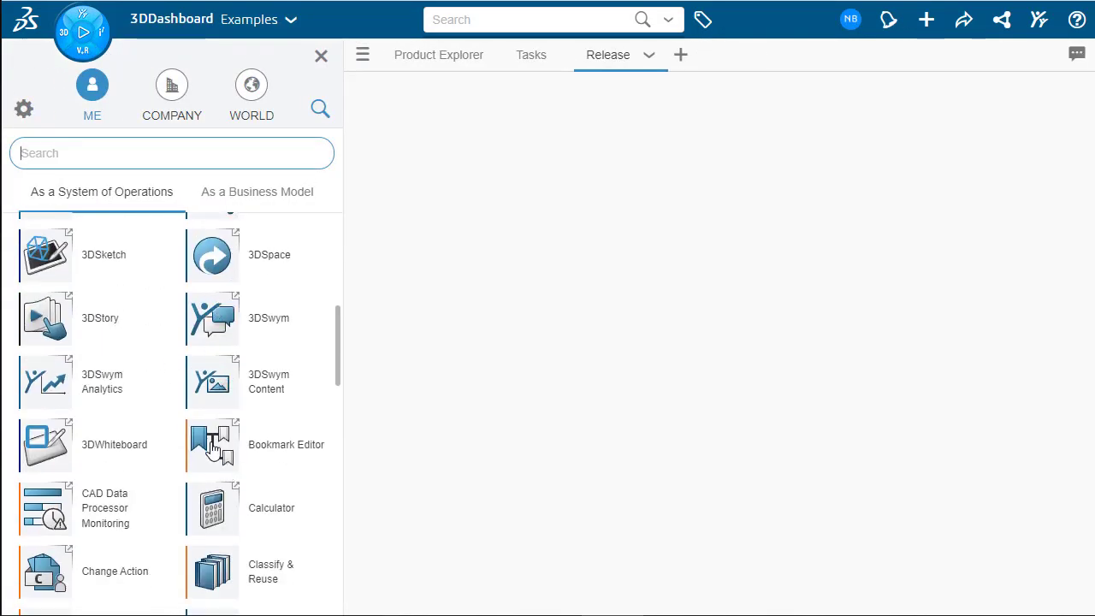
left_click_drag(214, 447, 97, 439)
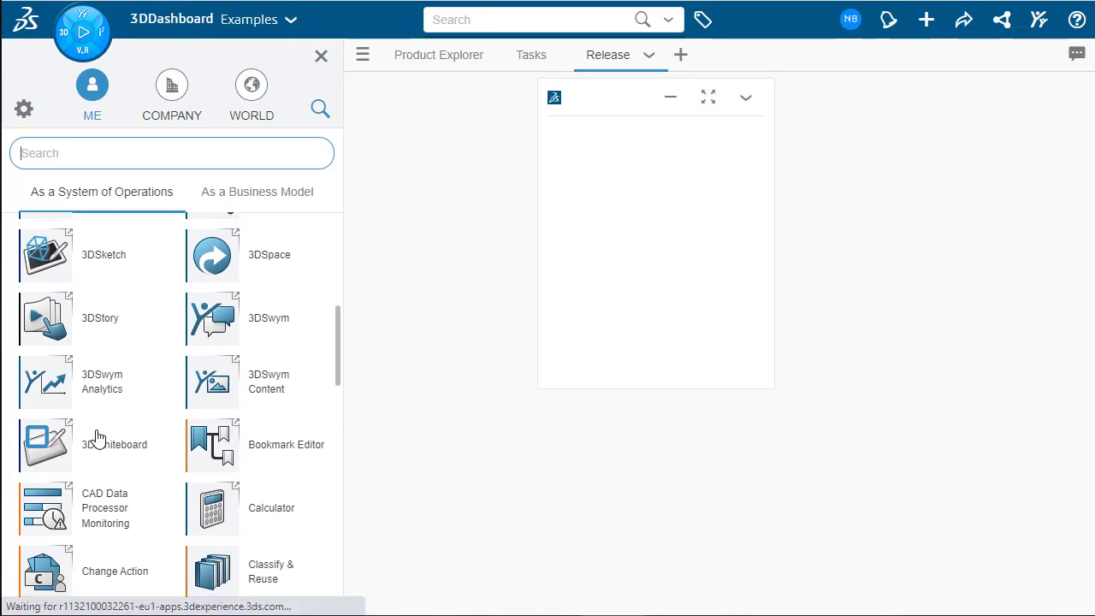
Add the Product Explorer app above Bookmark Editor on the Release tab, with a 3D Navigate widget beside it.
scroll(121, 383, "down", 5)
scroll(122, 383, "down", 10)
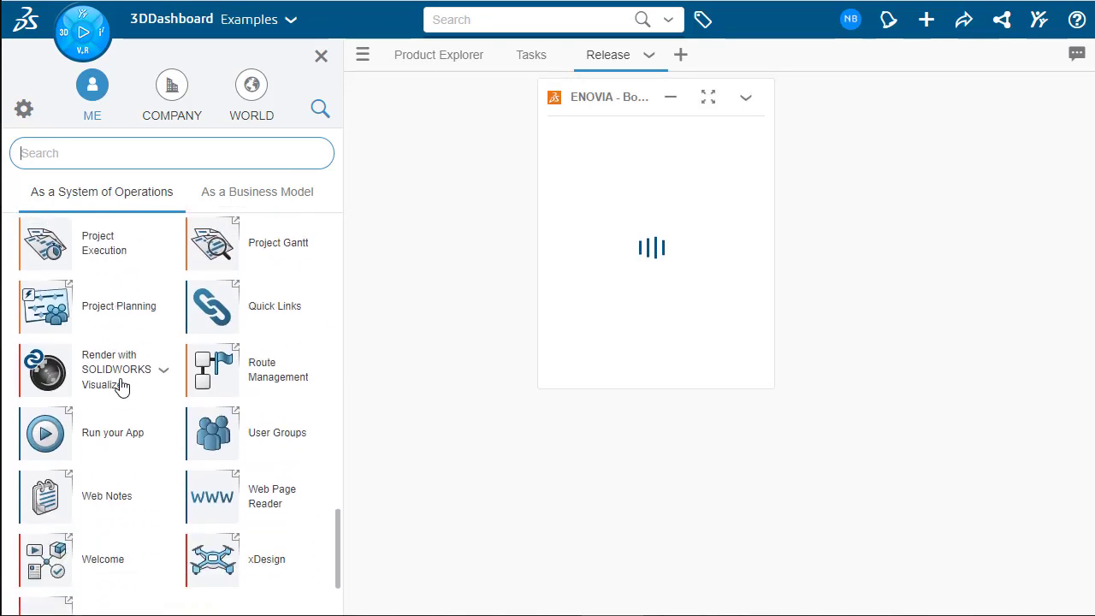
scroll(119, 400, "up", 1)
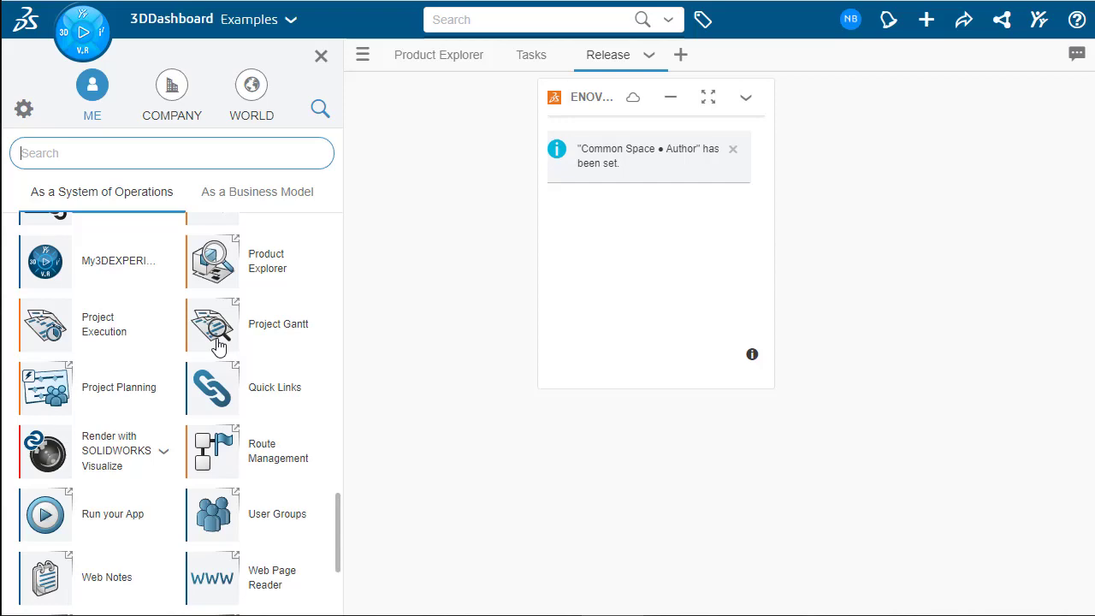
left_click_drag(225, 271, 602, 262)
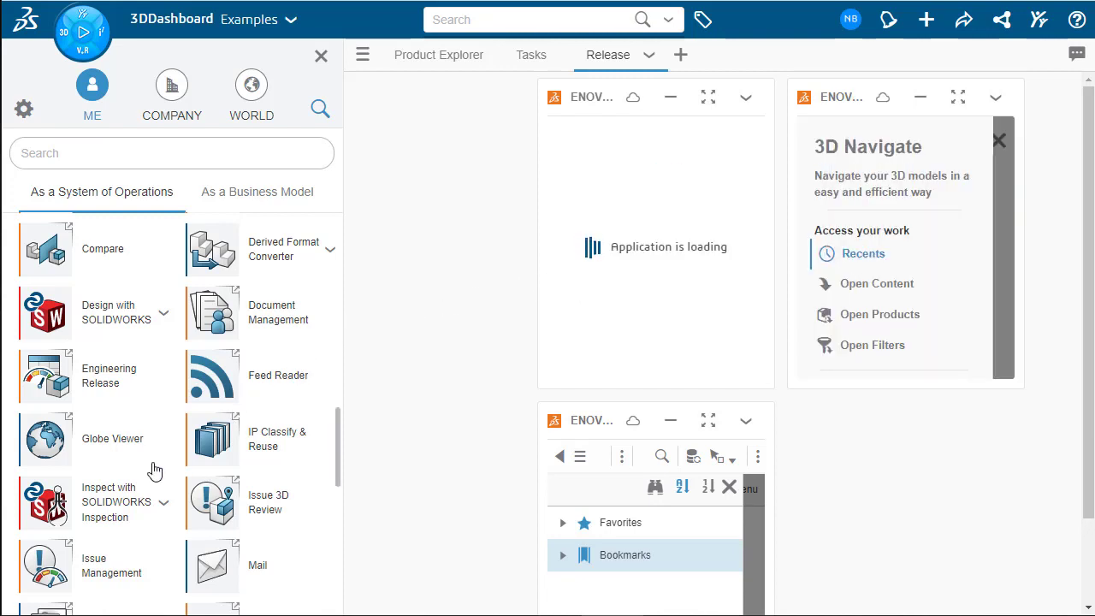
Add the Collaborative Lifecycle app to the Release tab, placed above 3D Navigate and beside Product Structure Explore.
scroll(182, 428, "up", 3)
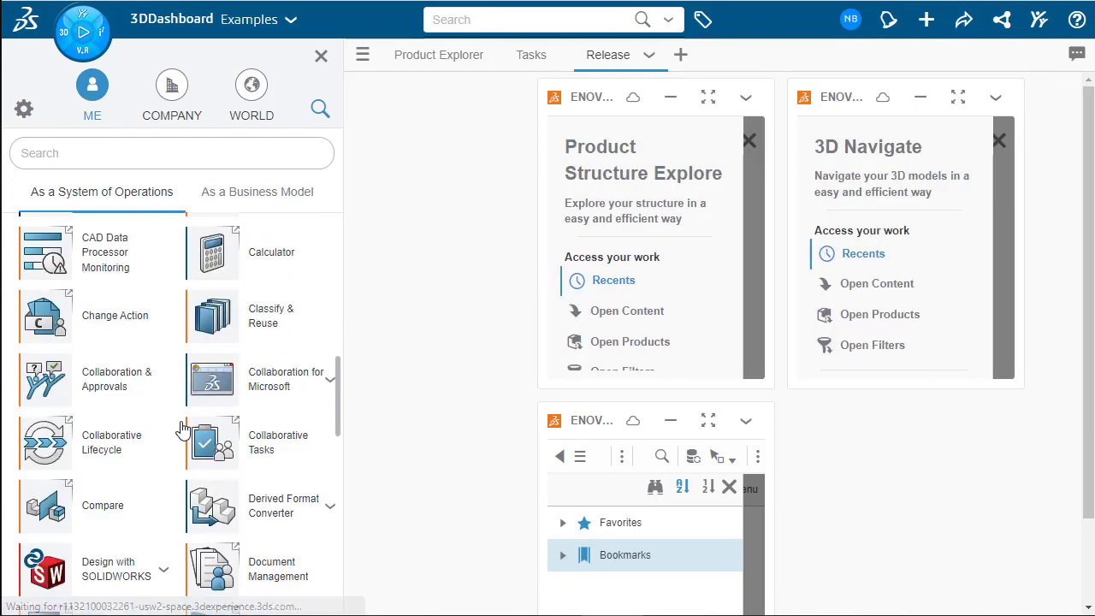
scroll(182, 428, "up", 1)
scroll(162, 429, "down", 2)
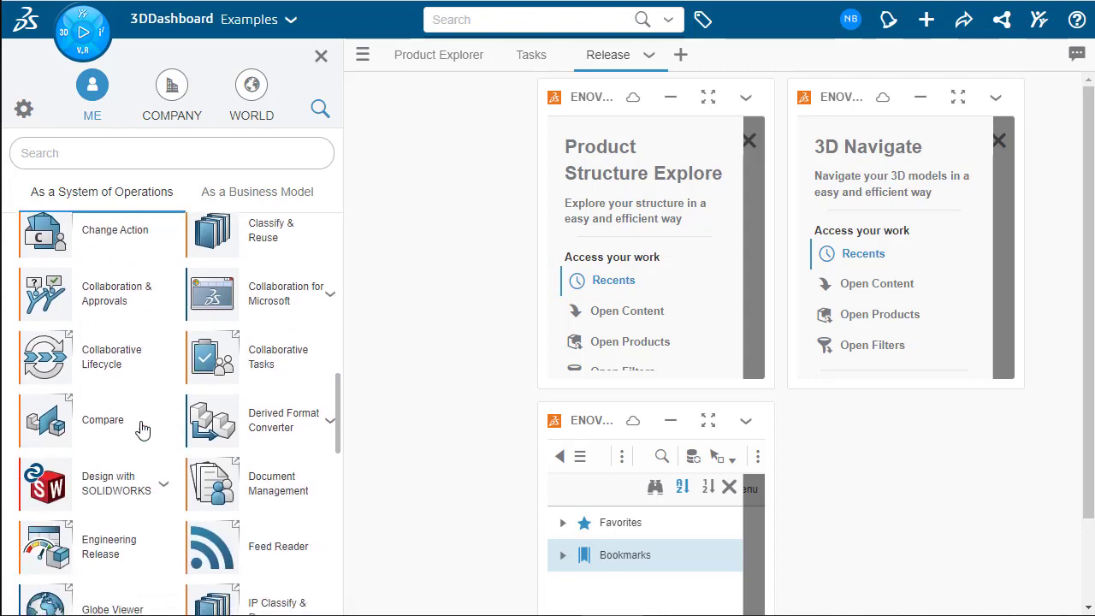
left_click_drag(101, 364, 872, 230)
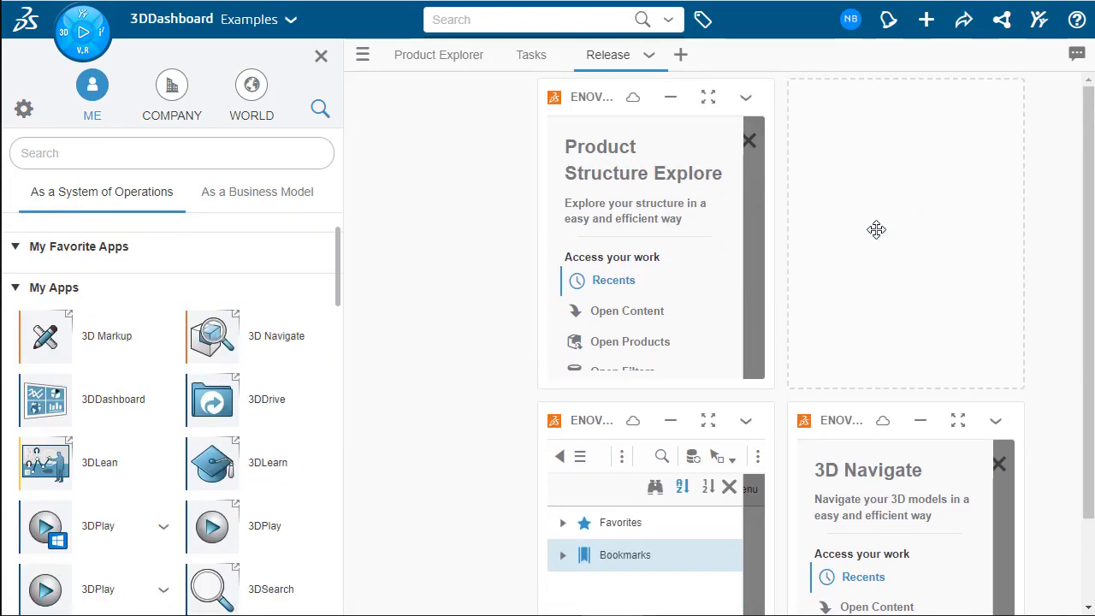
left_click_drag(484, 113, 491, 119)
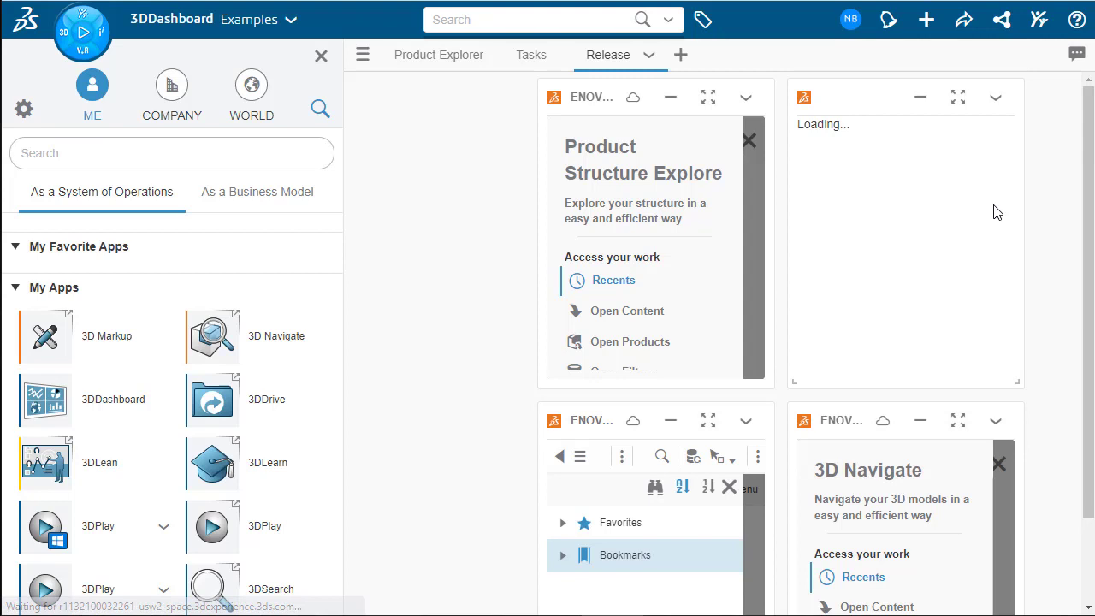
Fit the Release tab's four widgets to the available page area and close the apps portfolio.
left_click(649, 57)
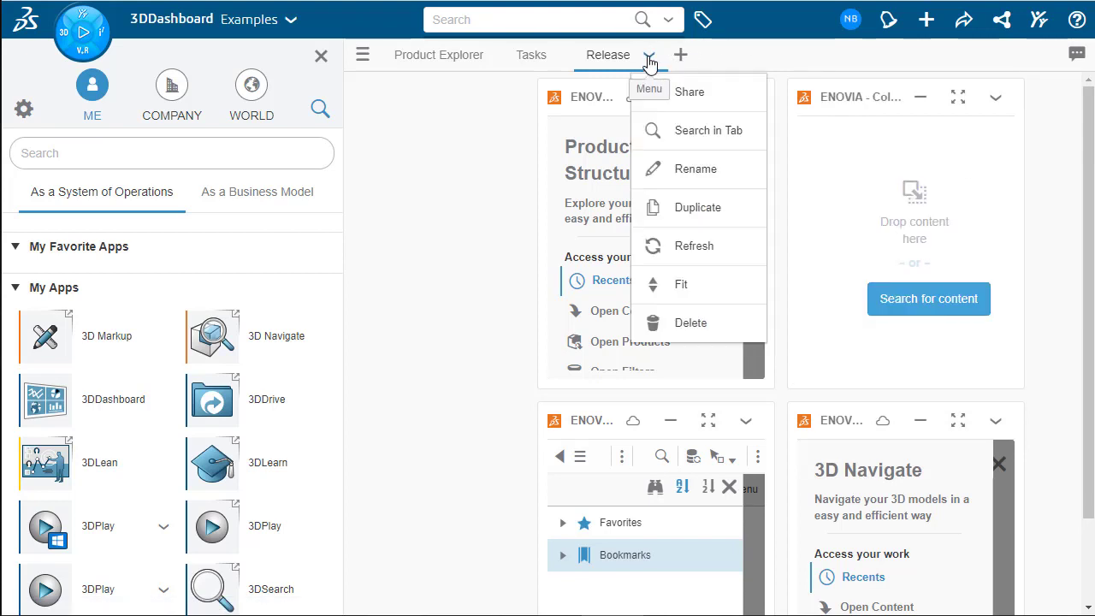
left_click(709, 284)
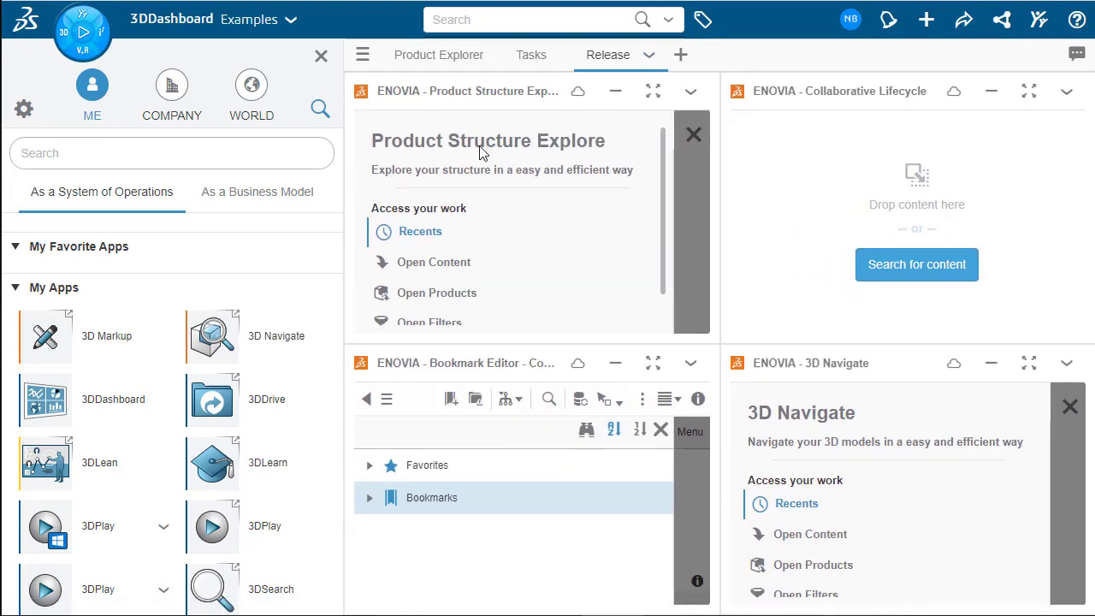
left_click(322, 59)
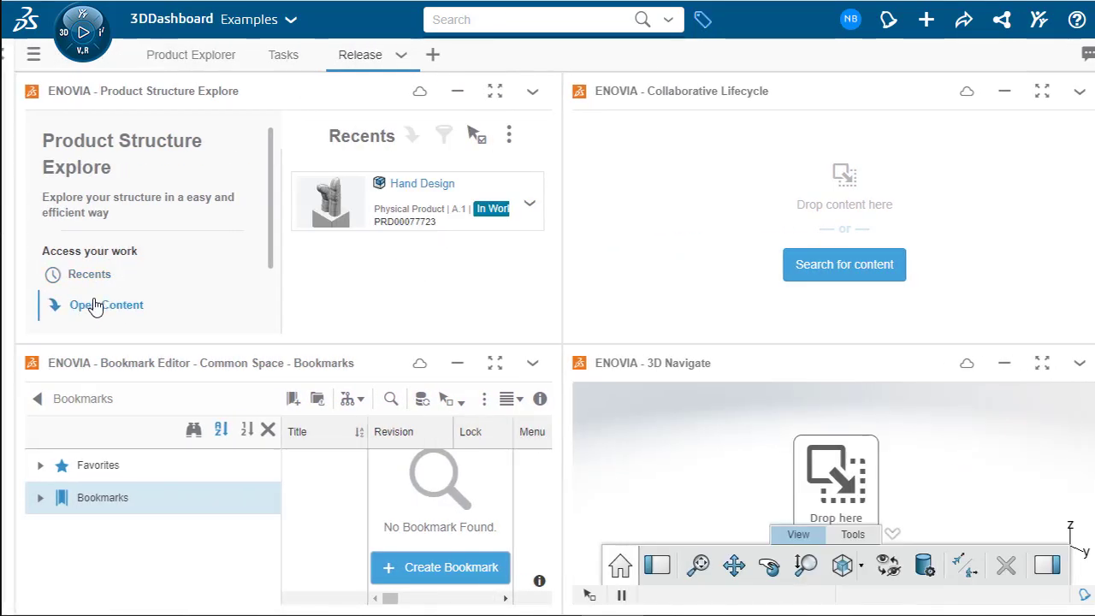
Open the content search from Product Structure Explore and show its results in Textual Tile View.
left_click(91, 305)
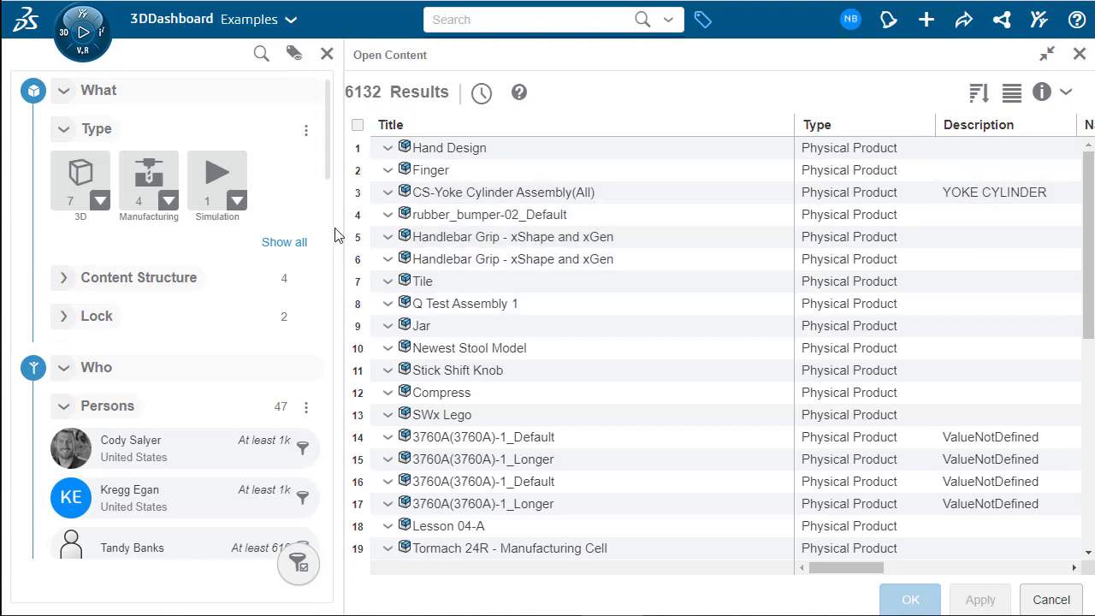
scroll(604, 303, "down", 5)
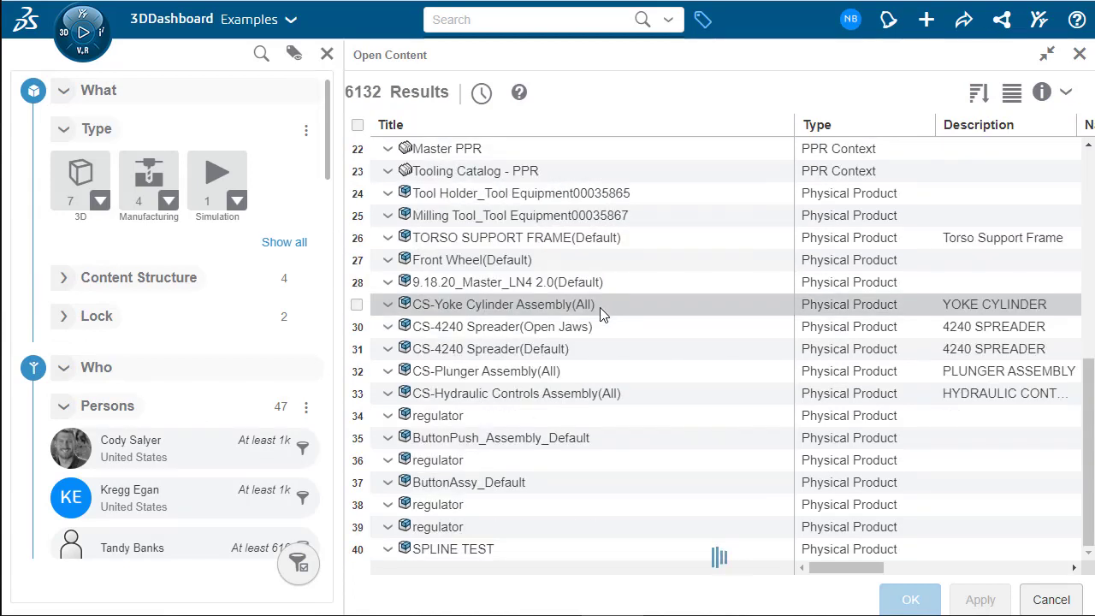
left_click(1011, 92)
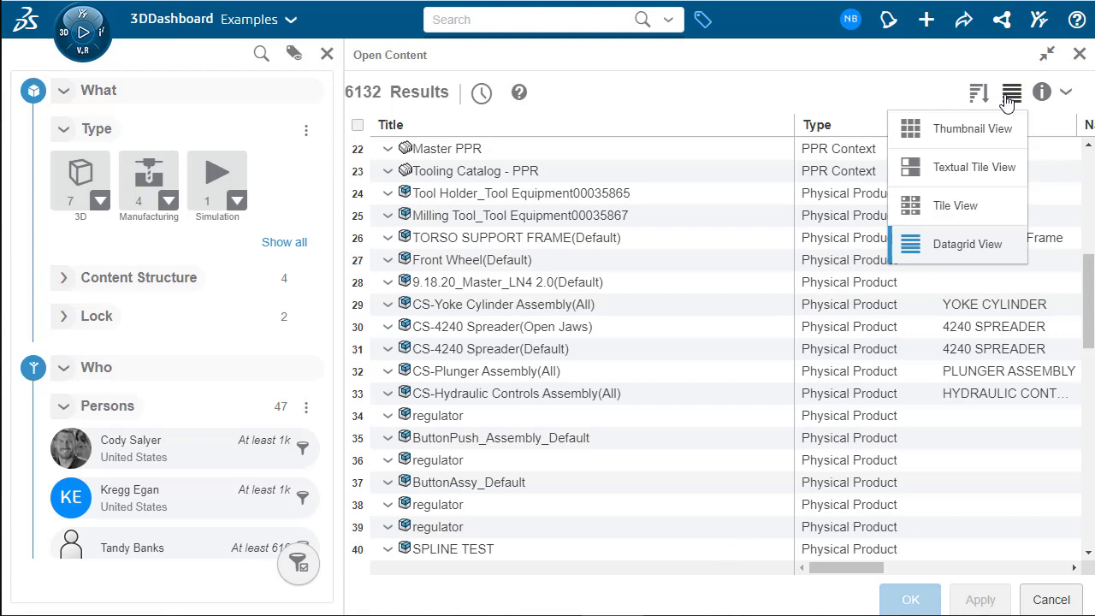
left_click(974, 167)
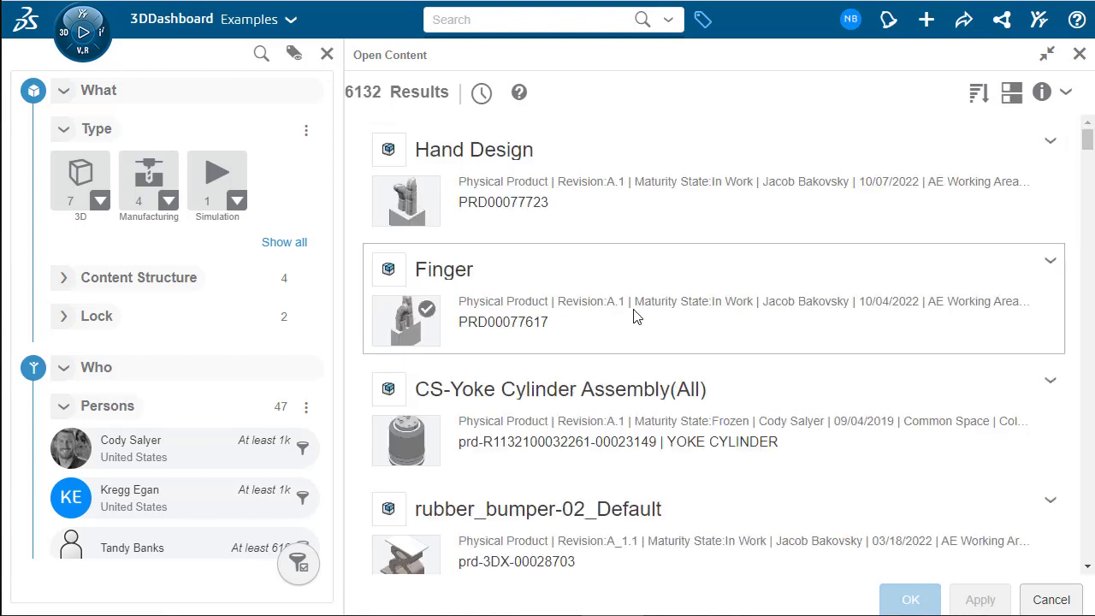
Find CS-4240 Spreader(Open Jaws) in the results and load it into the Release tab's widgets.
scroll(633, 313, "down", 5)
scroll(633, 317, "down", 10)
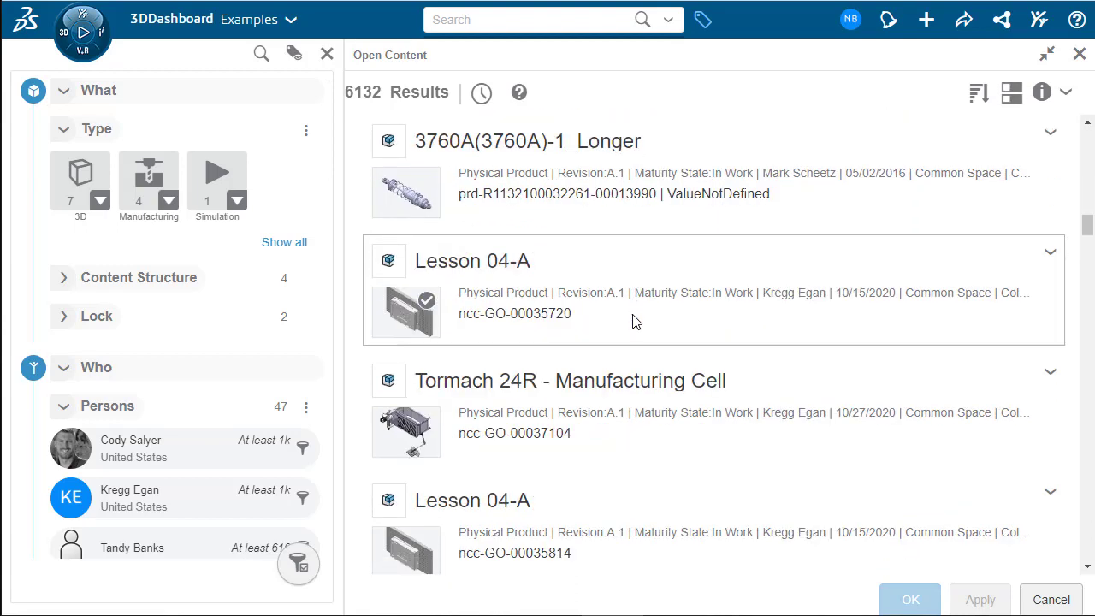
scroll(631, 322, "down", 3)
left_click(518, 215)
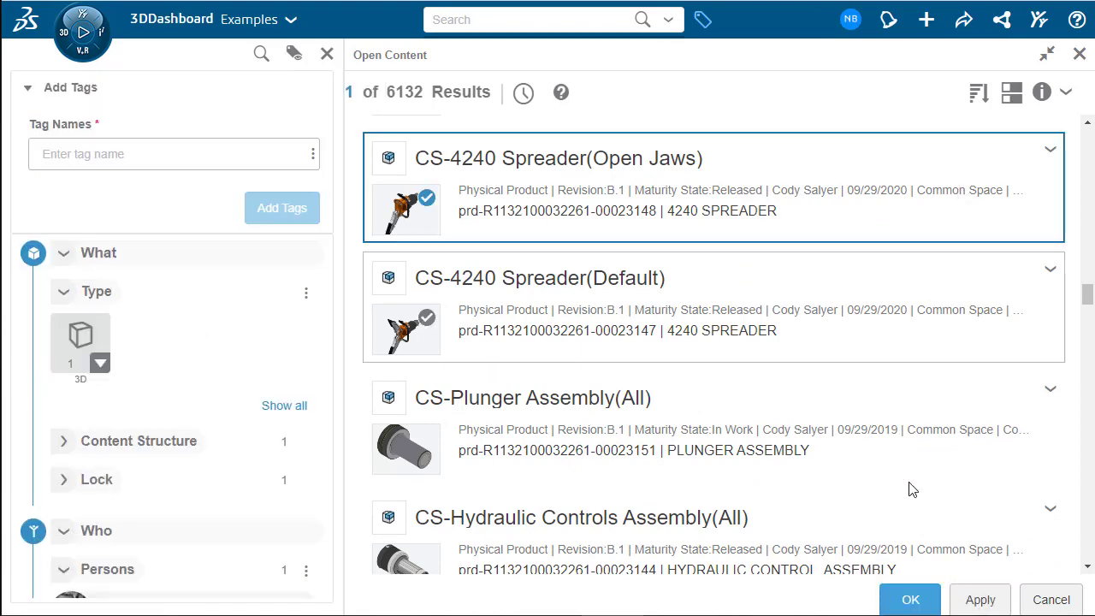
left_click(910, 599)
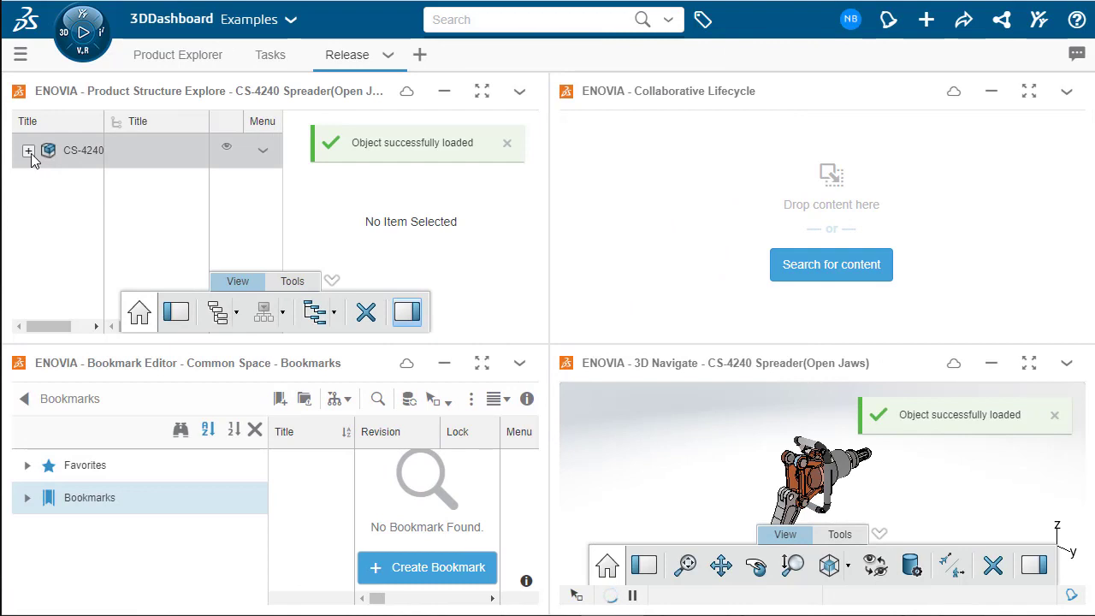
Expand the spreader's structure and load its CS-Pivot Pin Lock Nut component into the Collaborative Lifecycle widget.
left_click(29, 150)
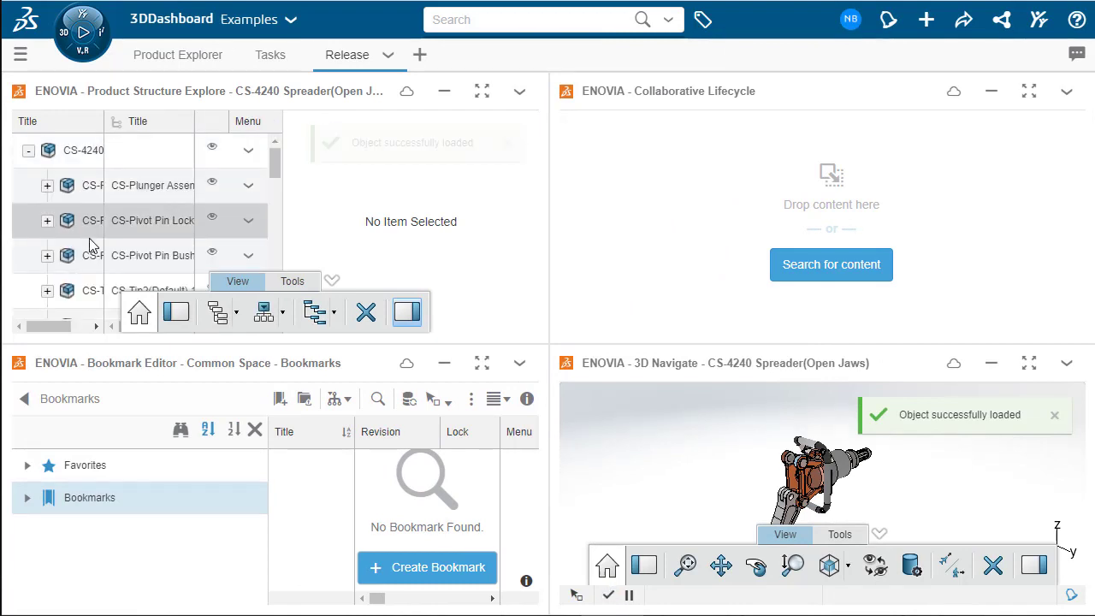
left_click_drag(93, 222, 658, 233)
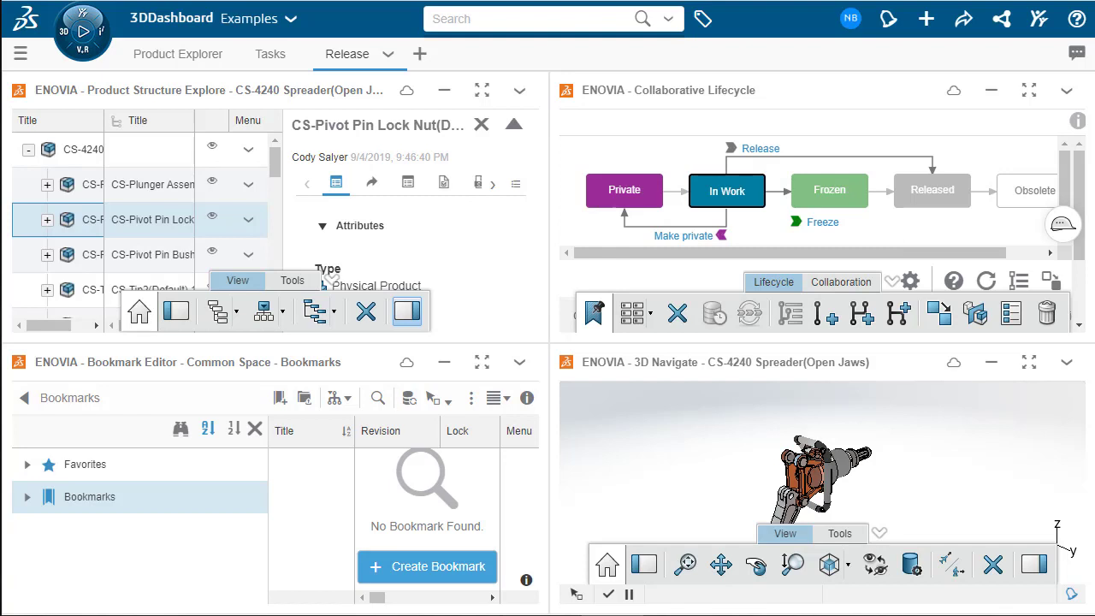
Add a new tab to the dashboard and name it Document Manager.
left_click(422, 55)
left_click(465, 56)
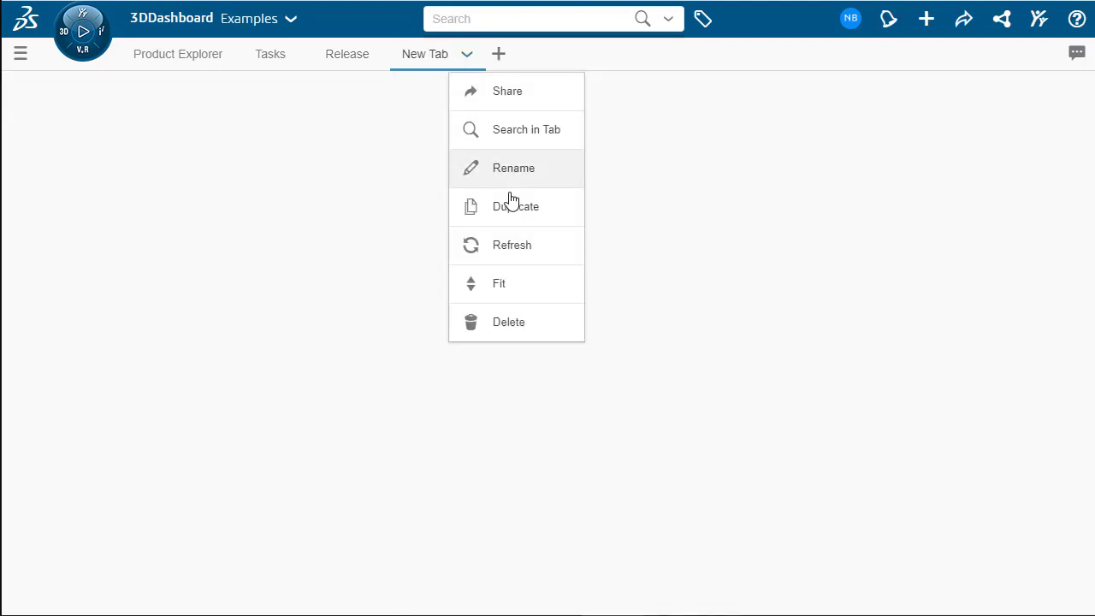
left_click(513, 170)
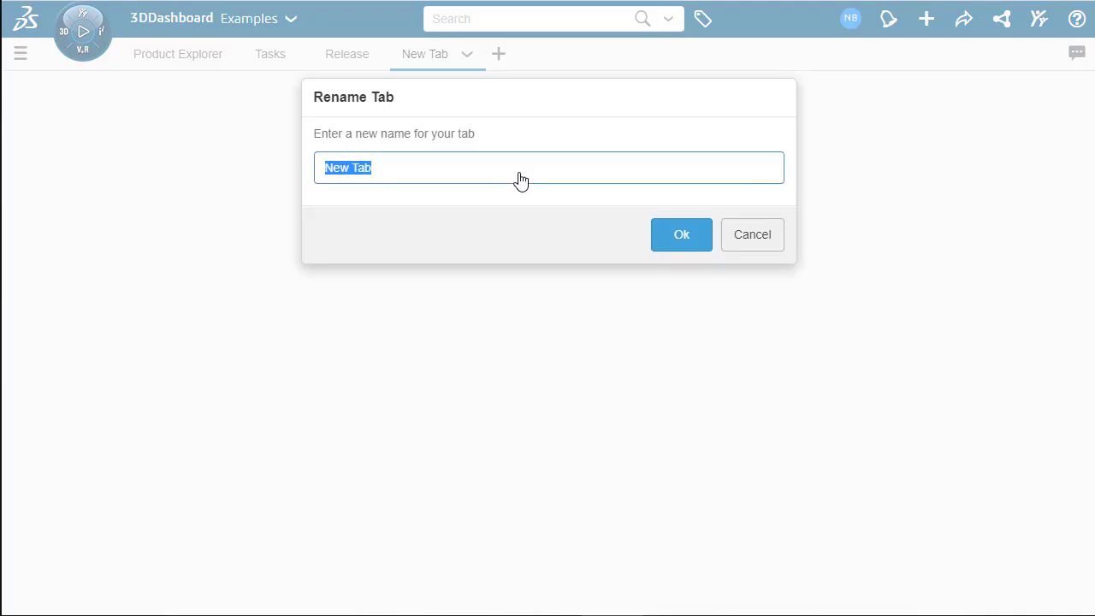
type("Document Manager")
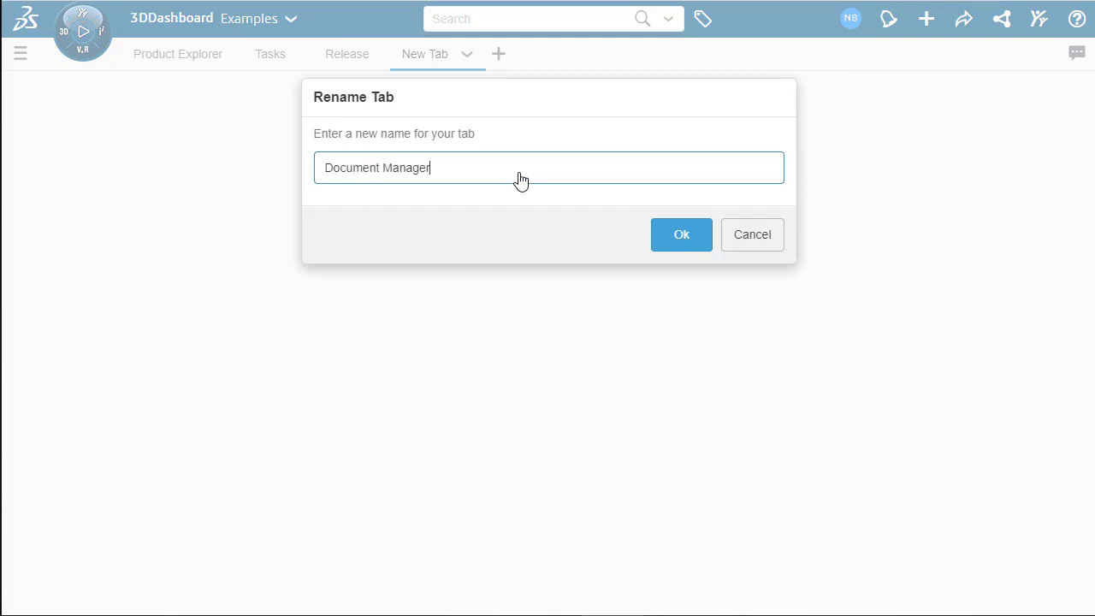
key("Return")
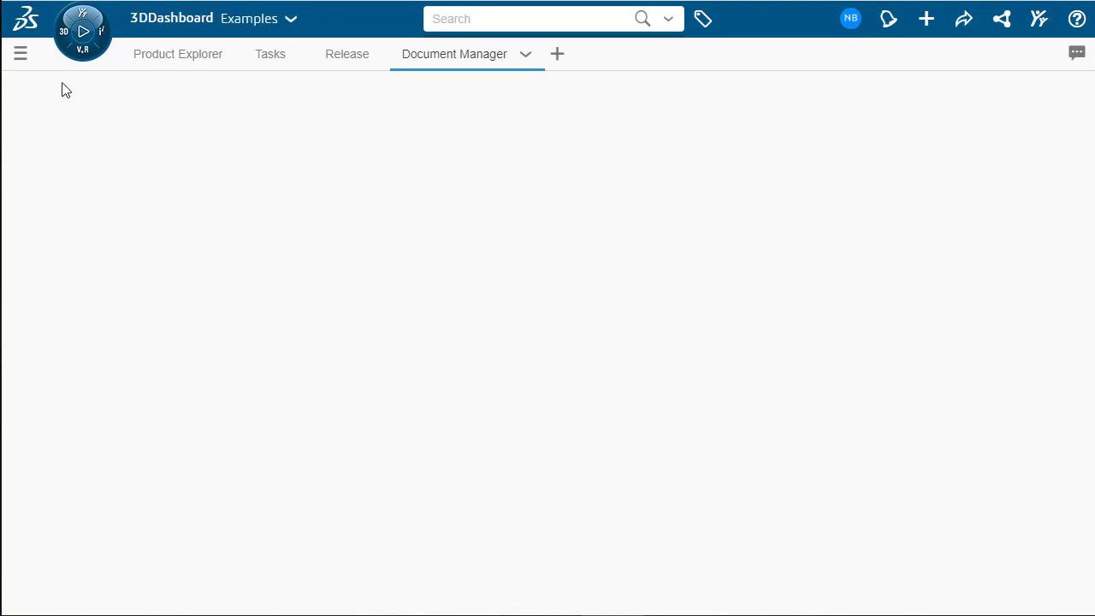
Add the Bookmark Editor app to the Document Manager tab, with the Document Management app above it.
left_click(60, 36)
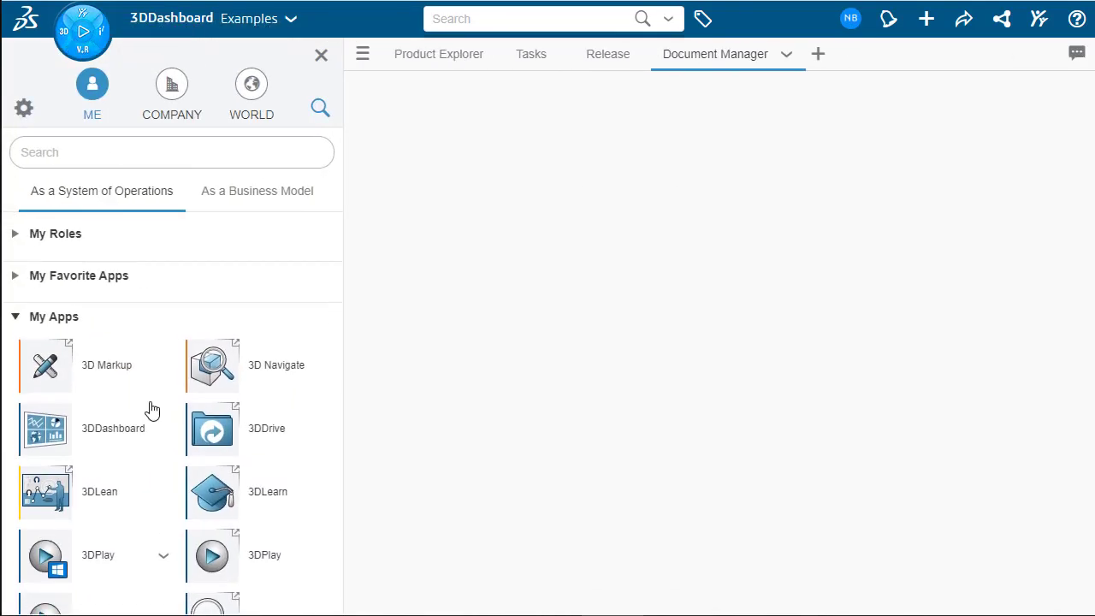
scroll(148, 445, "down", 5)
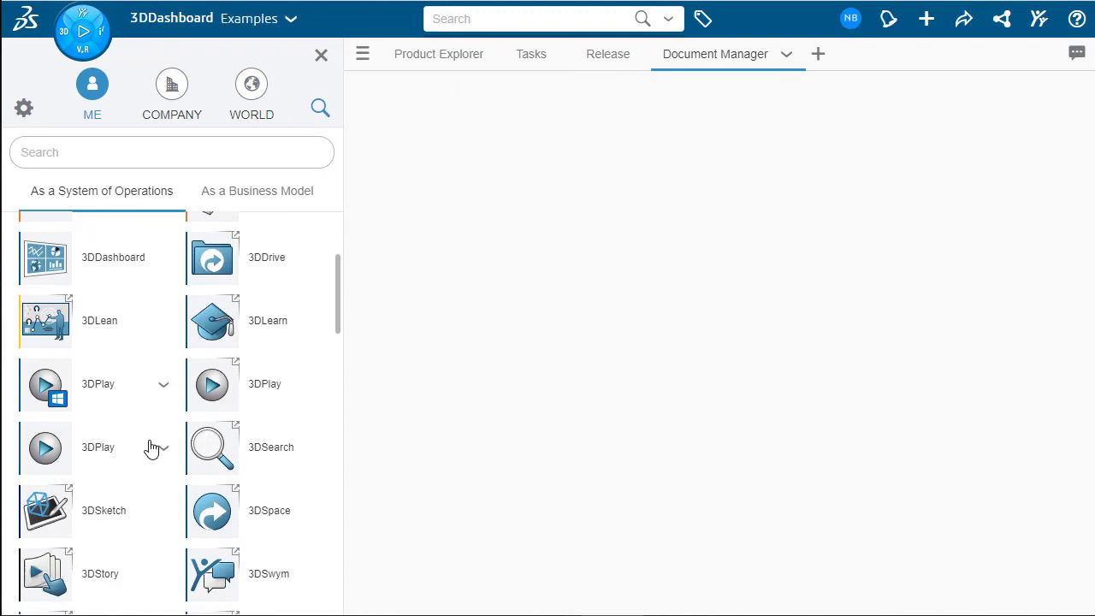
scroll(150, 446, "down", 1)
left_click_drag(276, 450, 155, 413)
scroll(155, 413, "down", 5)
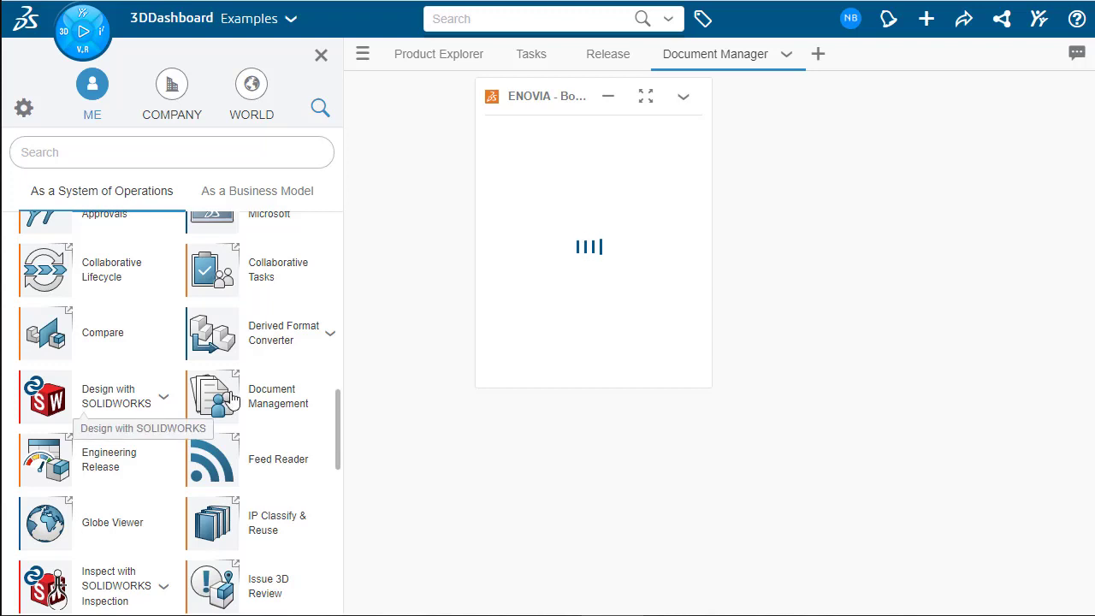
left_click_drag(214, 395, 545, 134)
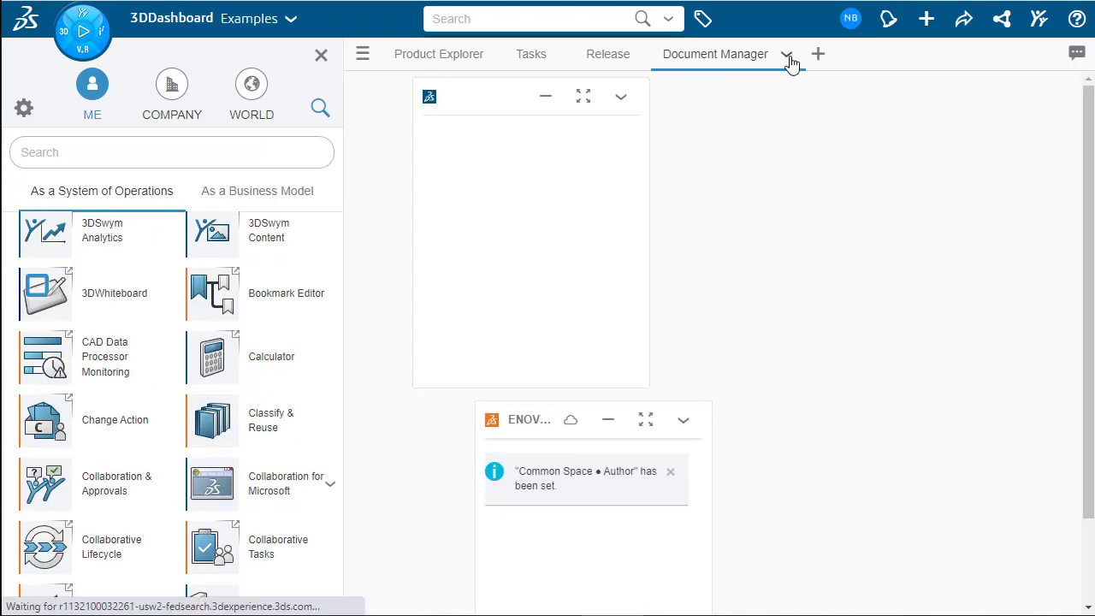
Fit the Document Manager tab's two widgets to the page area and close the apps portfolio.
left_click(786, 54)
left_click(826, 287)
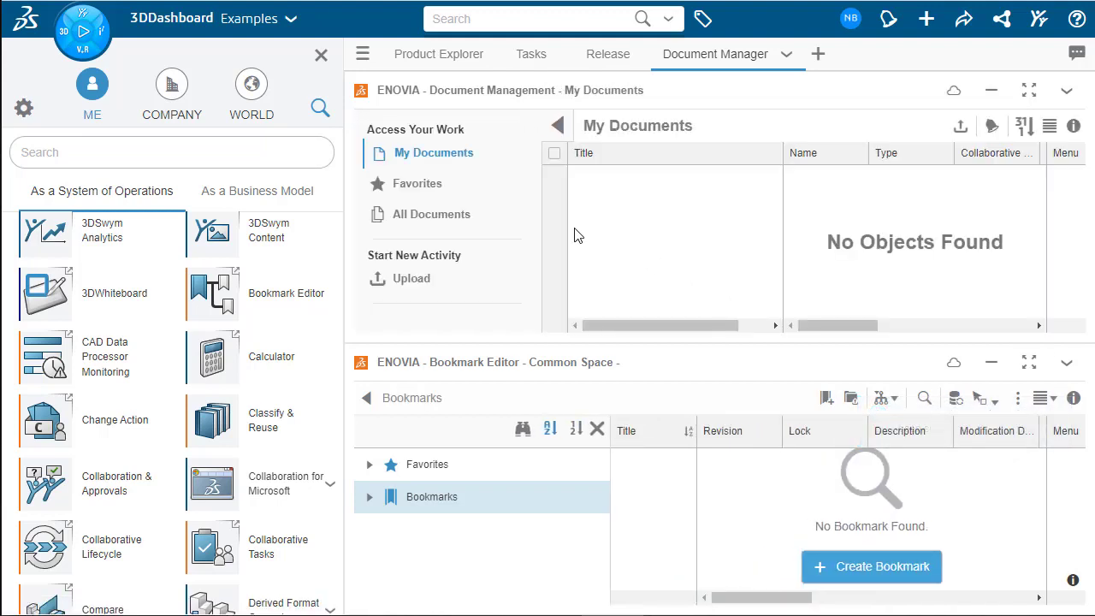
left_click(322, 57)
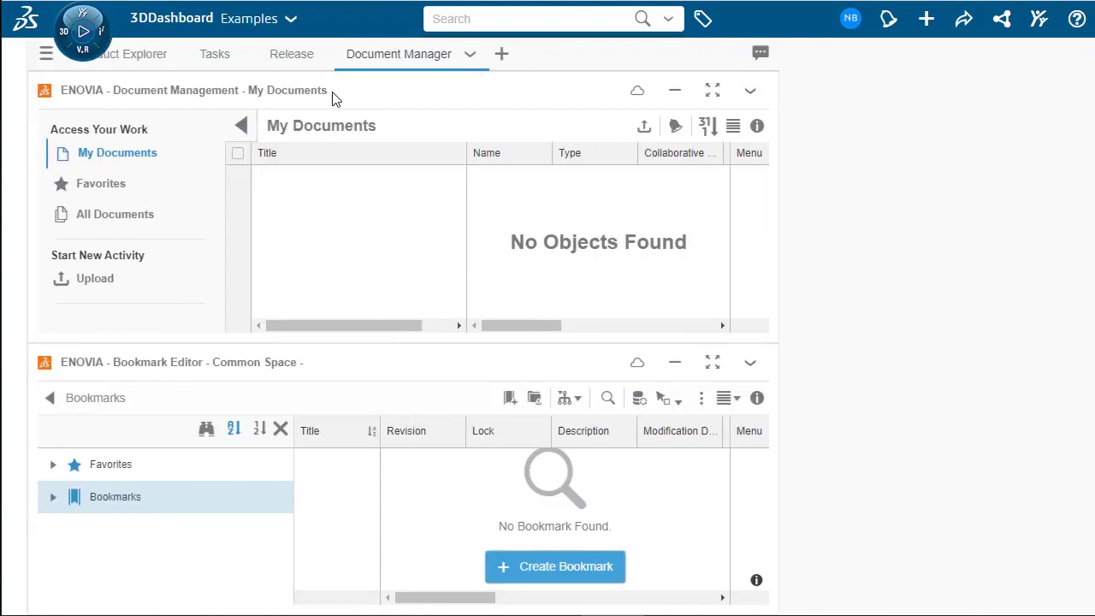
List all documents in the Document Management widget, minimizing Bookmark Editor to give the list more room while browsing it.
left_click(101, 217)
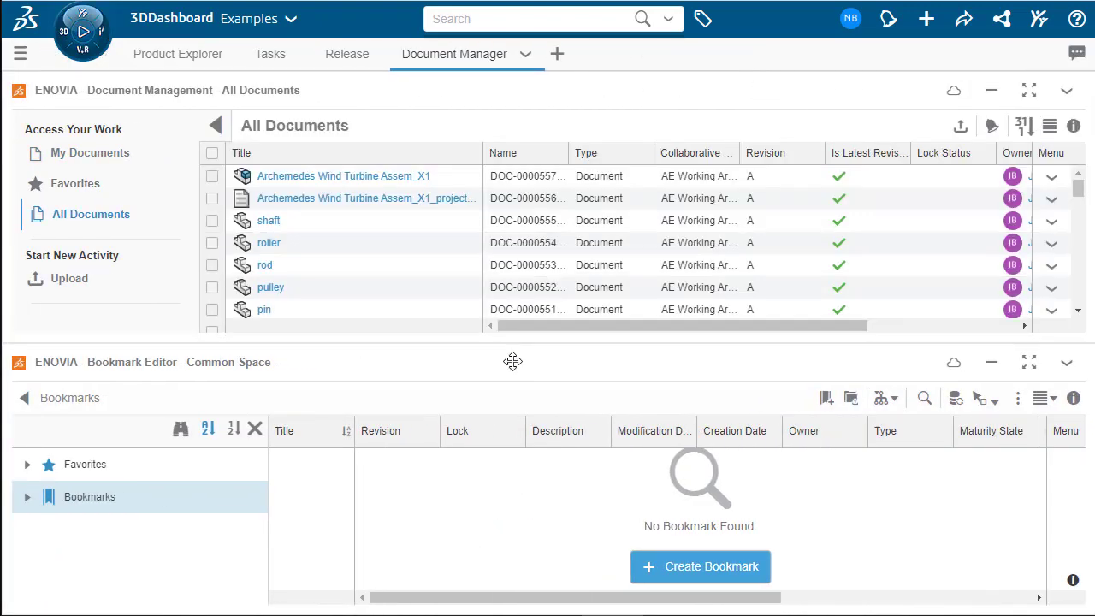
left_click_drag(501, 354, 513, 367)
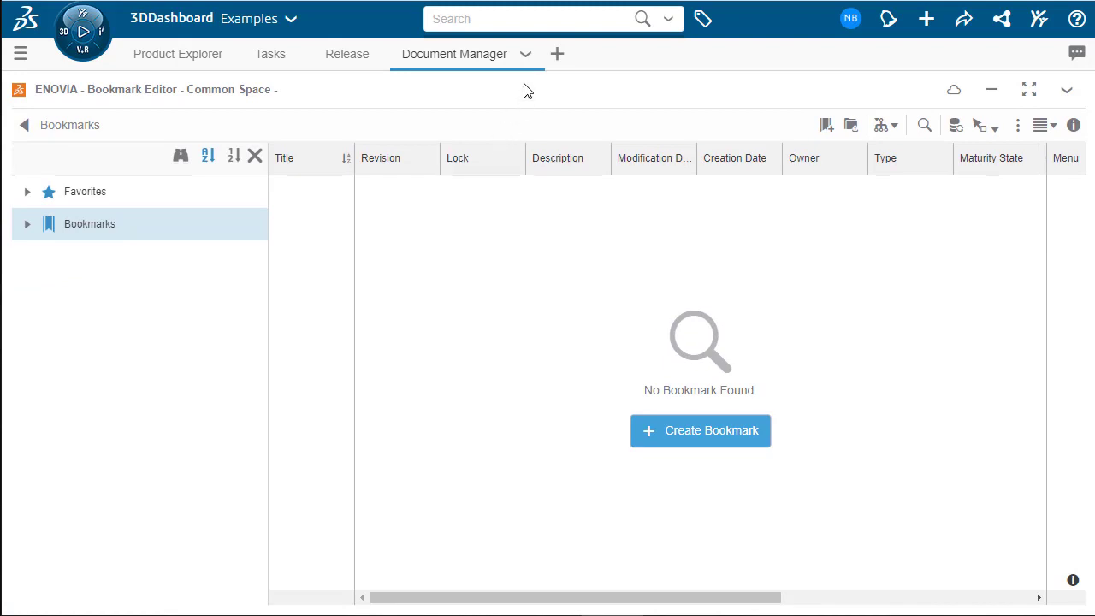
left_click_drag(527, 91, 535, 102)
left_click(994, 362)
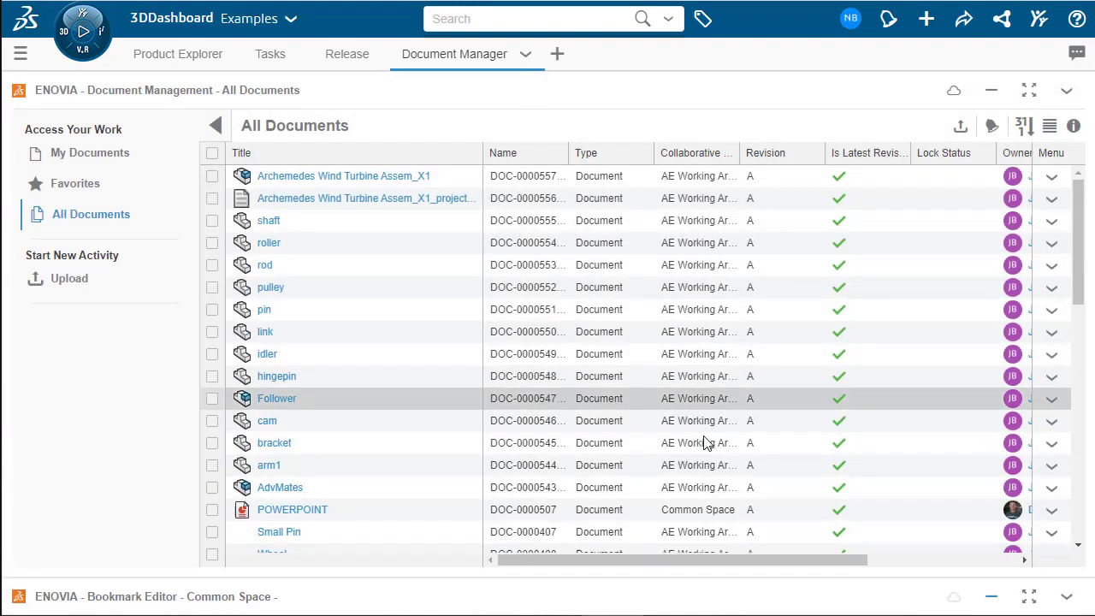
scroll(610, 325, "down", 10)
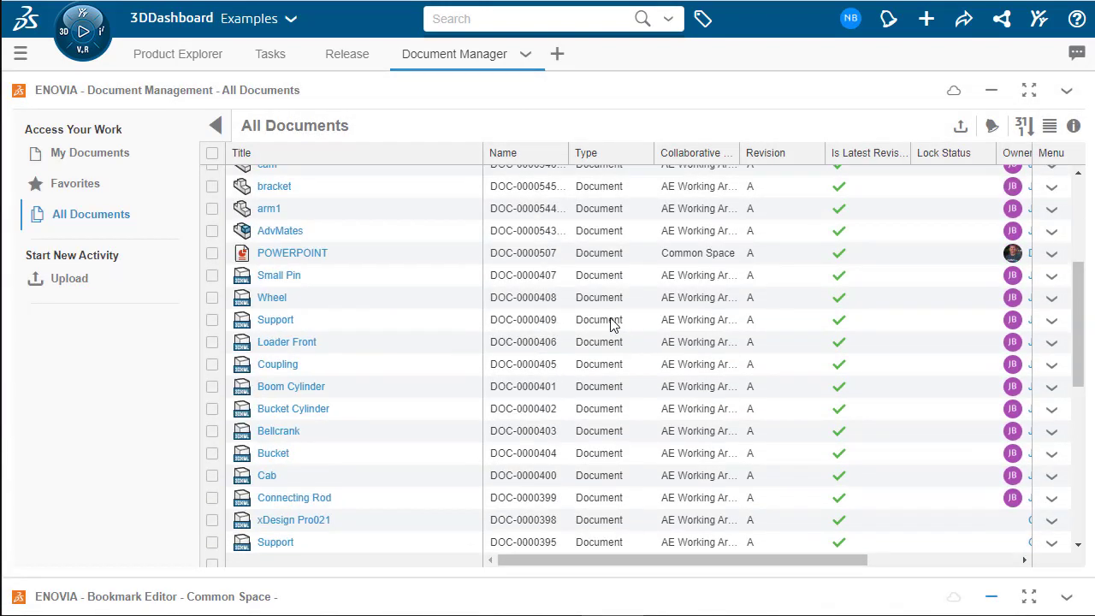
scroll(321, 295, "down", 4)
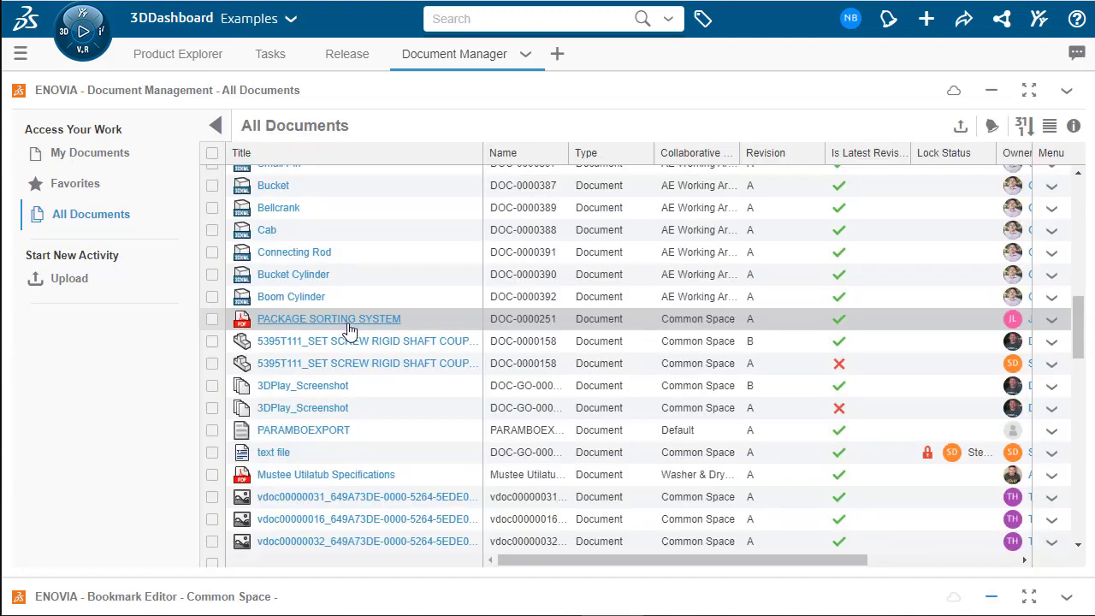
scroll(349, 332, "down", 6)
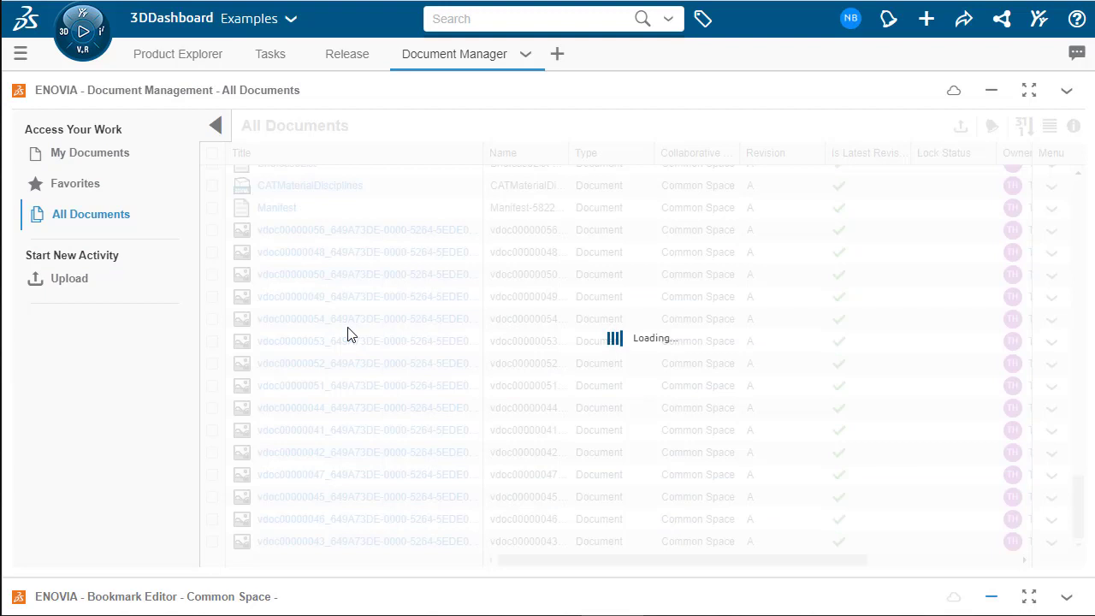
Open Advanced Search with the additional criteria expanded and set the type to Physical Product.
left_click(669, 21)
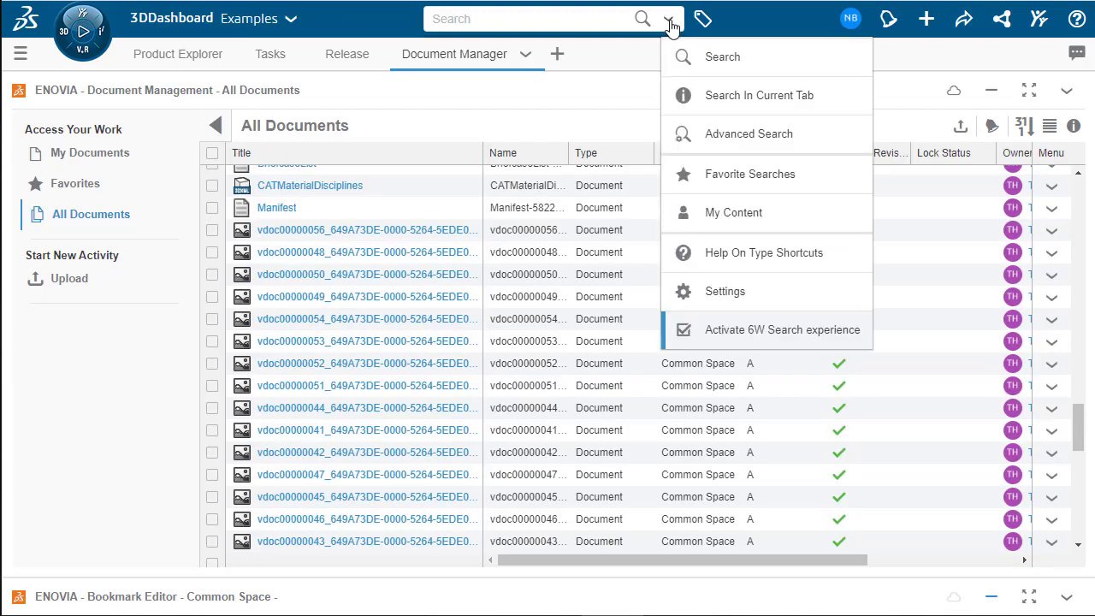
left_click(746, 137)
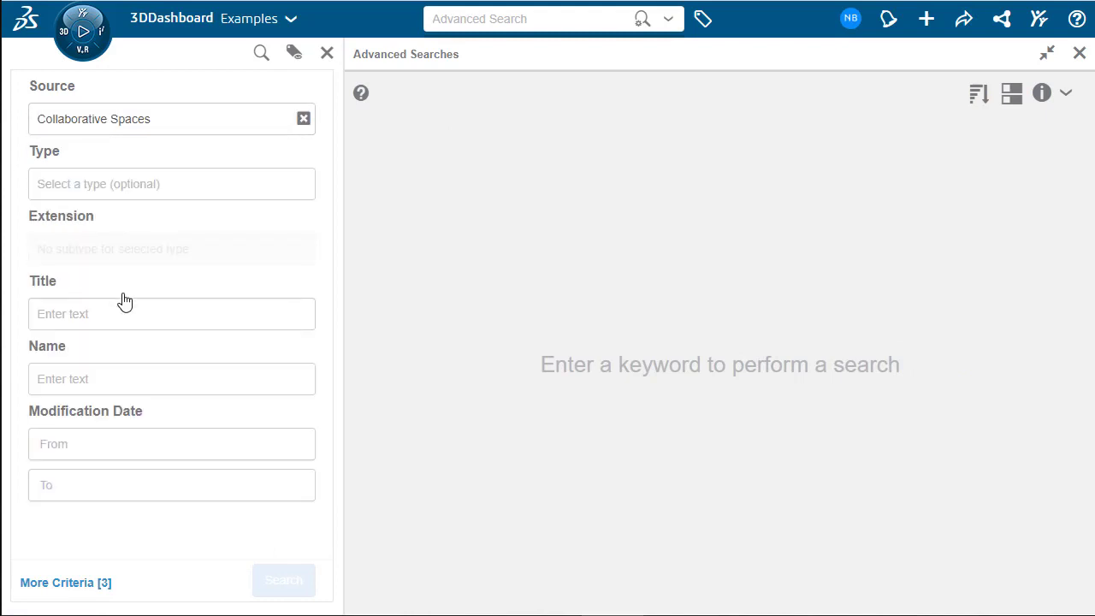
scroll(122, 440, "down", 3)
scroll(129, 428, "up", 3)
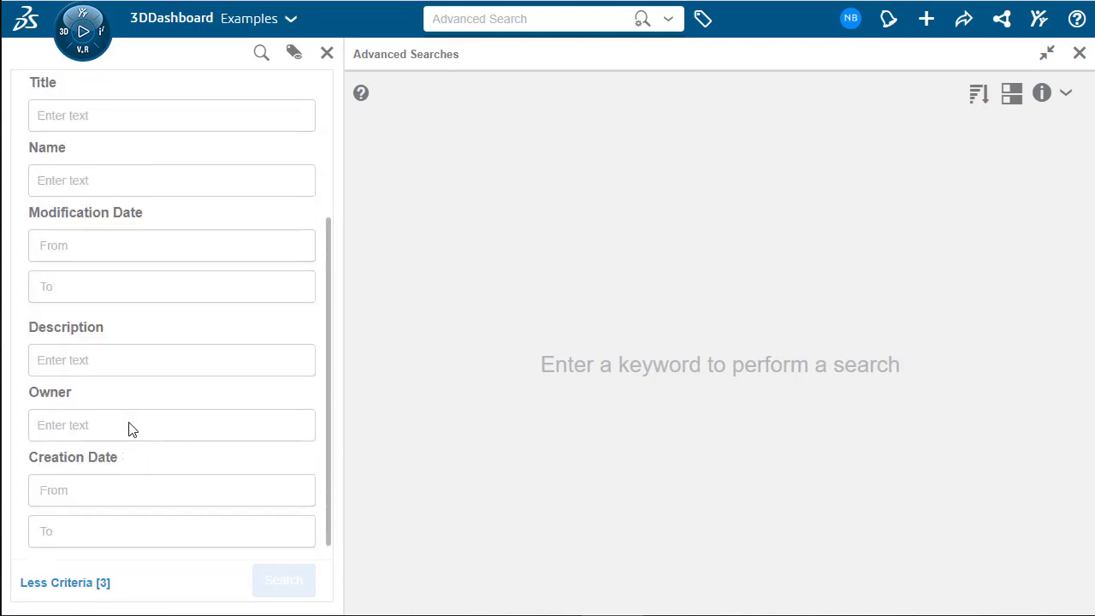
left_click(157, 183)
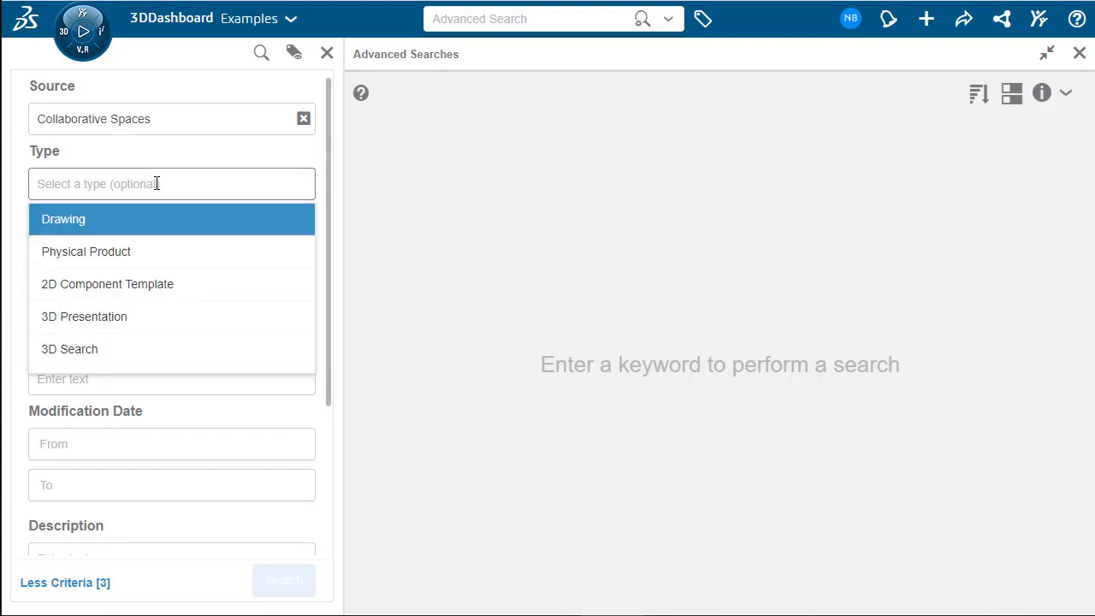
left_click(70, 250)
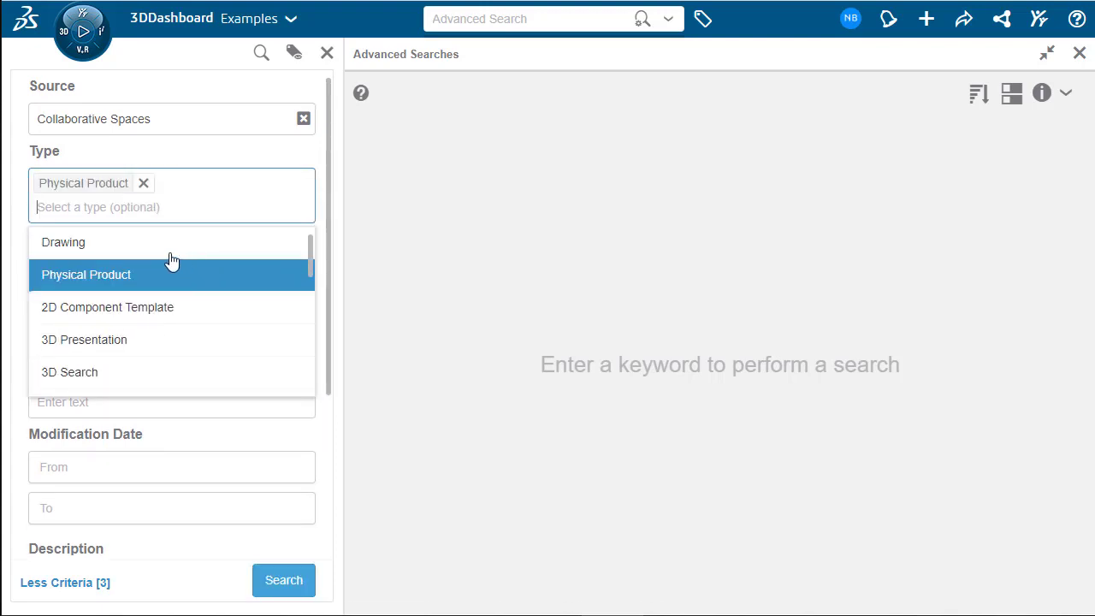
left_click(205, 169)
Set the CAD Master search criterion to 3DEXPERIENCE and review the criteria below it.
scroll(223, 325, "down", 7)
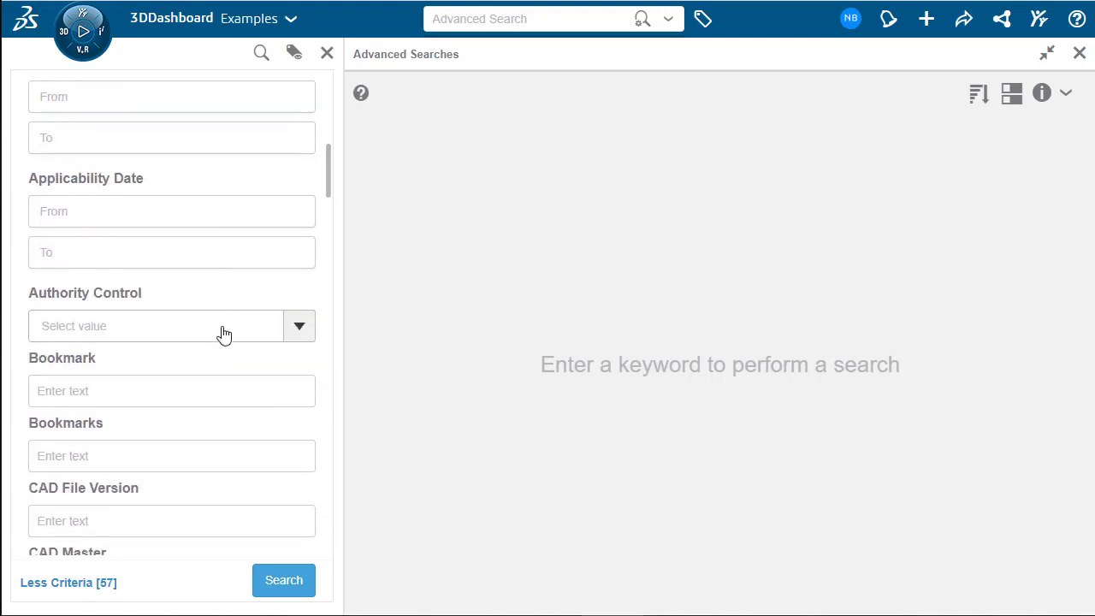
scroll(224, 334, "down", 3)
left_click(166, 335)
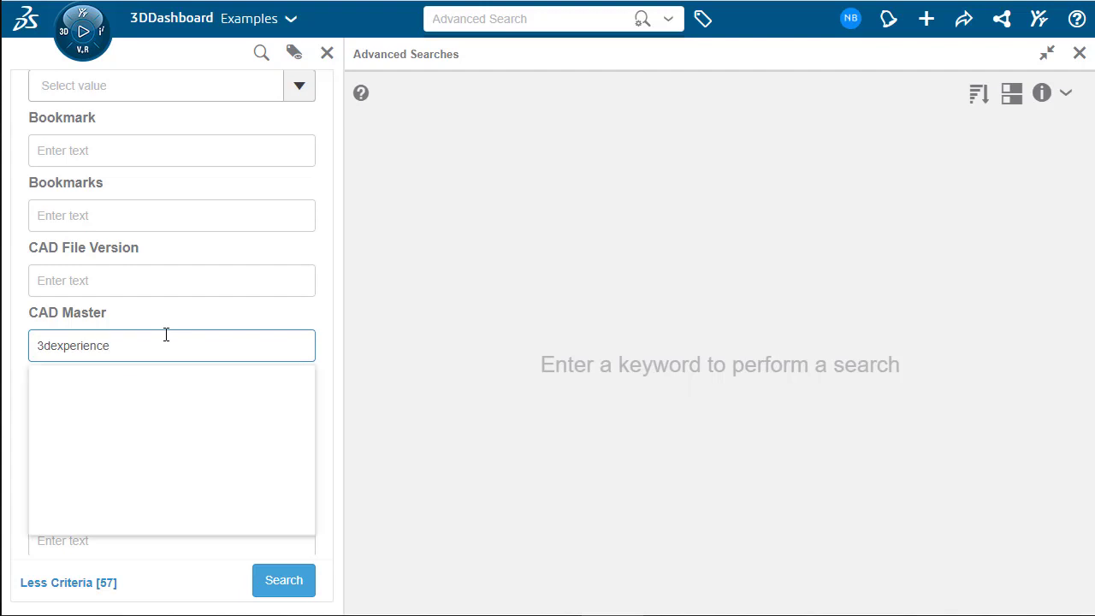
left_click(134, 425)
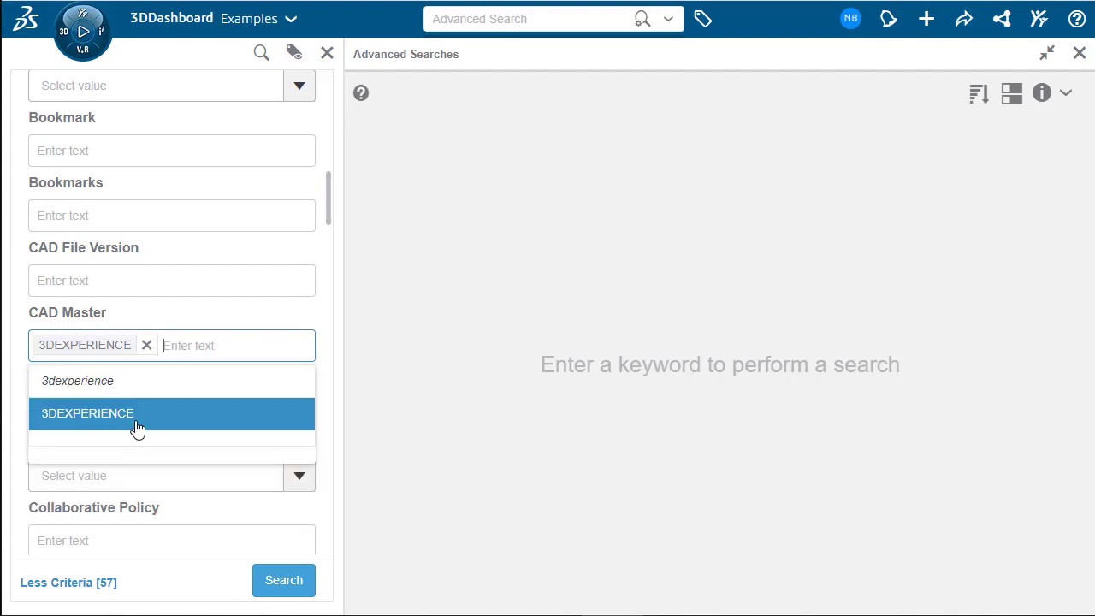
scroll(190, 398, "down", 2)
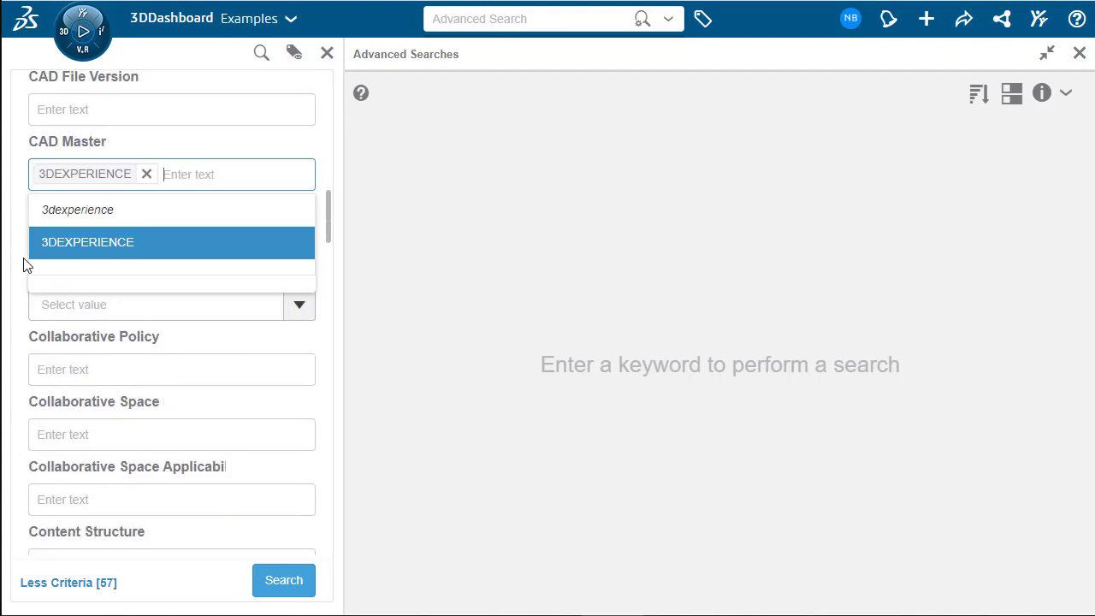
scroll(125, 428, "down", 1)
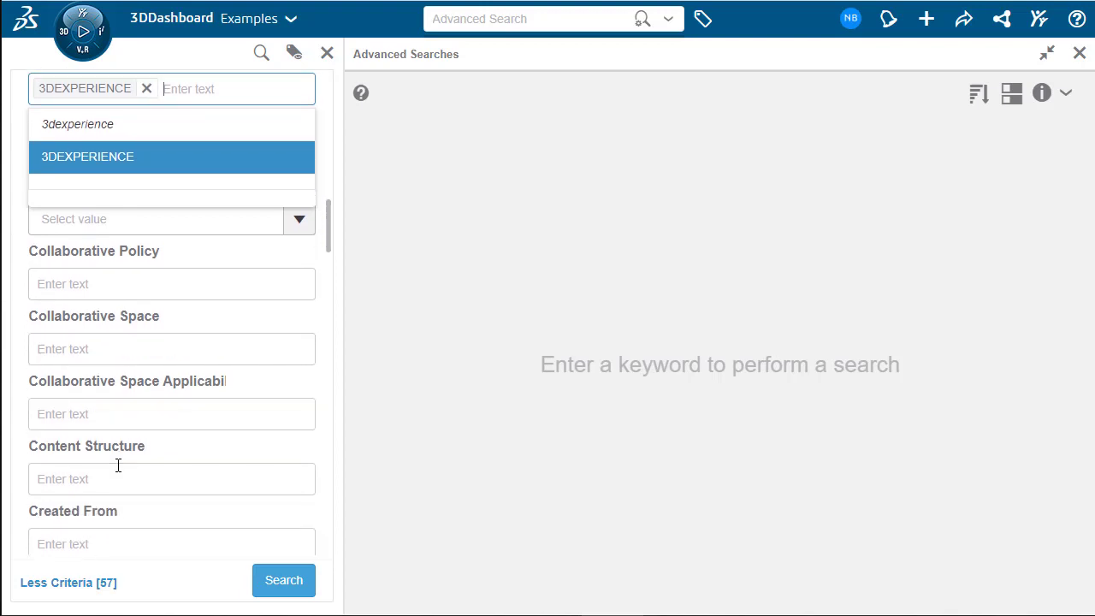
Set the Content Structure criterion to Root, run the advanced search and browse the results.
left_click(119, 469)
left_click(47, 394)
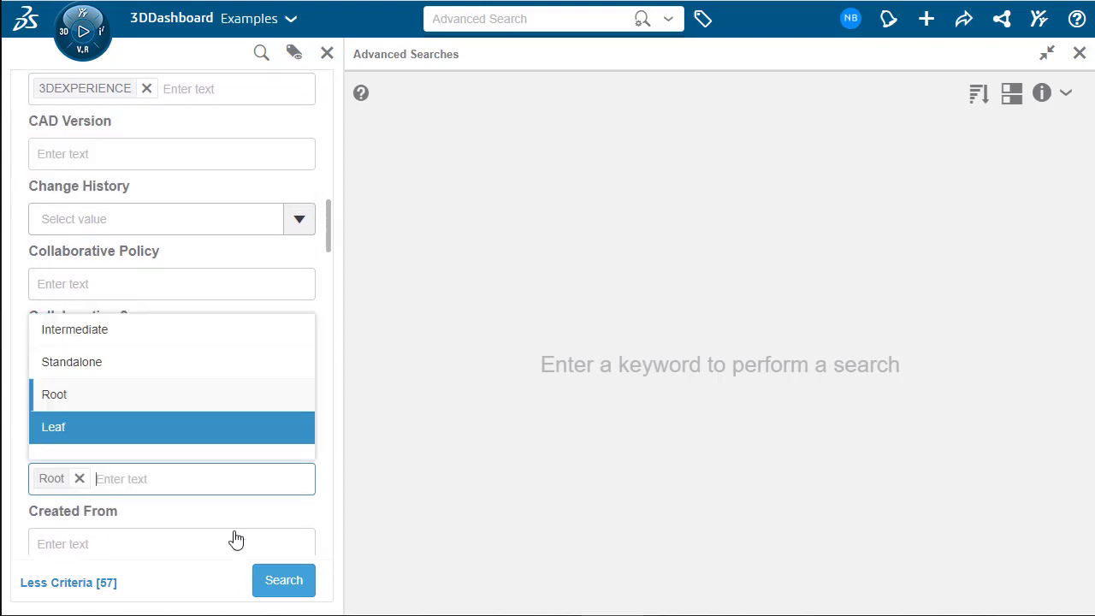
left_click(283, 593)
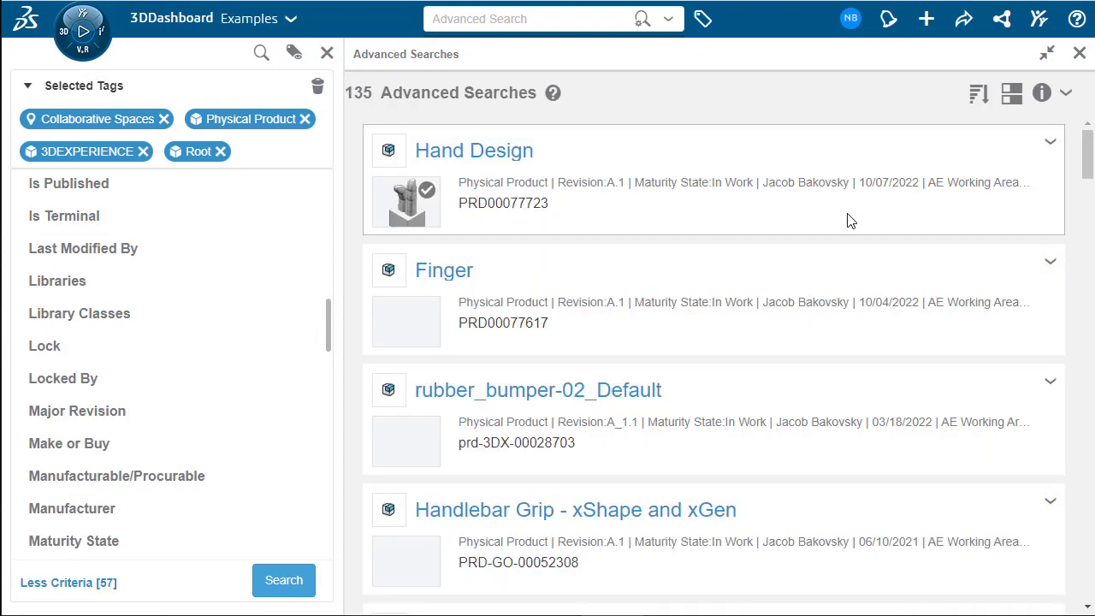
scroll(875, 342, "down", 10)
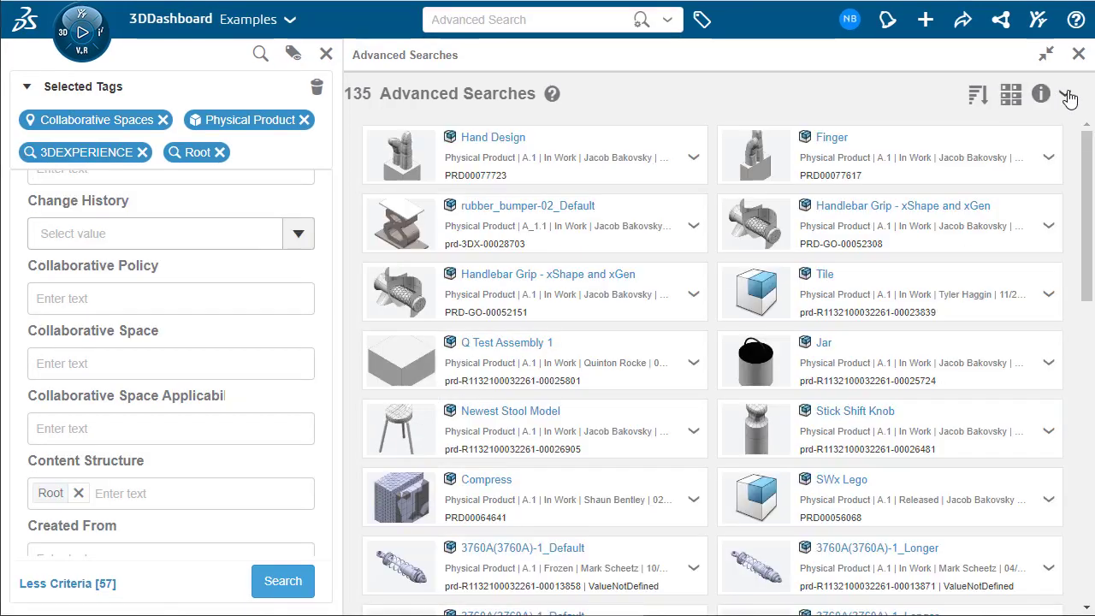
Pin the search results to a new tab of the Examples dashboard, then close the search view and the notification.
left_click(1065, 93)
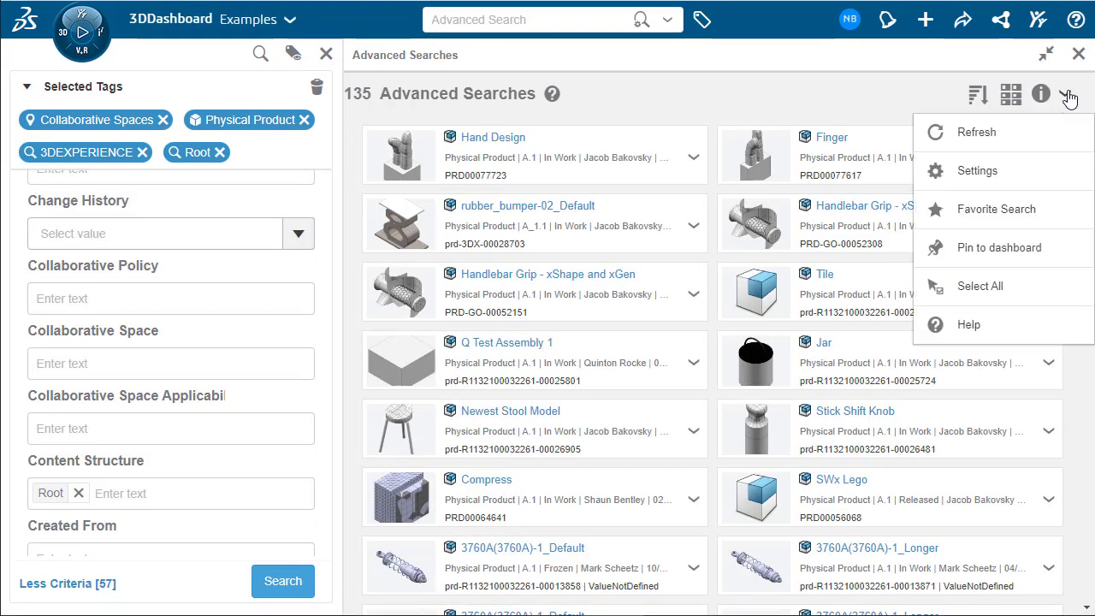
left_click(1000, 249)
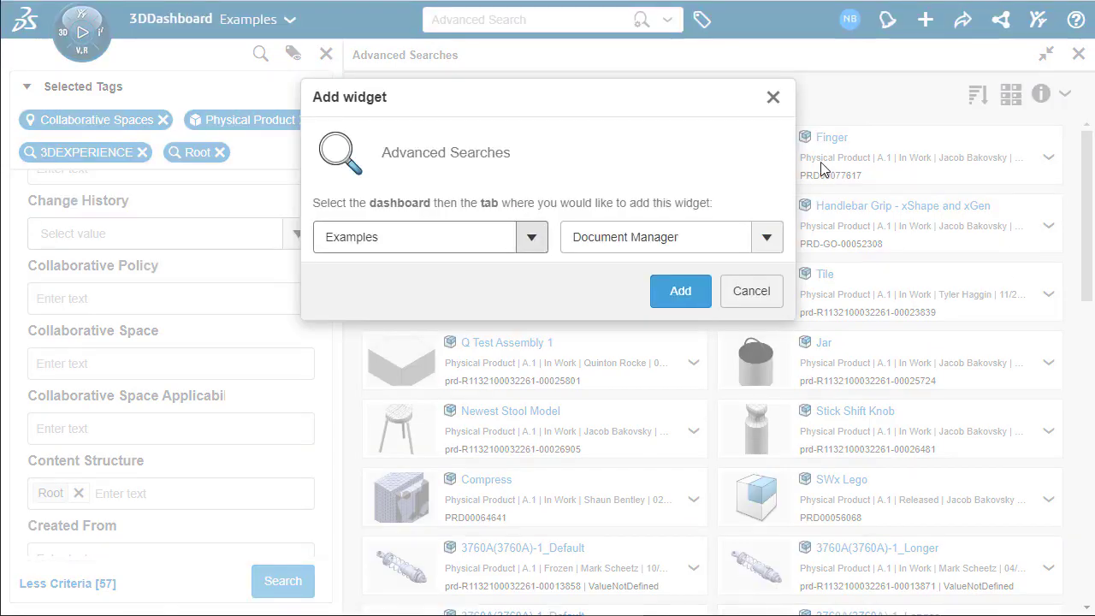
left_click(765, 237)
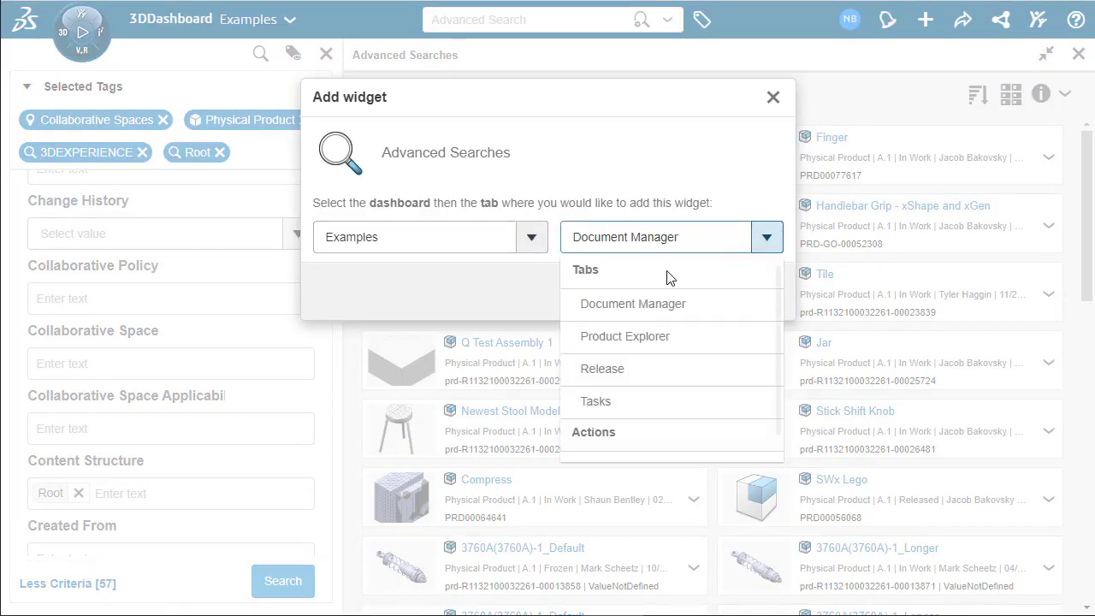
scroll(623, 414, "down", 1)
left_click(629, 443)
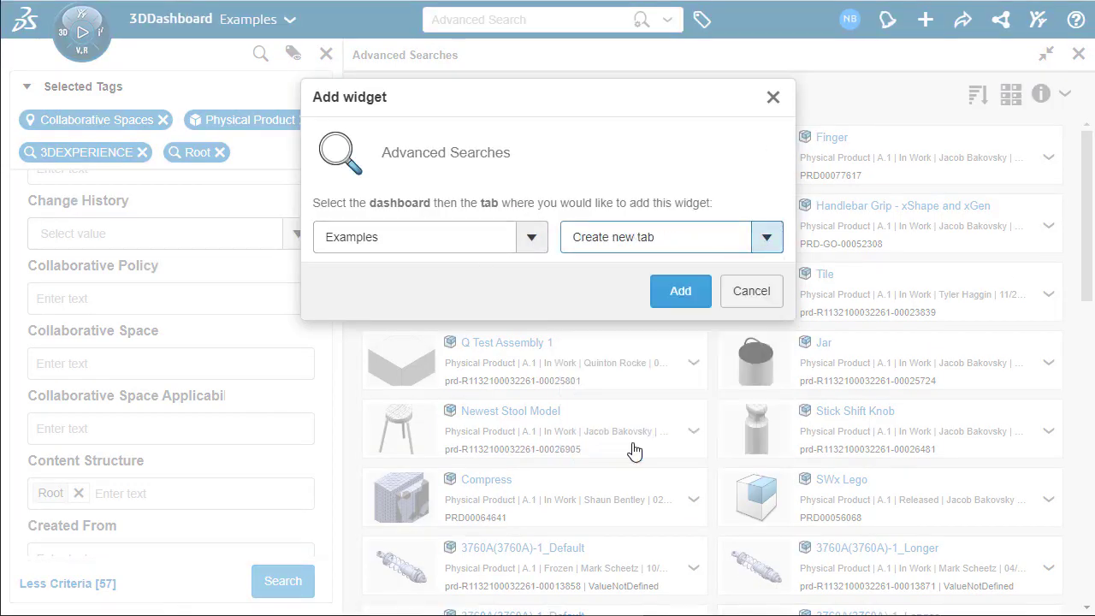
left_click(676, 291)
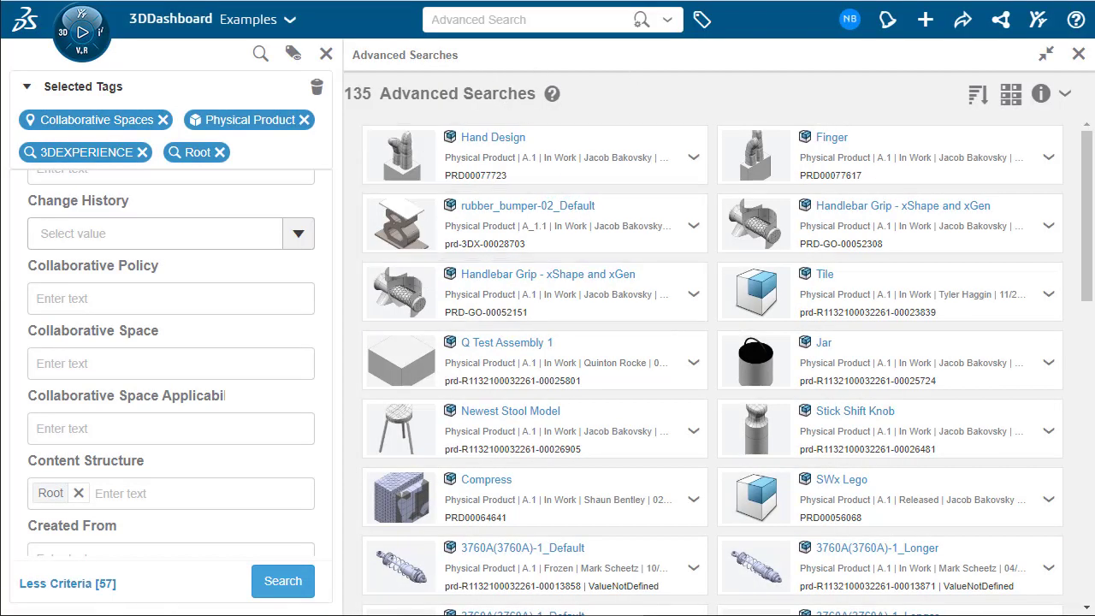
left_click(1079, 55)
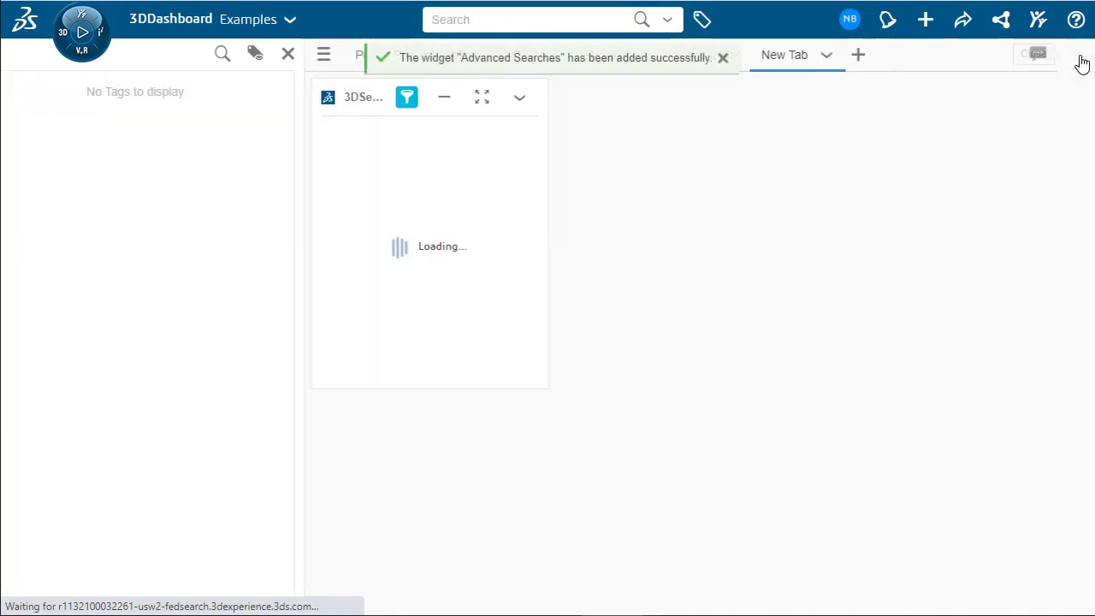
left_click(723, 59)
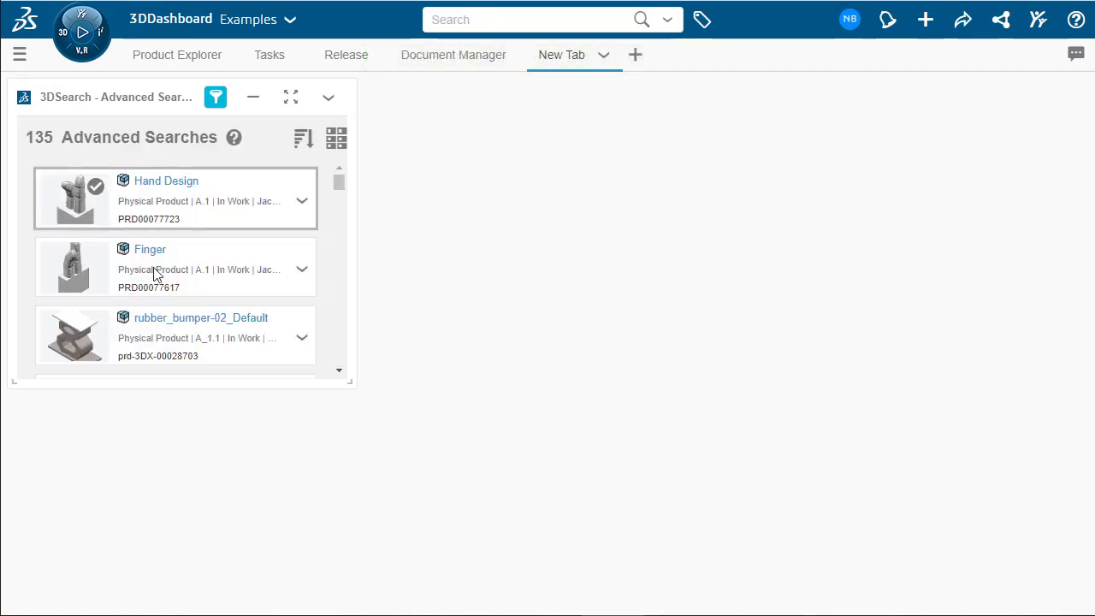
Rename the new dashboard tab as Top Level Search.
left_click(602, 56)
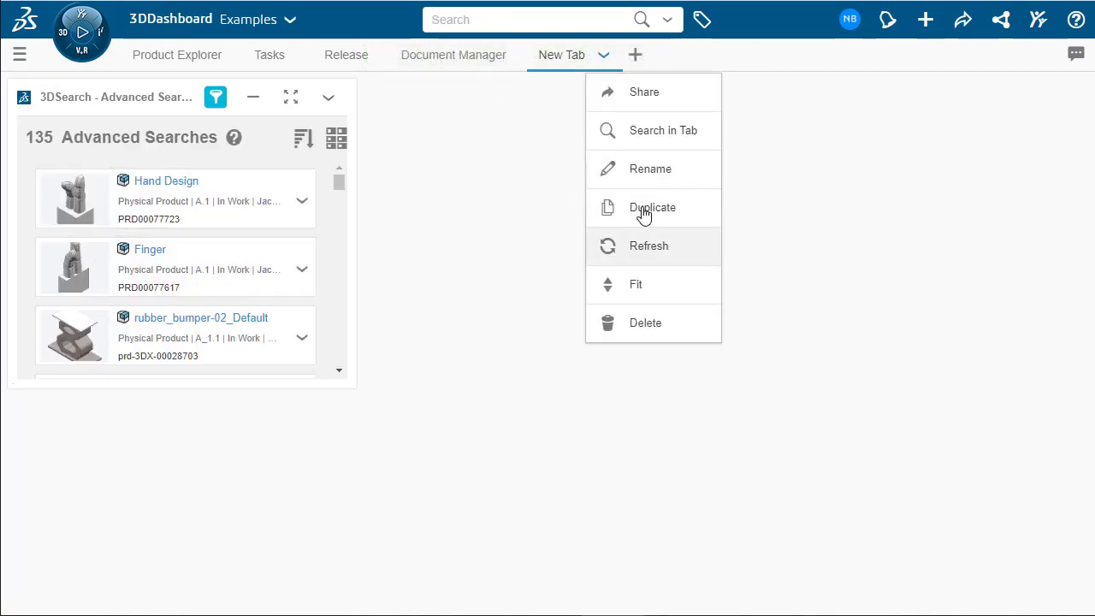
left_click(653, 170)
type("Top Level Search")
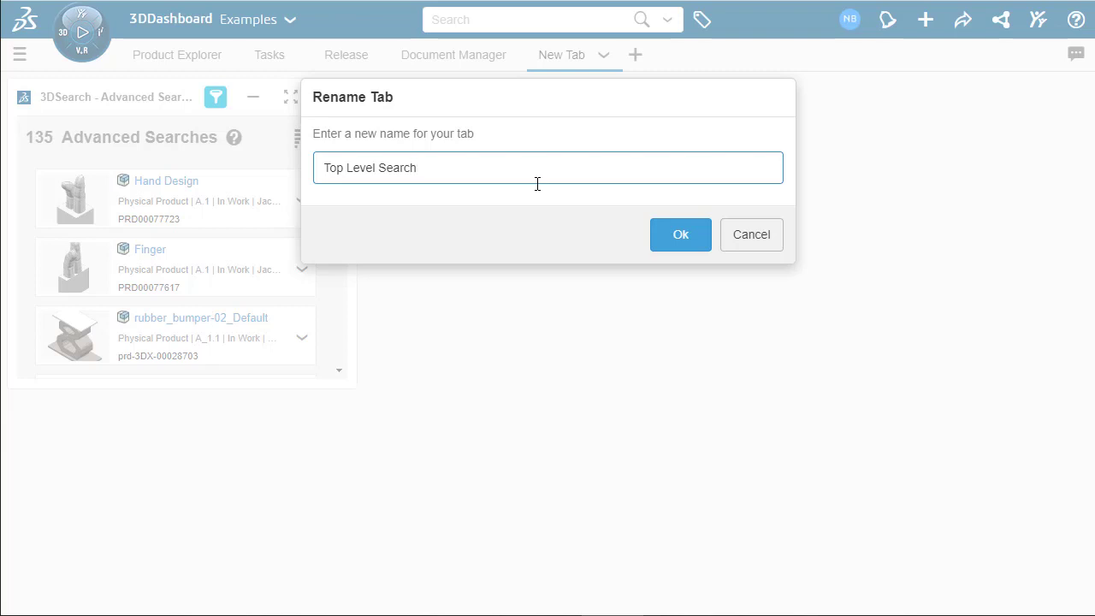
key("Return")
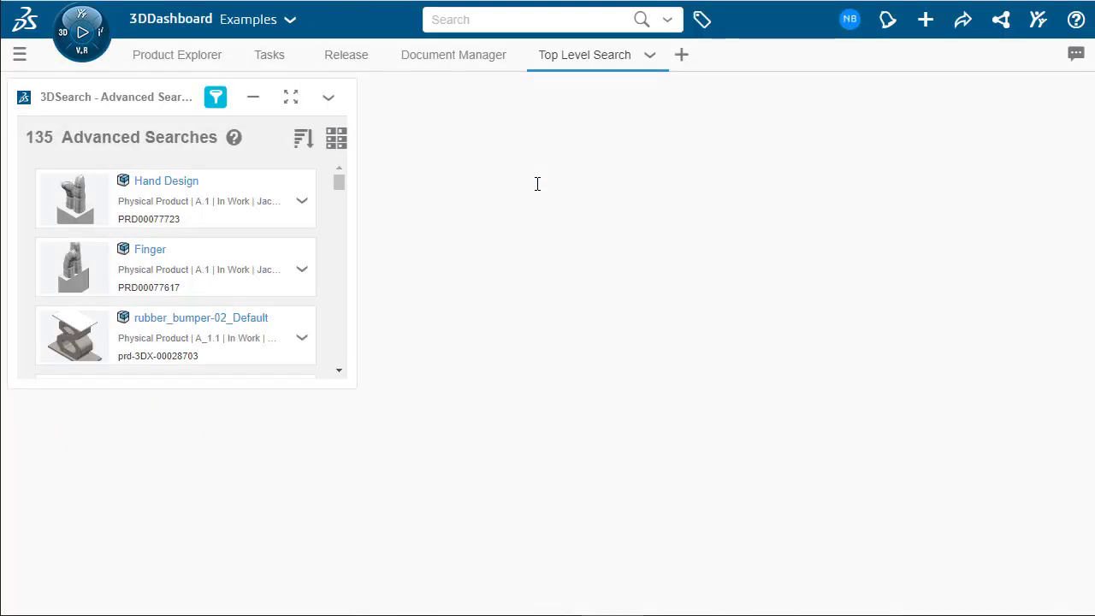
Fit the search widget to the Top Level Search tab's page area and browse its results.
left_click(650, 57)
left_click(689, 287)
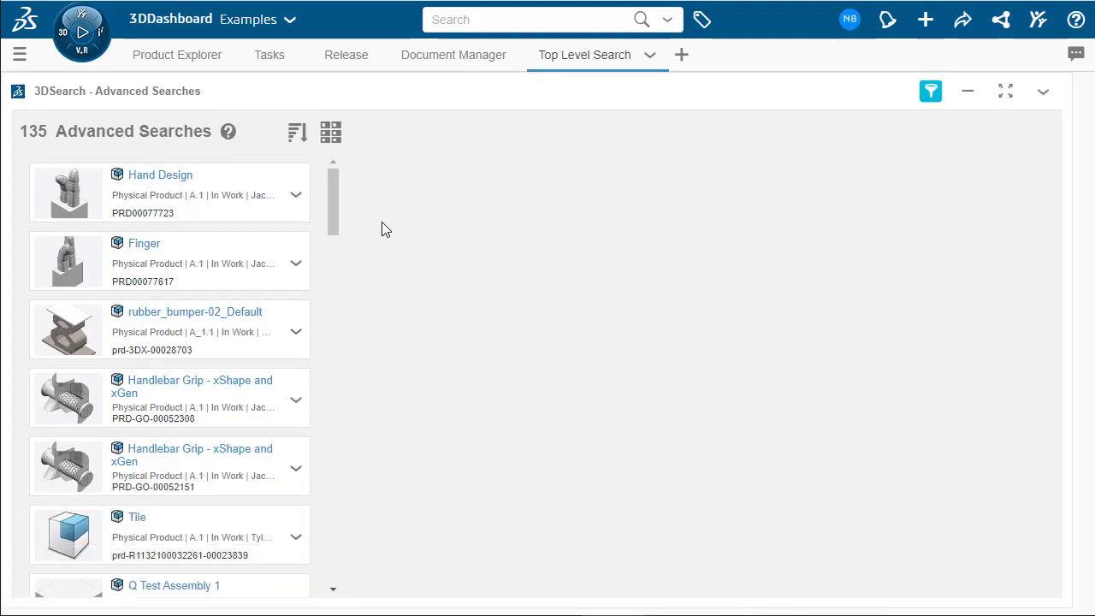
scroll(501, 204, "down", 8)
scroll(502, 210, "up", 3)
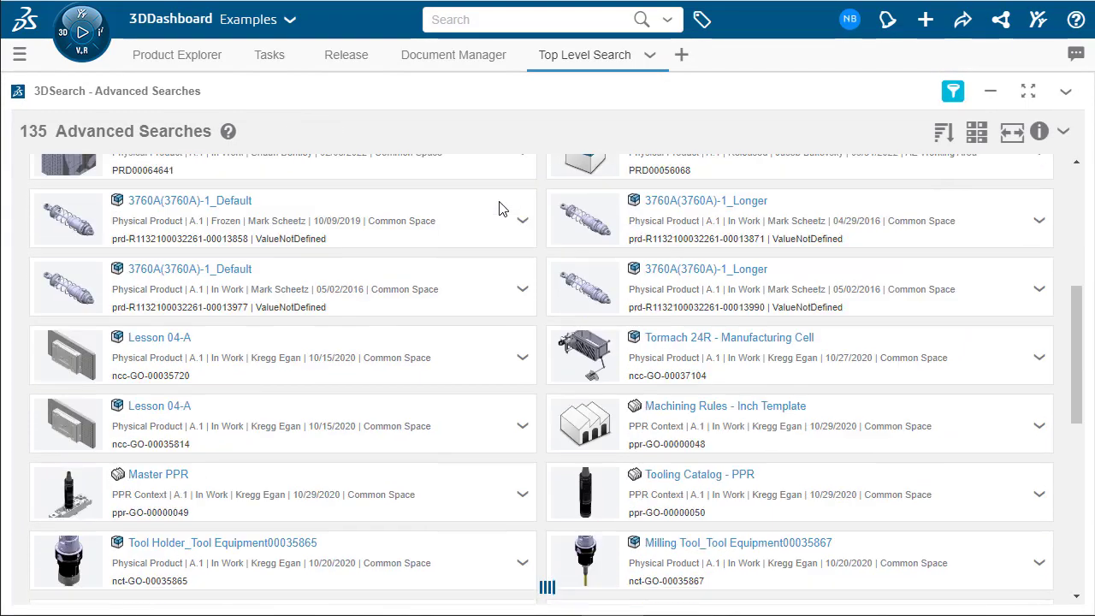
scroll(501, 210, "up", 5)
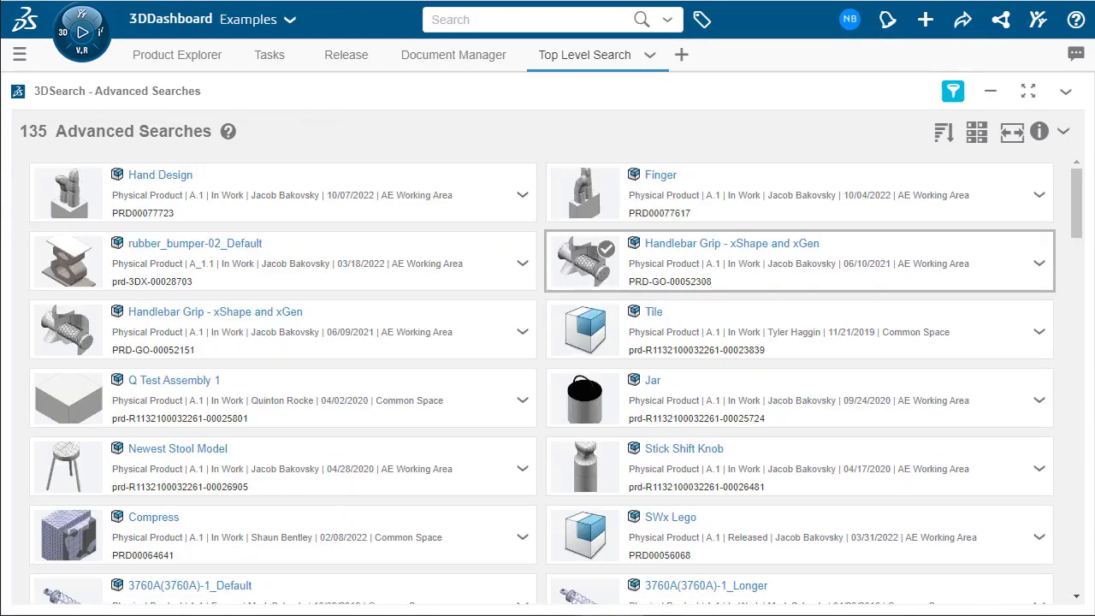